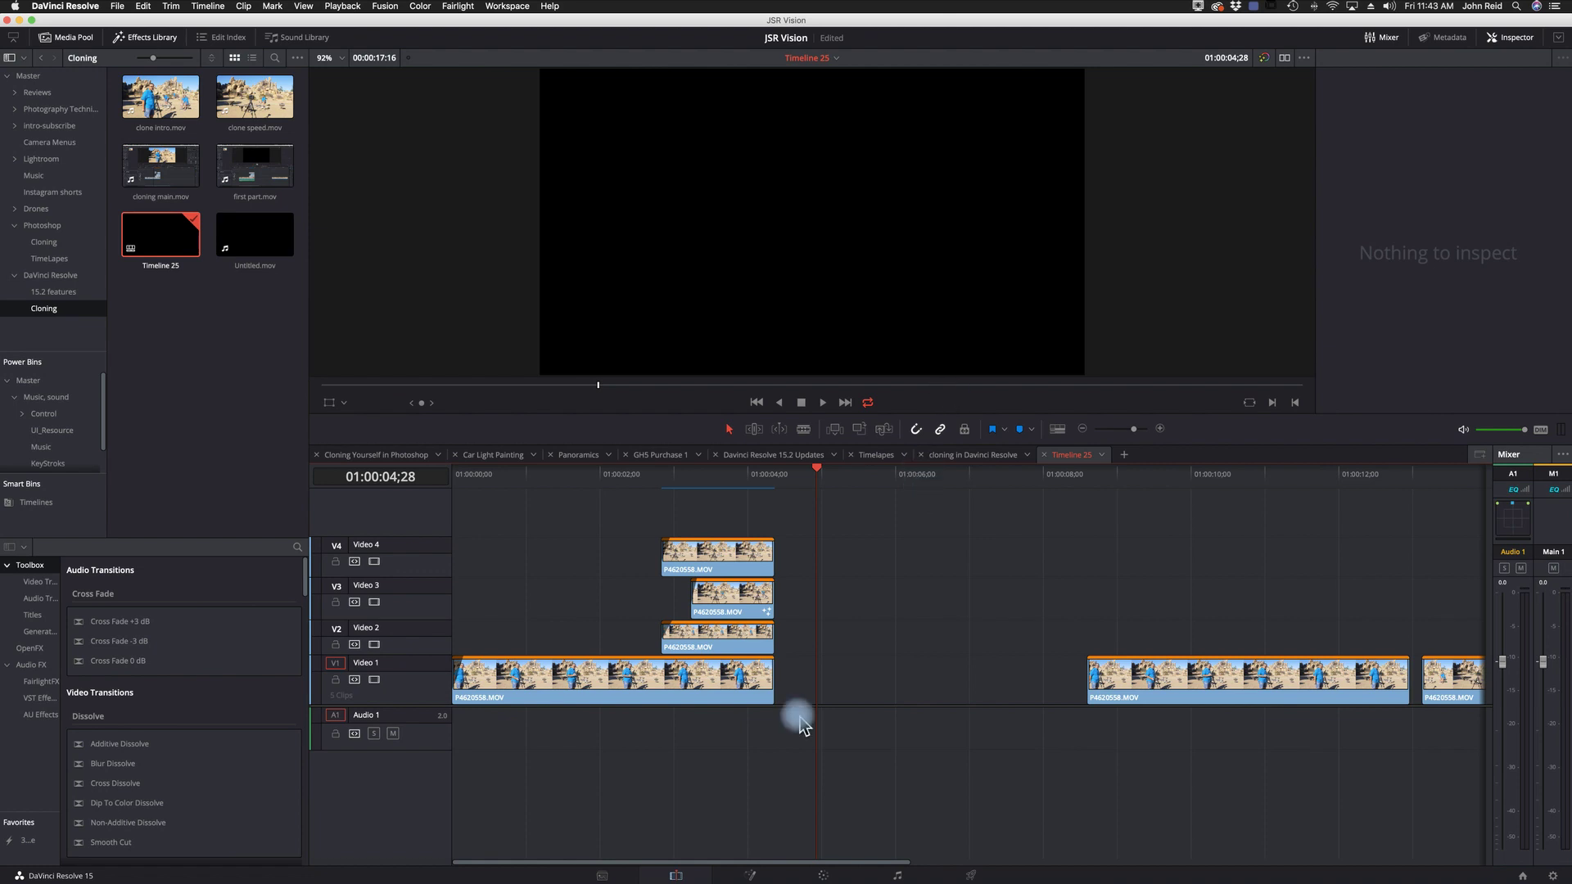
Step: Ripple delete the old stacked example clips and scrub through the remaining footage
left_click_drag(769, 772, 680, 512)
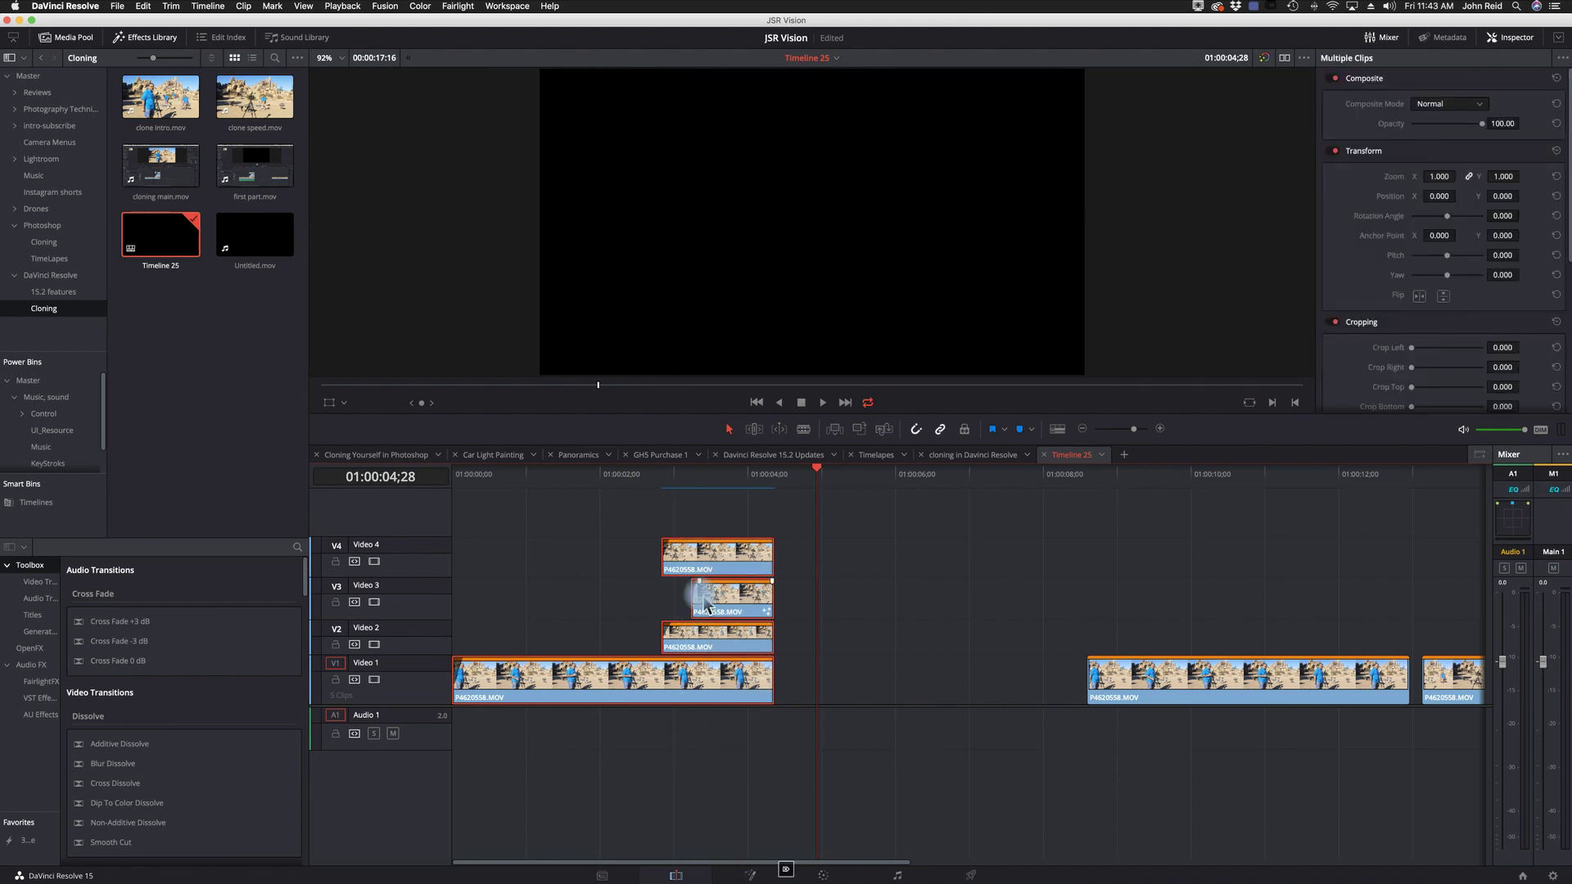
key("shift+BackSpace")
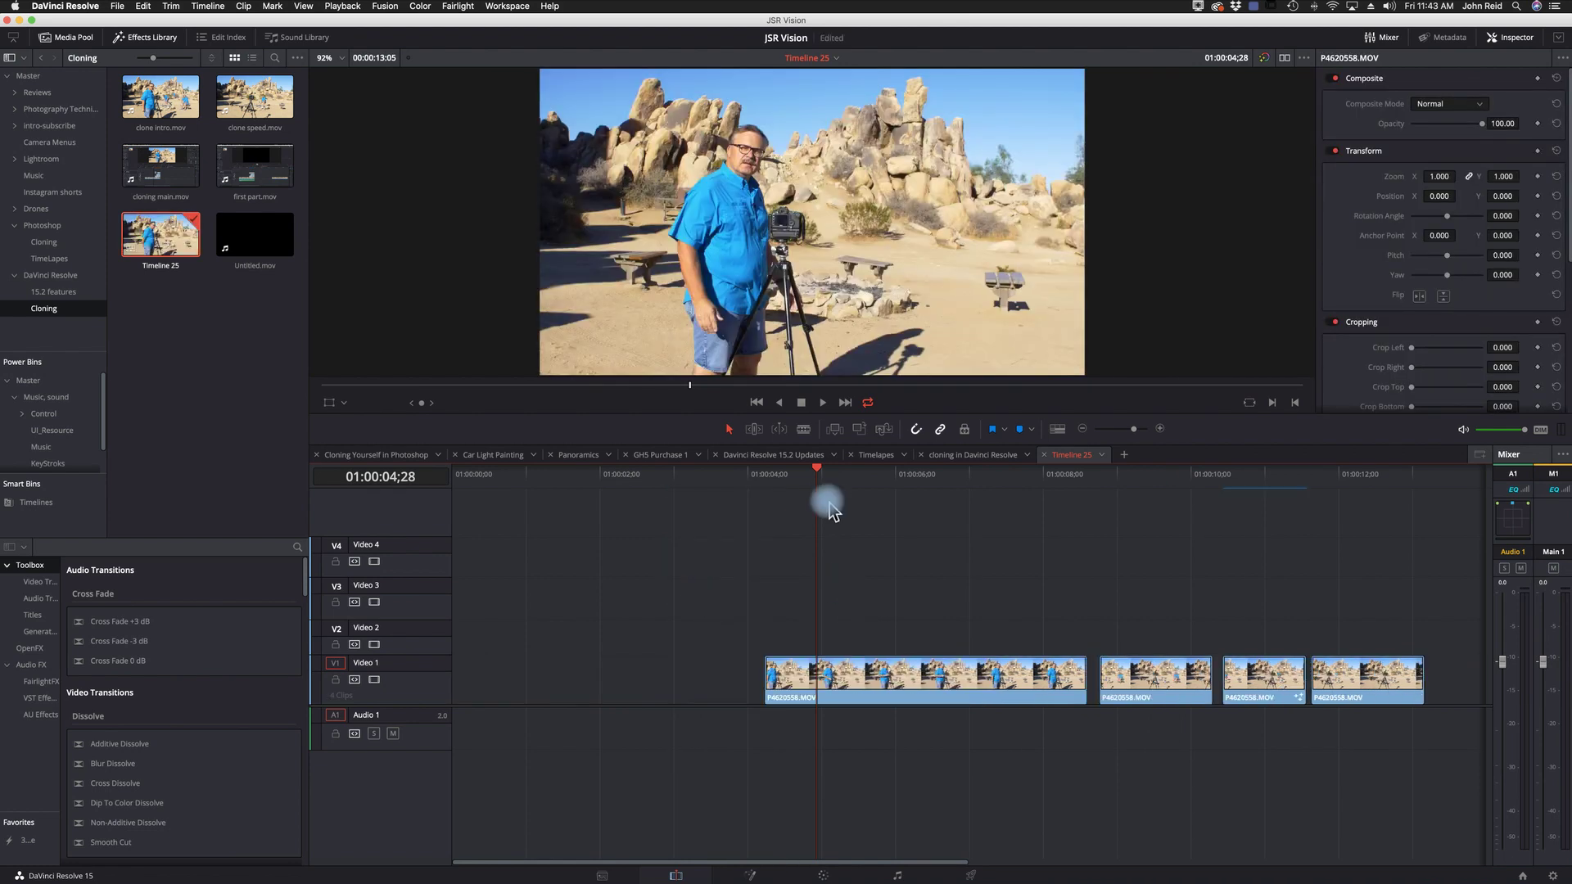
left_click_drag(820, 478, 1371, 477)
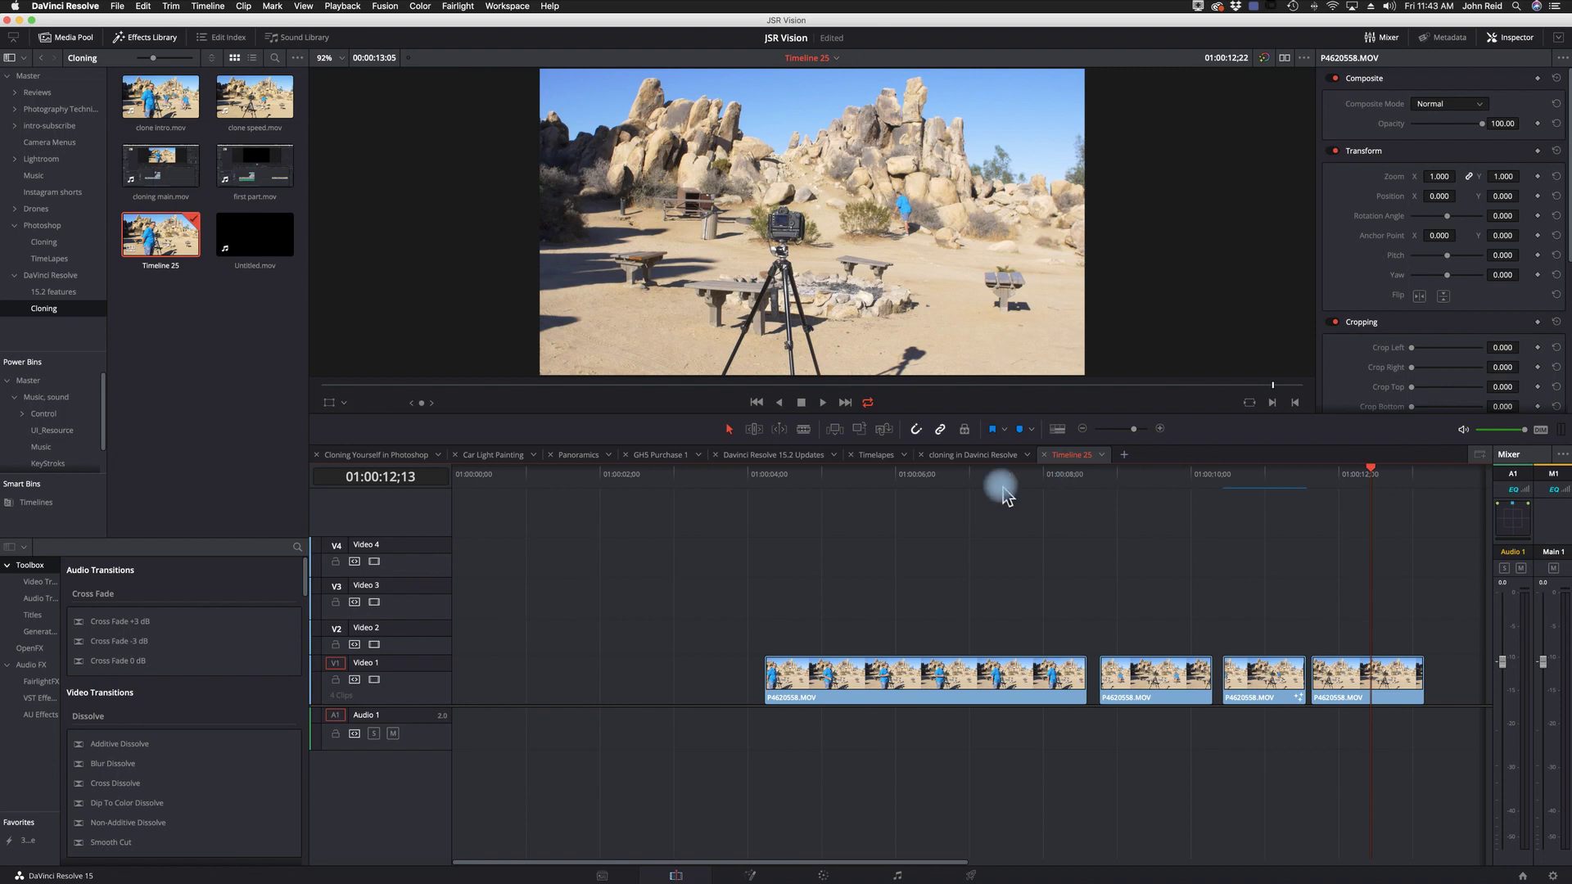
left_click(938, 473)
Step: Ripple delete the empty gap at the start of Video 1 so later clips slide left
left_click(815, 669)
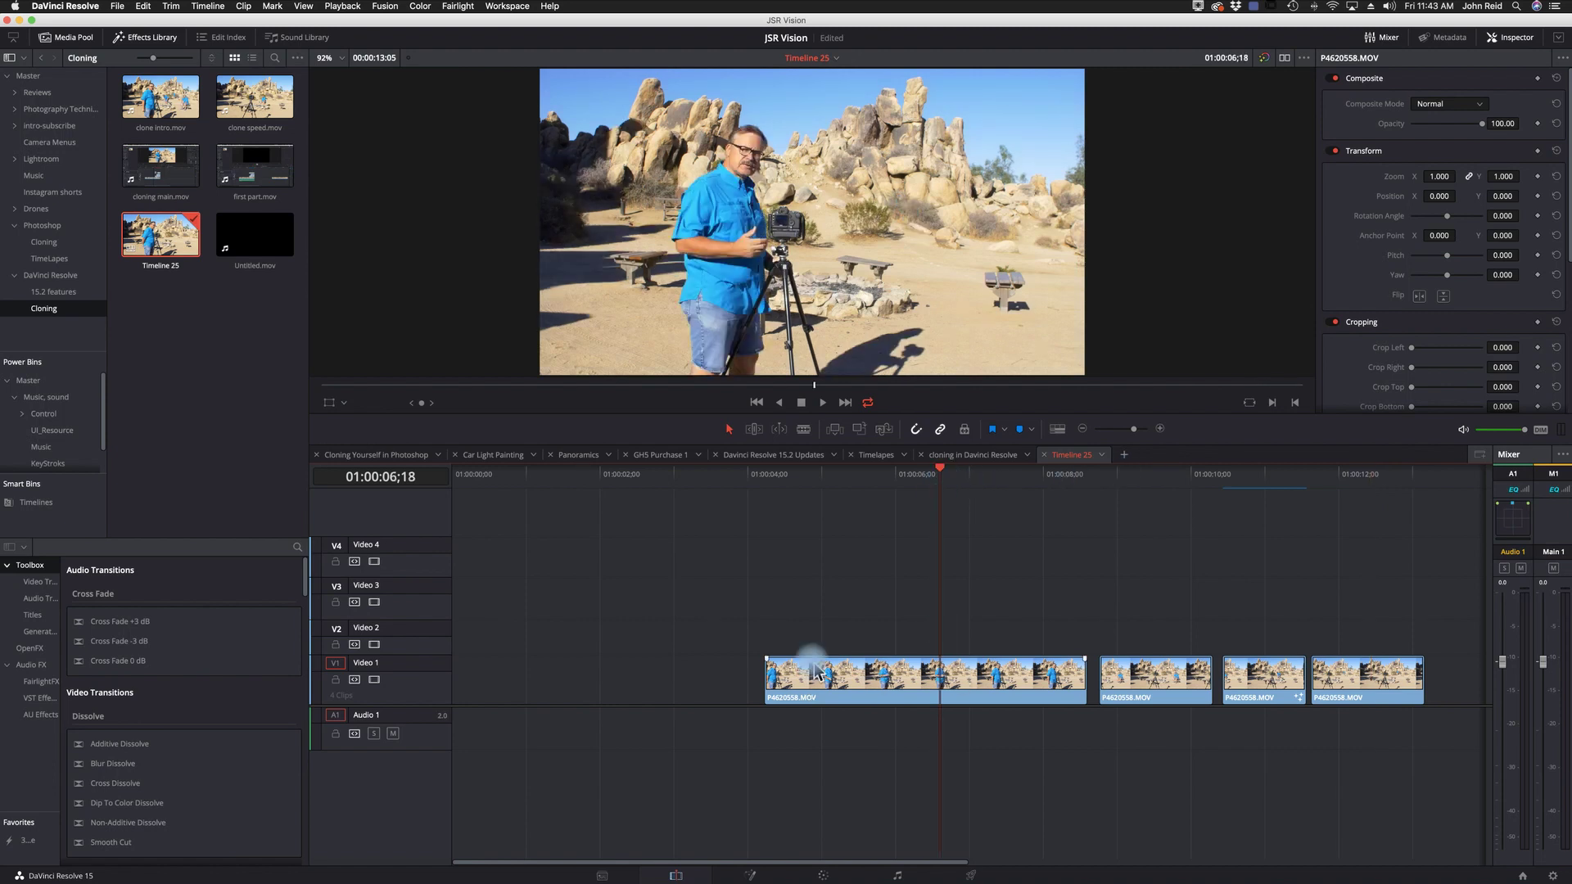
left_click(686, 681)
right_click(686, 682)
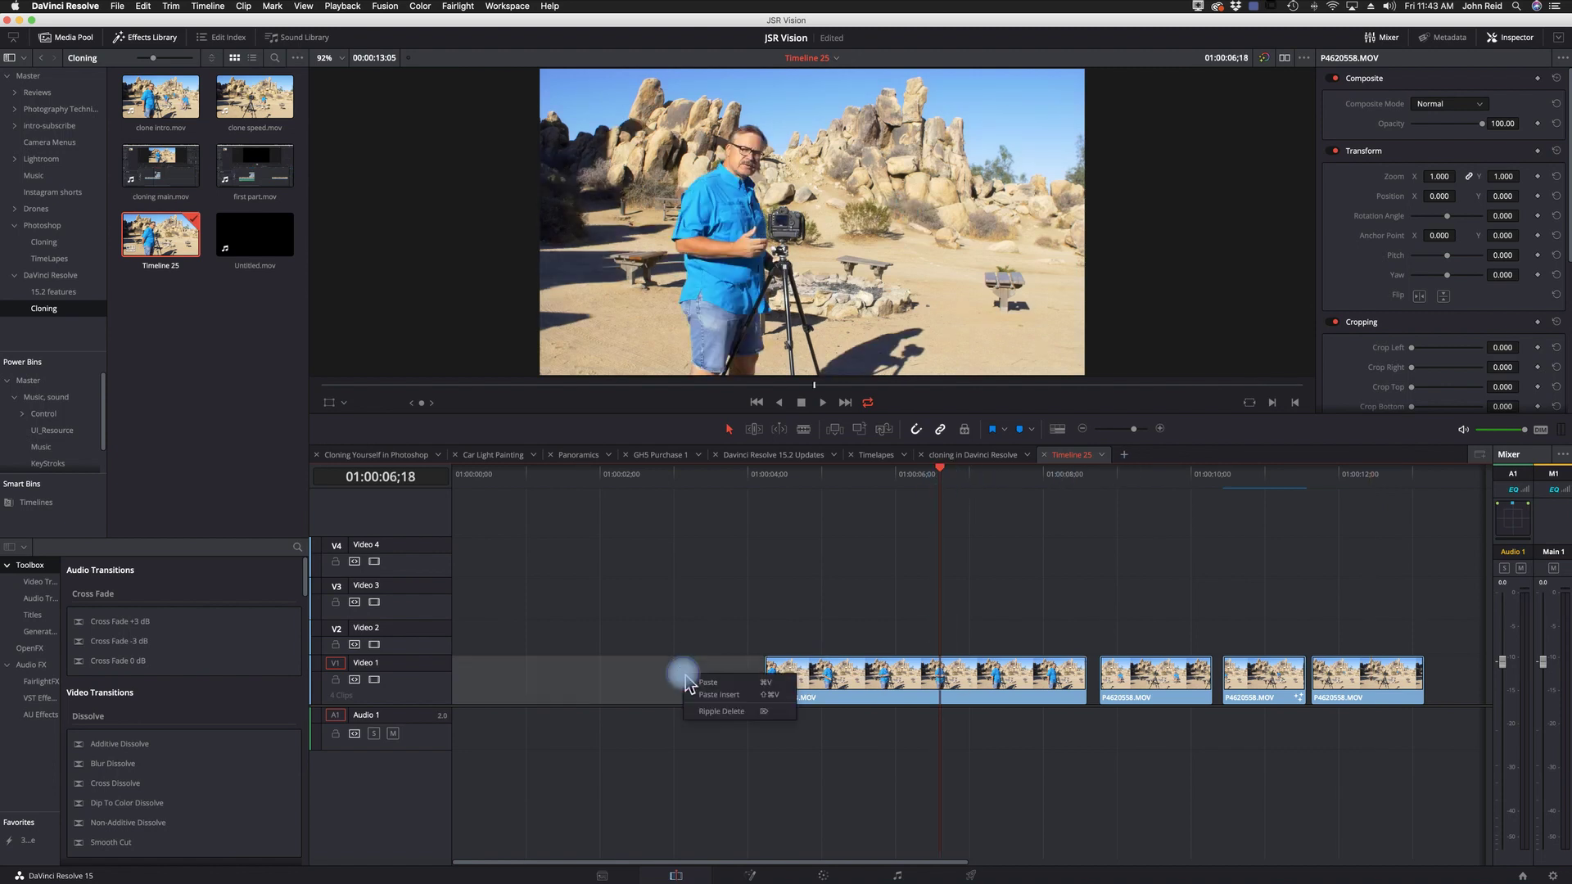
left_click(720, 710)
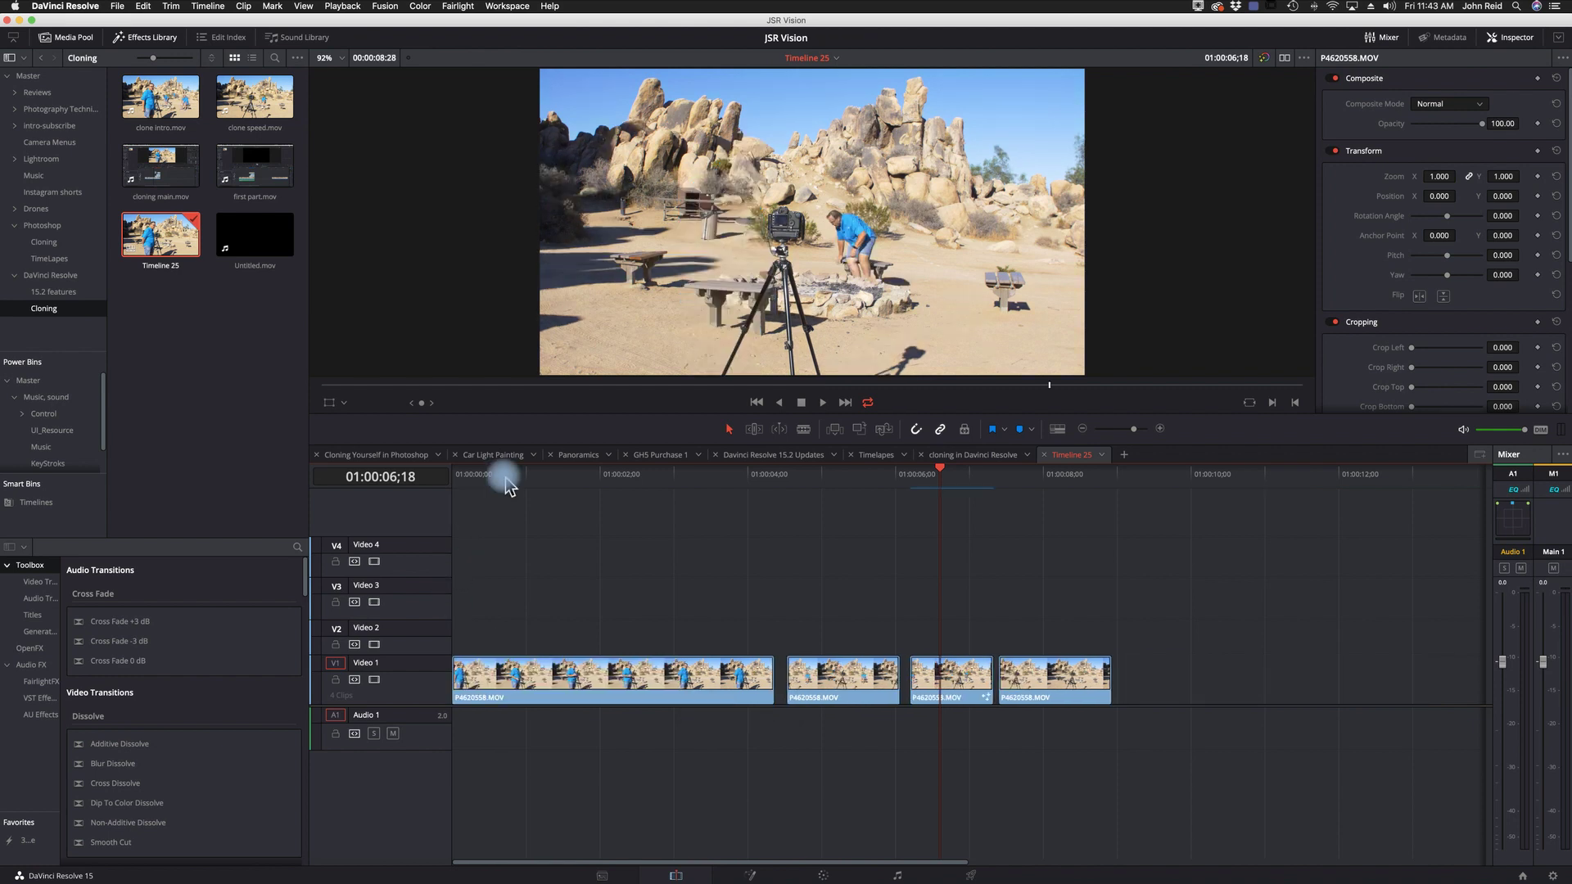
Step: Lift the second P4620558.MOV clip from Video 1 onto Video 2 and preview at 01:00:02;16
left_click(828, 687)
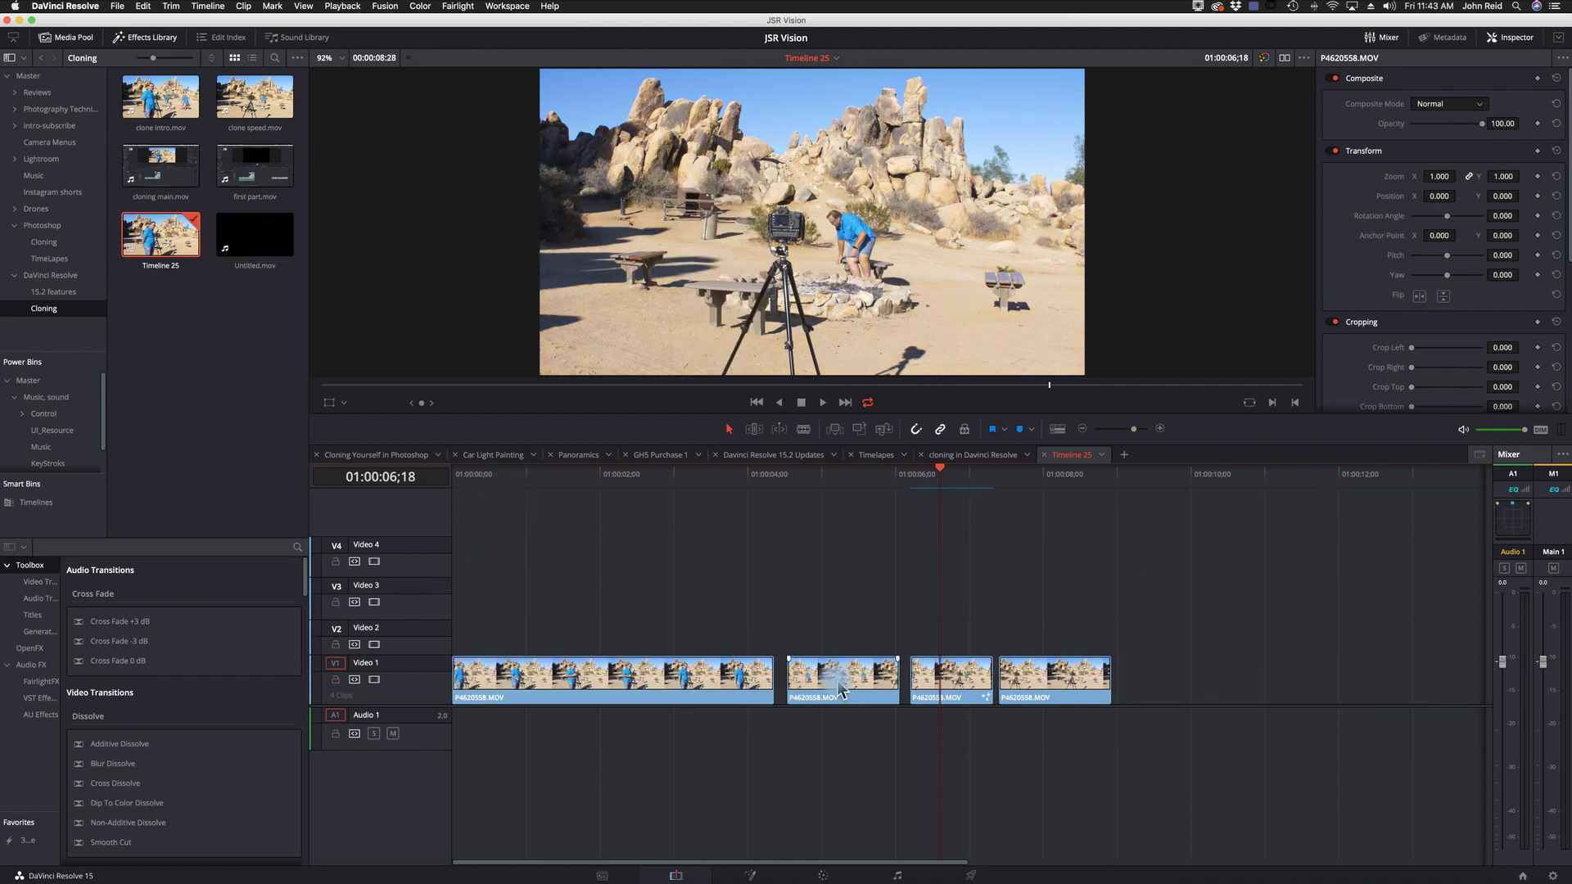
left_click_drag(841, 687, 713, 644)
left_click(640, 475)
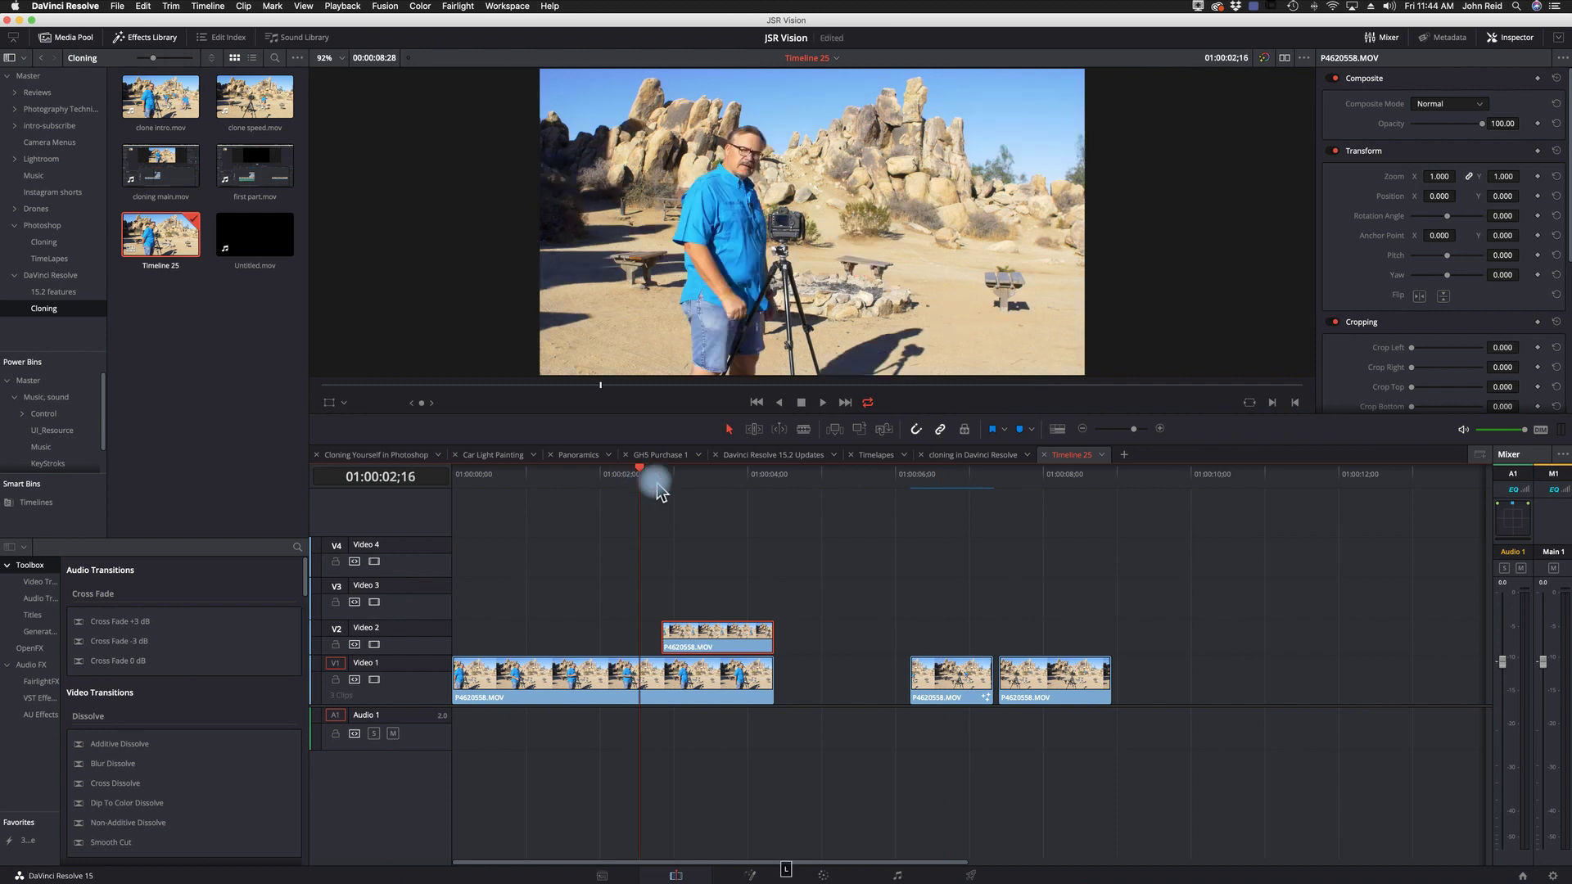
Step: Play back the Video 2 overlap, then stack the next two clips on Video 3 and Video 4
key("space")
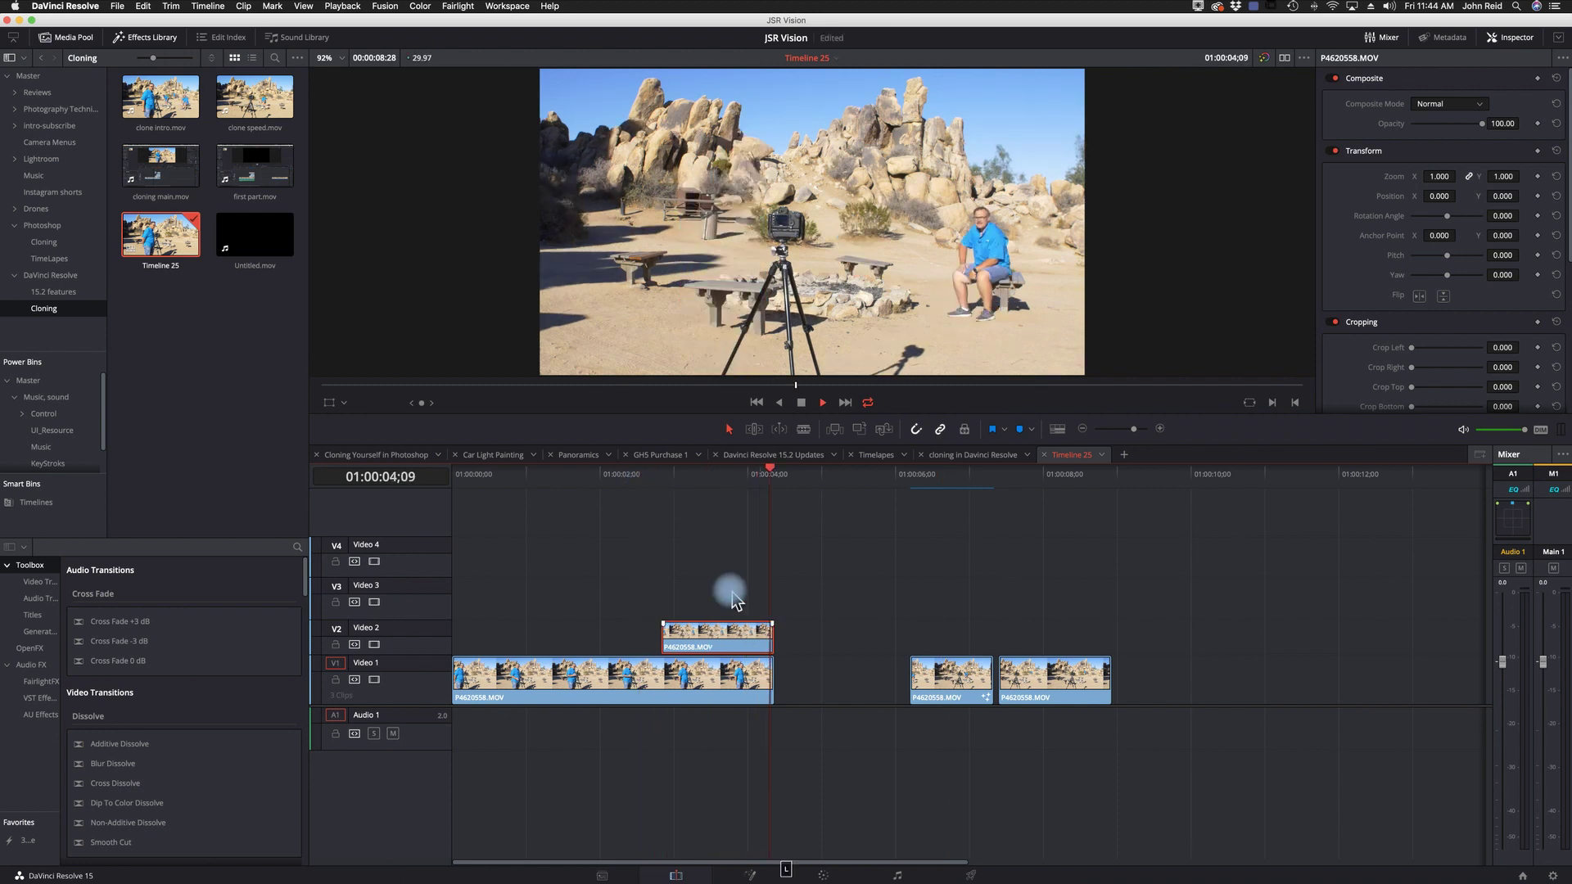
key("k")
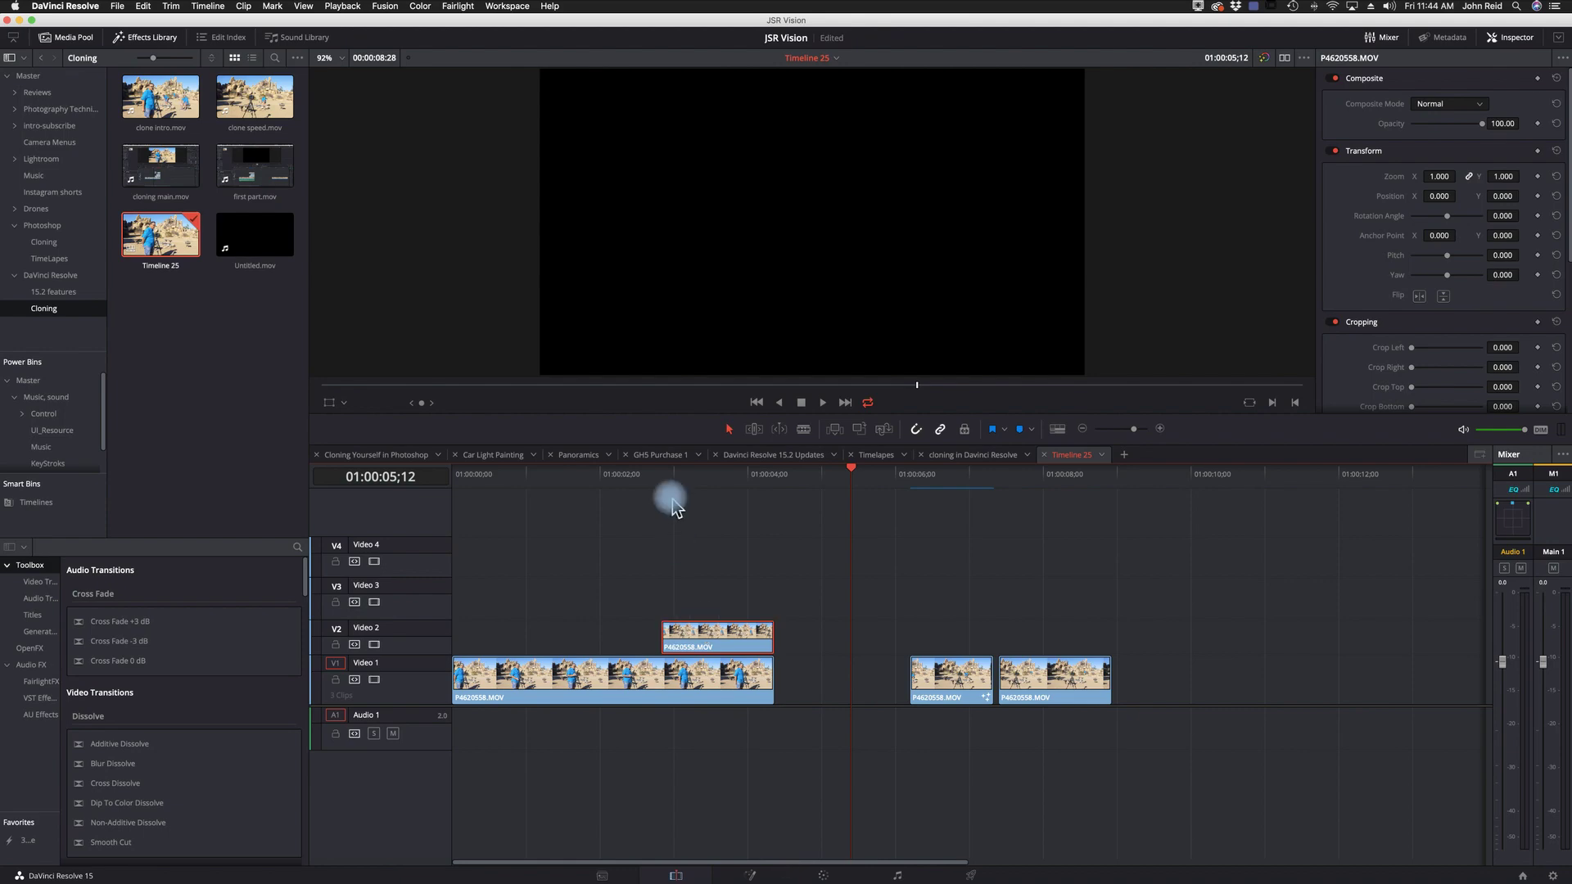
left_click(701, 475)
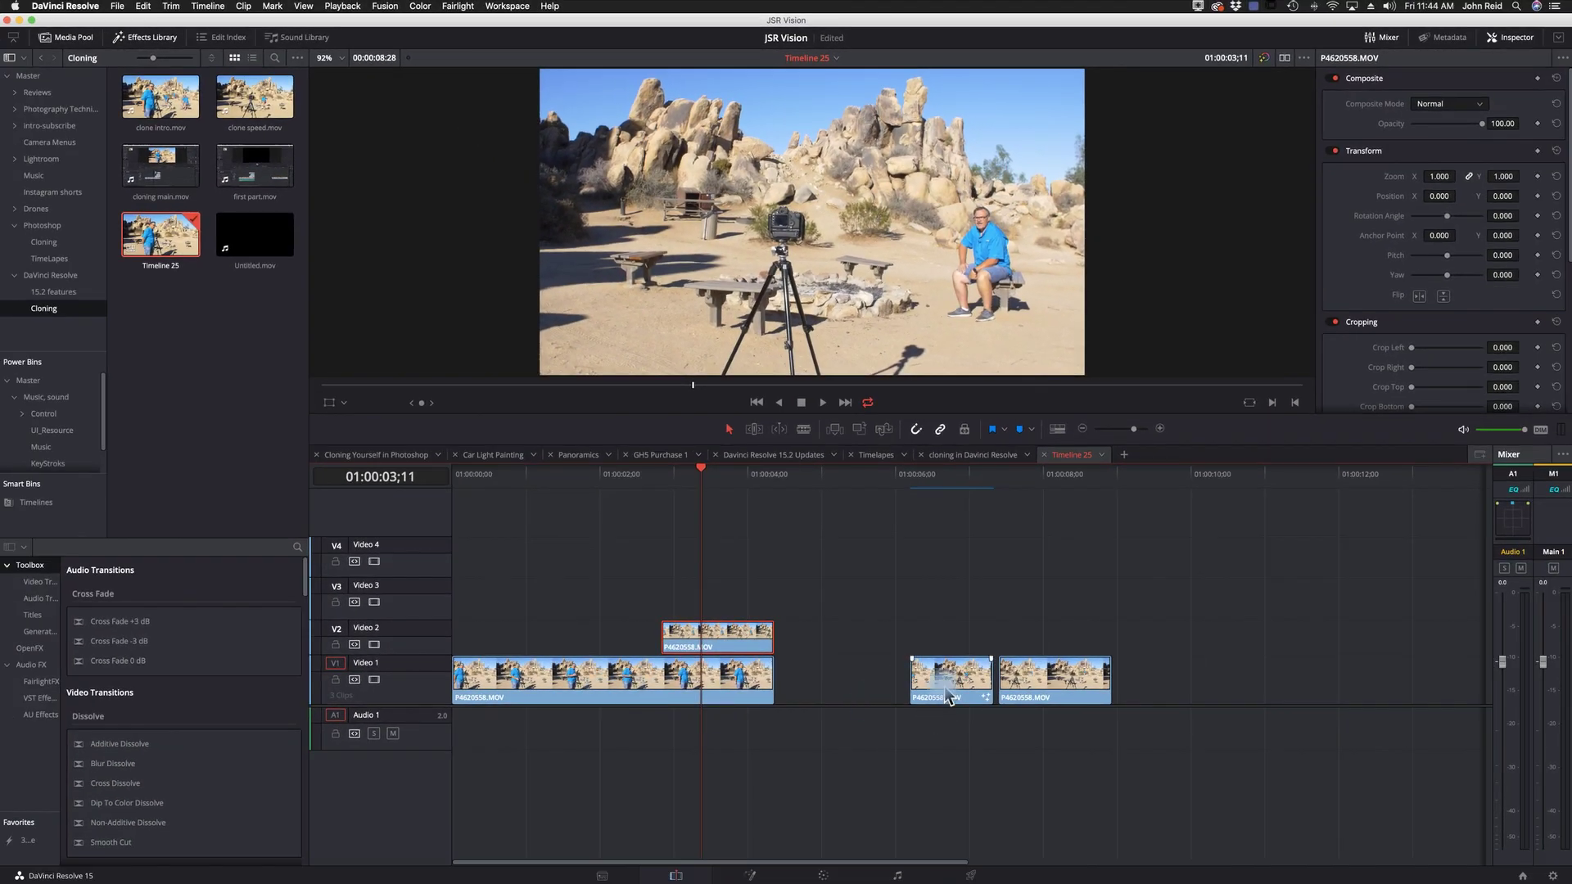
left_click_drag(949, 697, 737, 619)
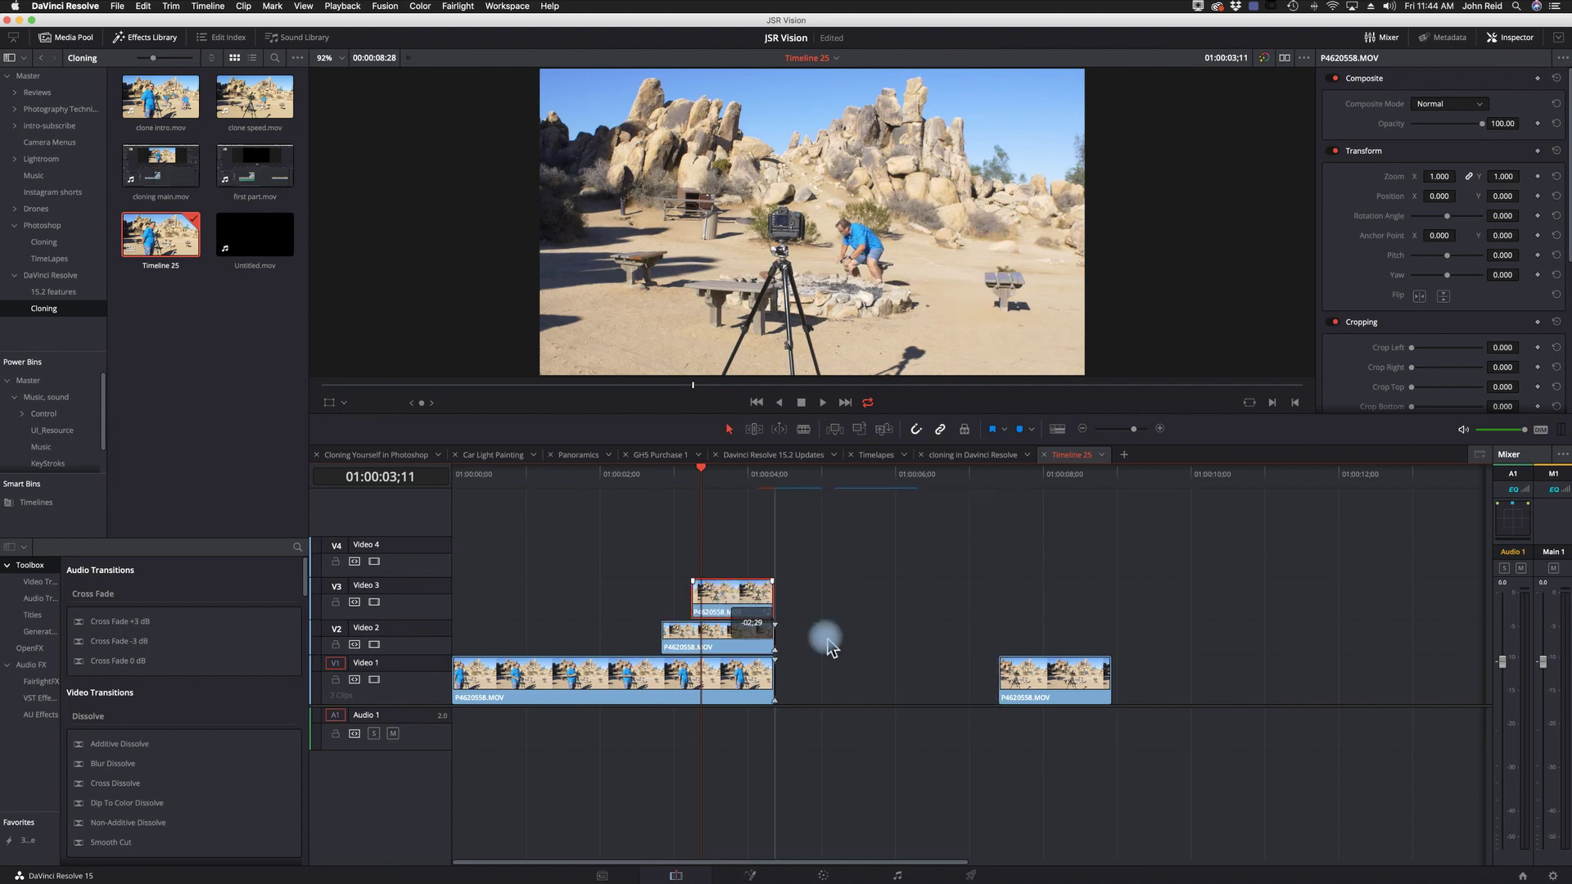
left_click_drag(1077, 686, 736, 565)
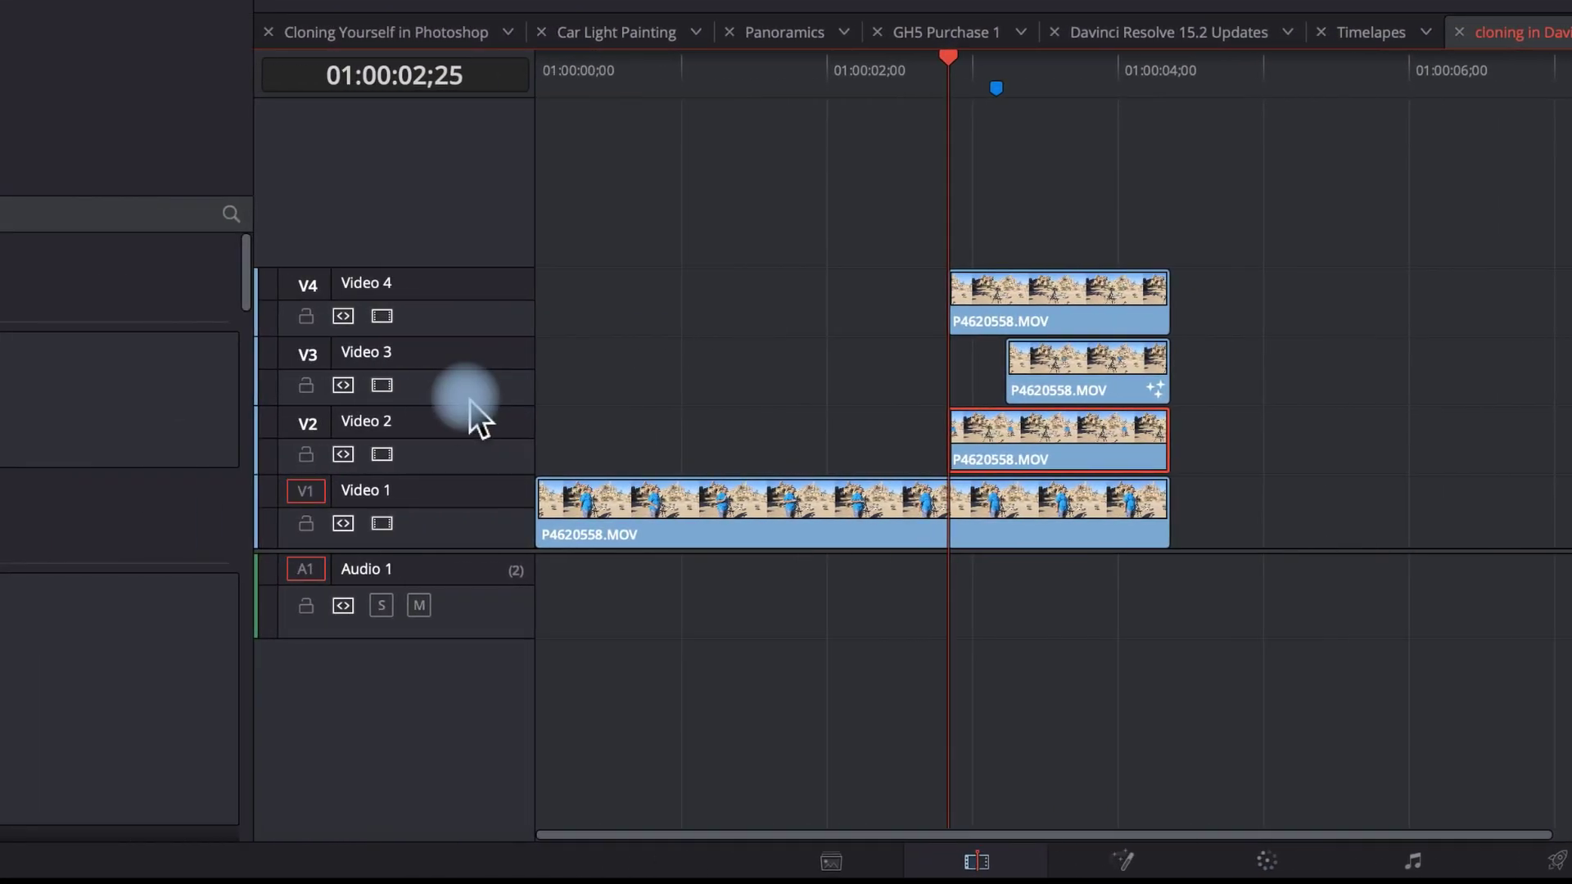
Step: Disable Video 3 and Video 4, then grade the Video 2 clip on the Color page
left_click(382, 385)
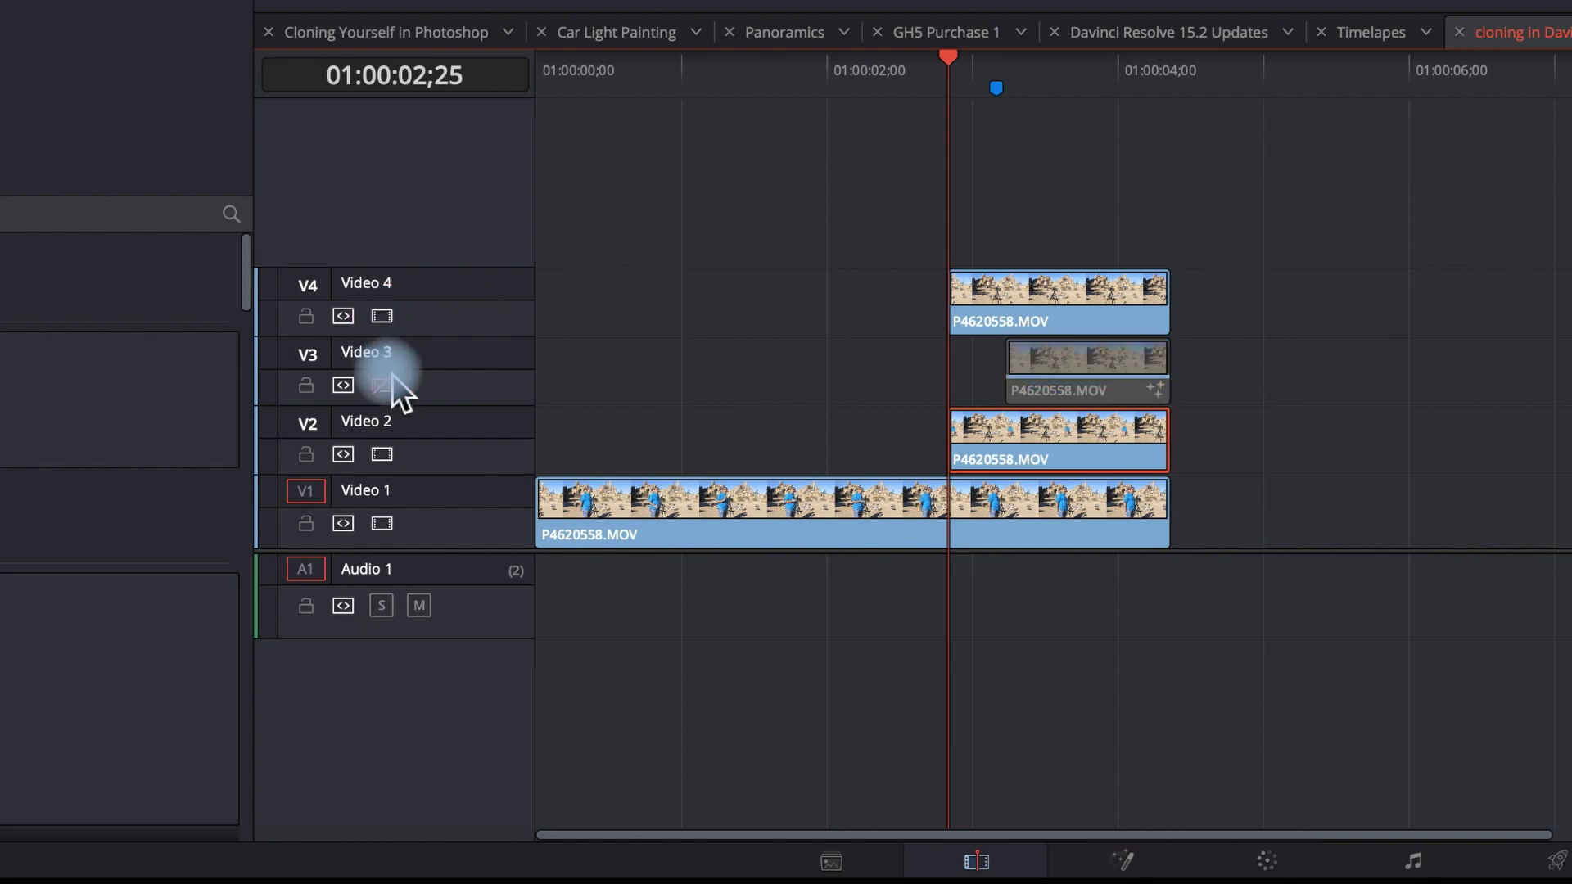
left_click(382, 316)
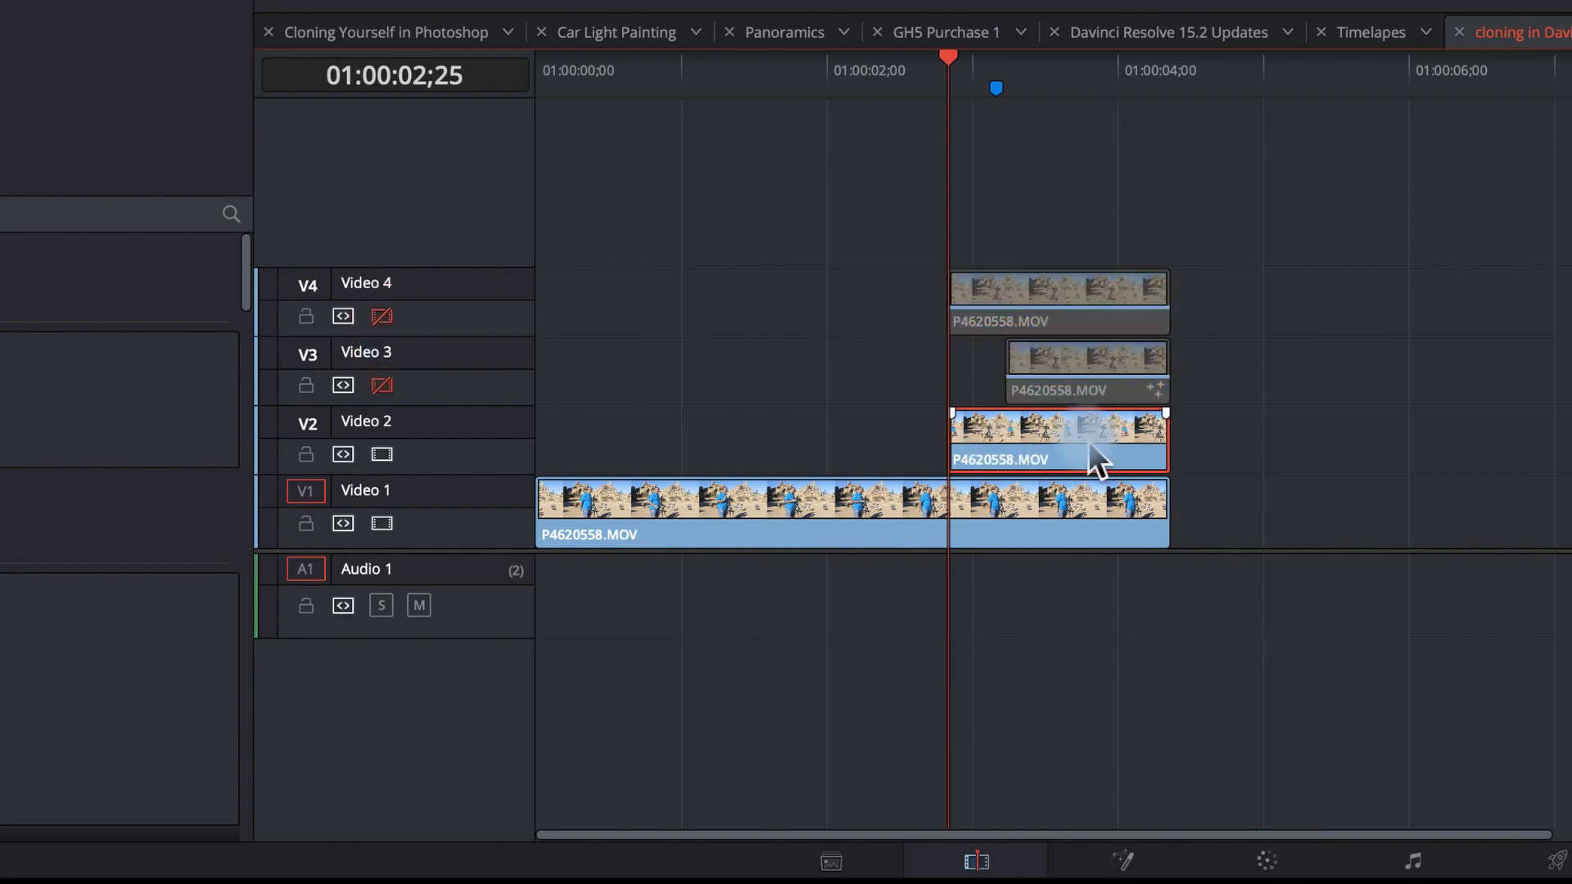
left_click(1269, 863)
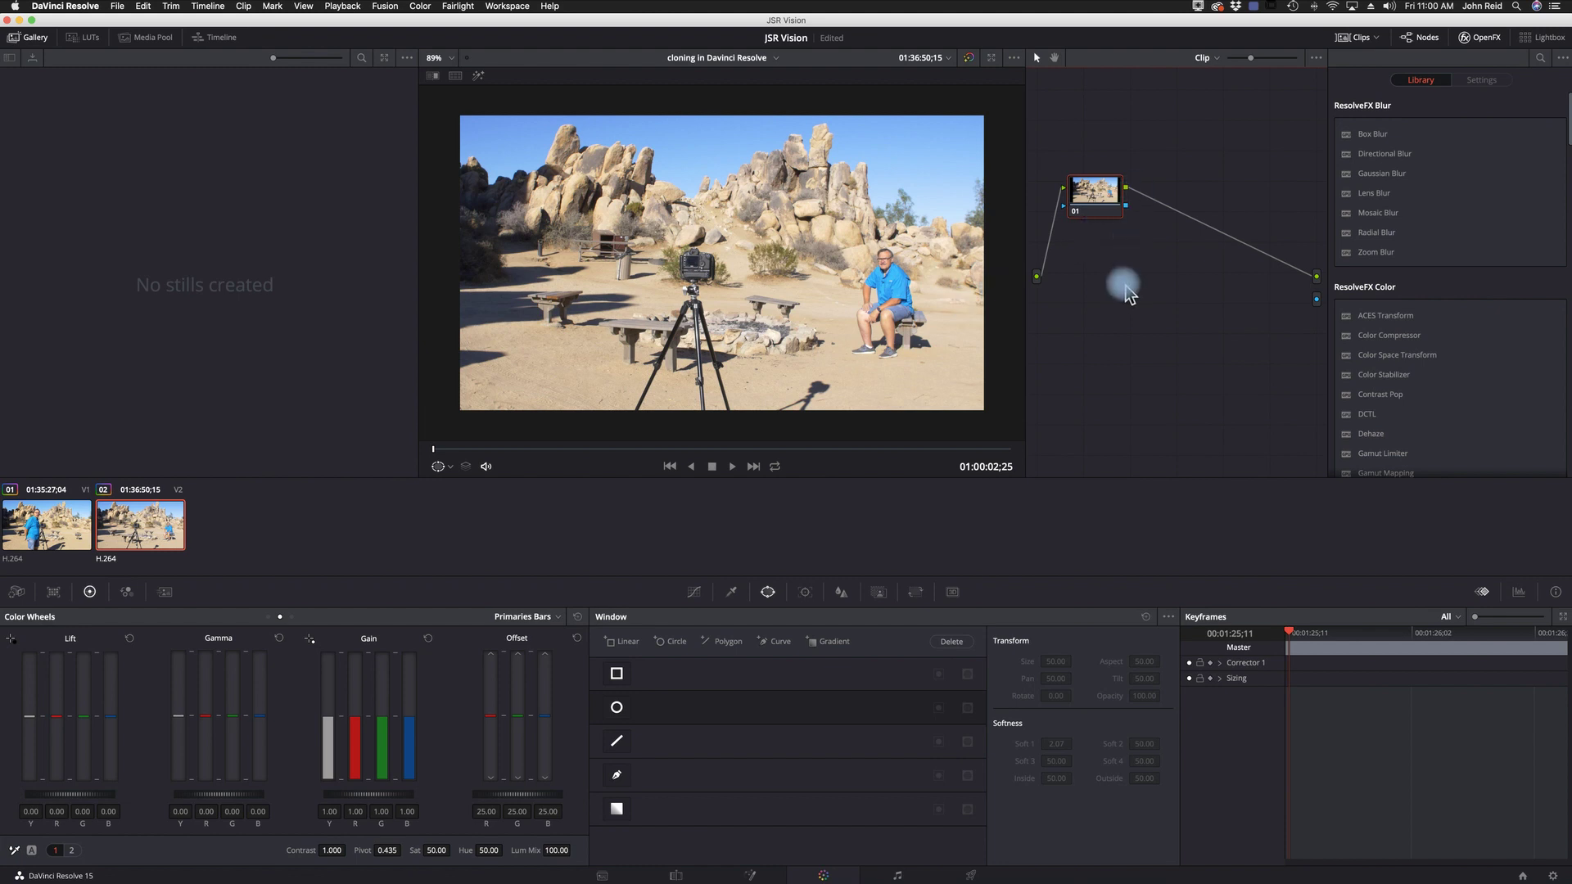
Step: Add serial node 02 and shape its circle window into a tall ellipse around the seated man
key("alt+s")
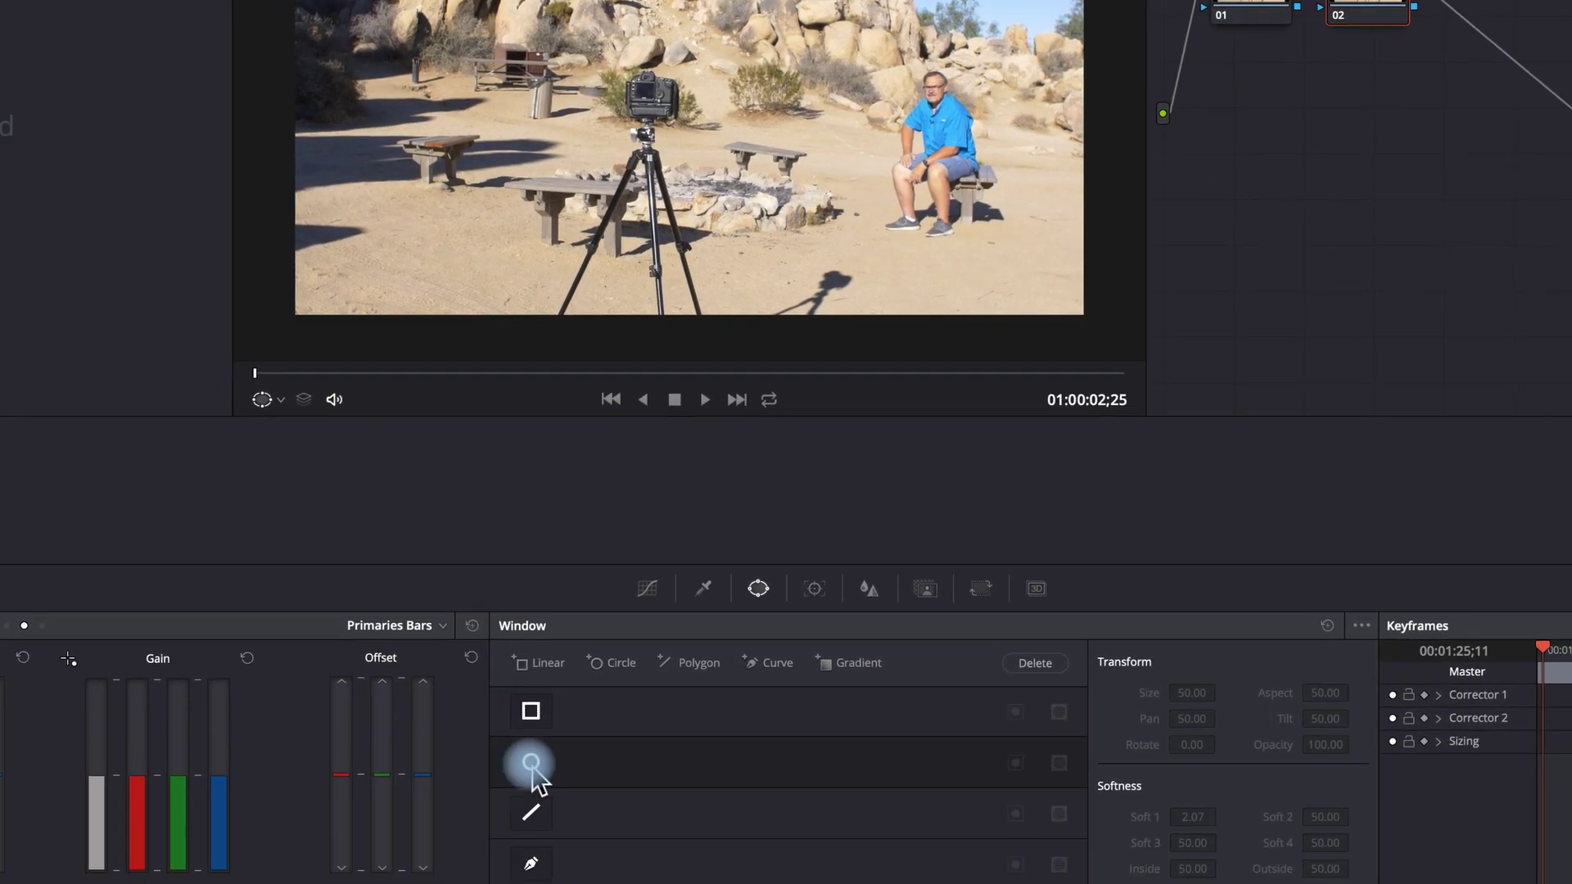
left_click(549, 696)
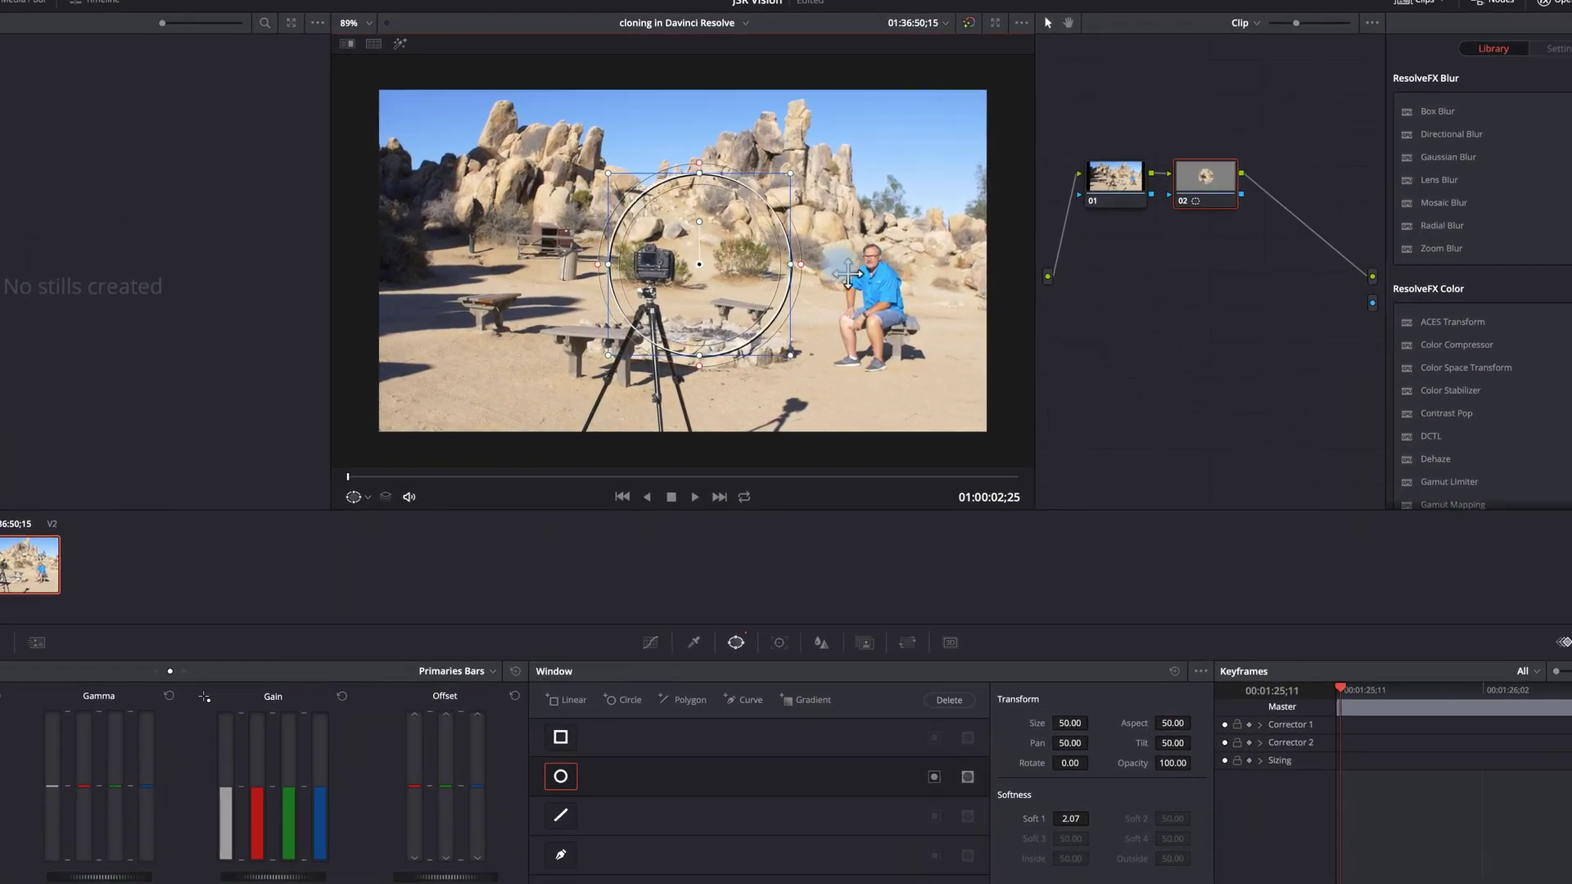
left_click_drag(755, 262, 873, 311)
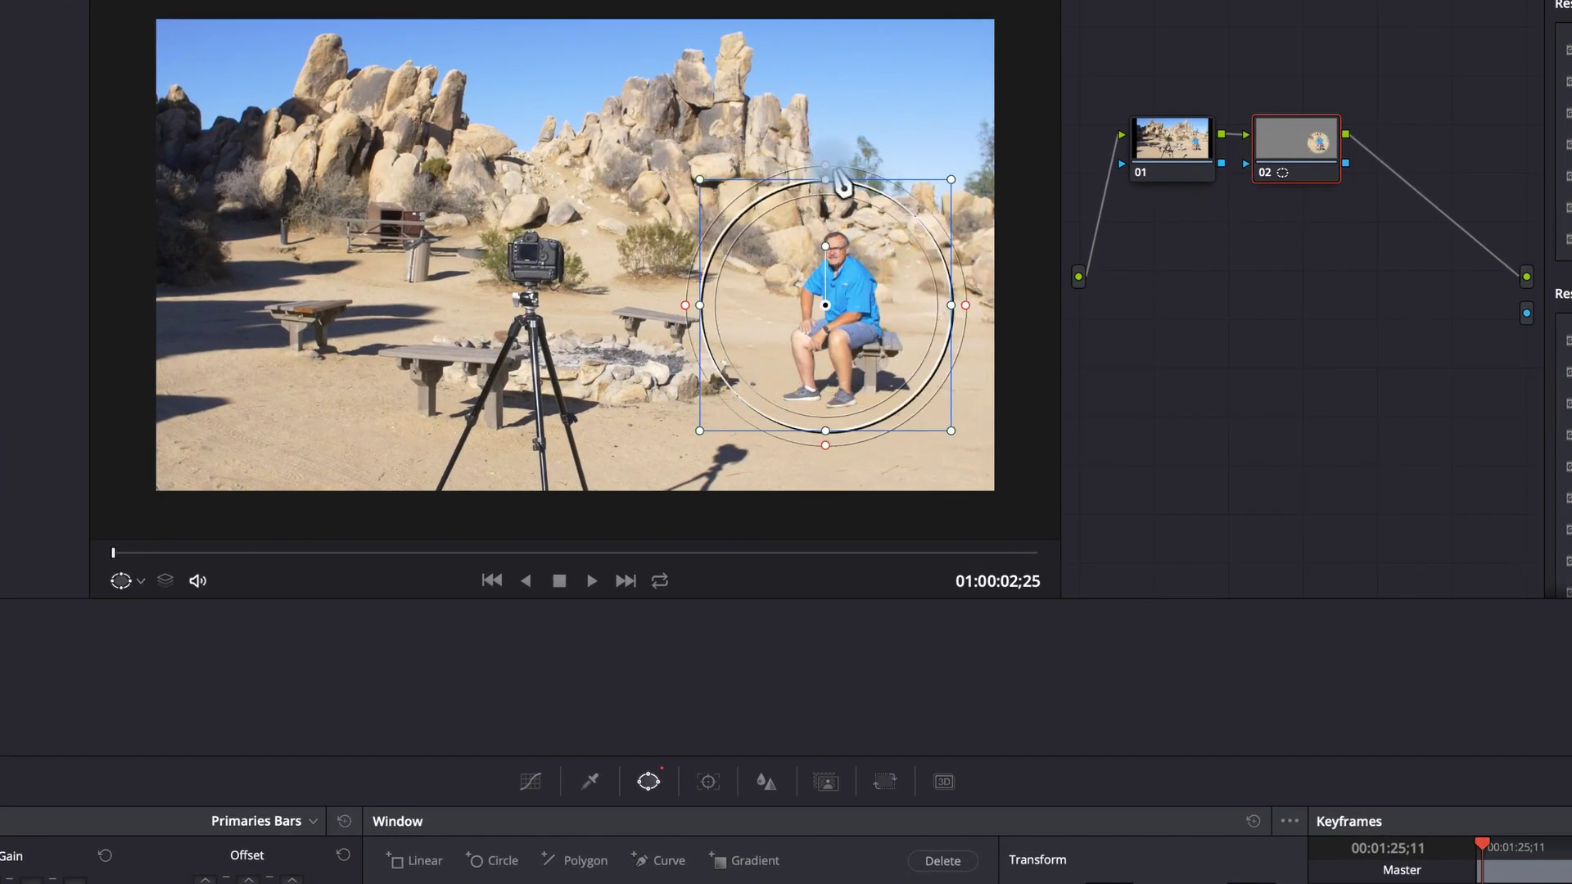
mouse_move(835, 196)
left_mouse_down()
mouse_move(835, 239)
mouse_move(841, 214)
left_mouse_up()
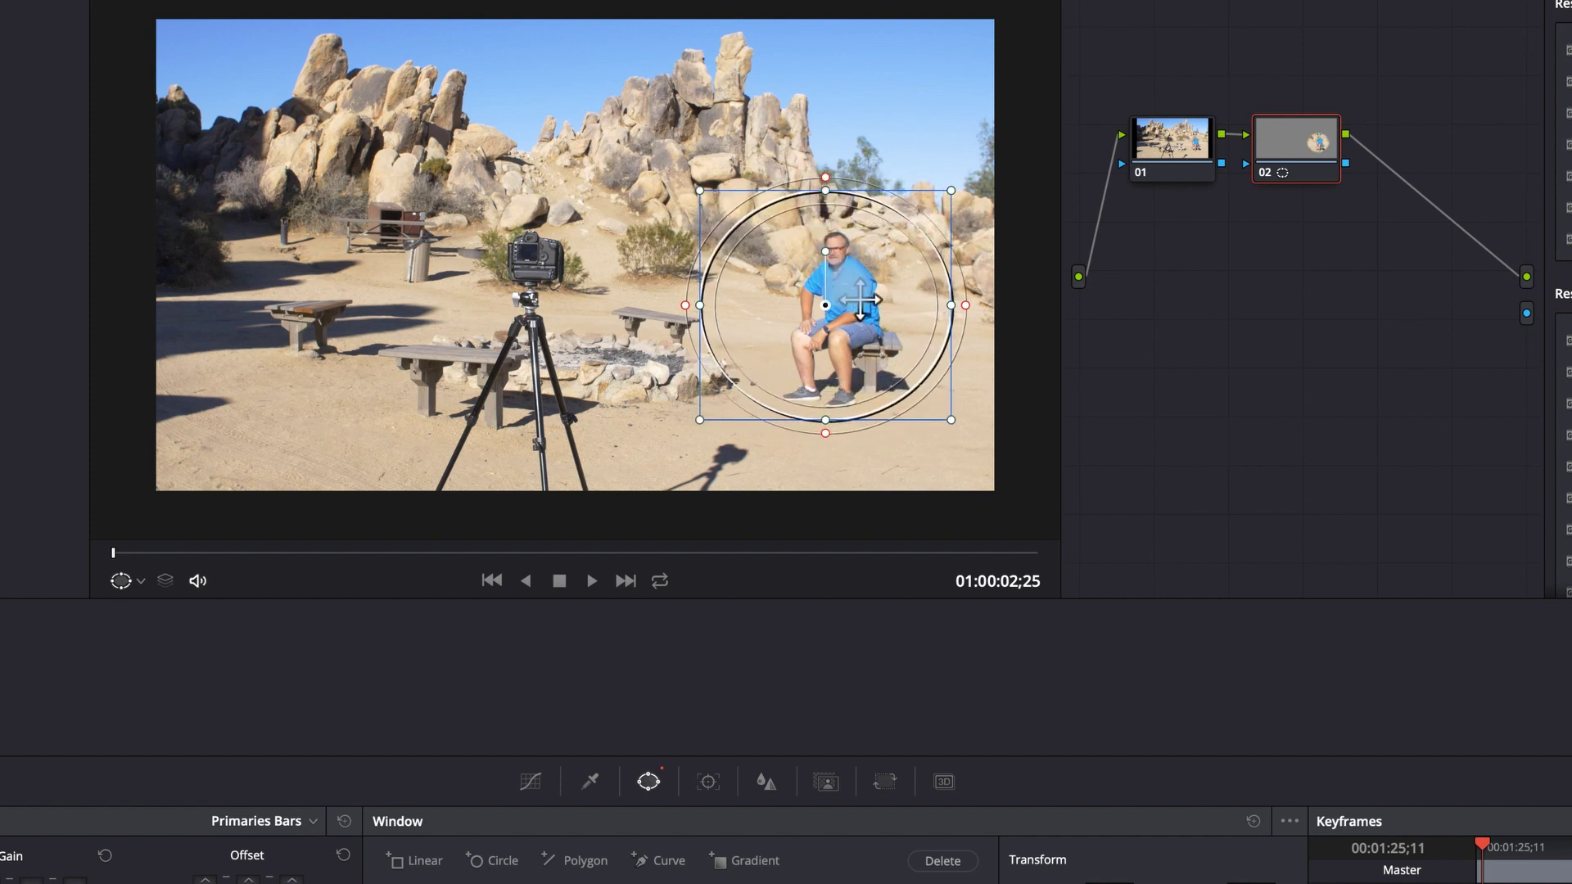
left_click_drag(863, 298, 869, 313)
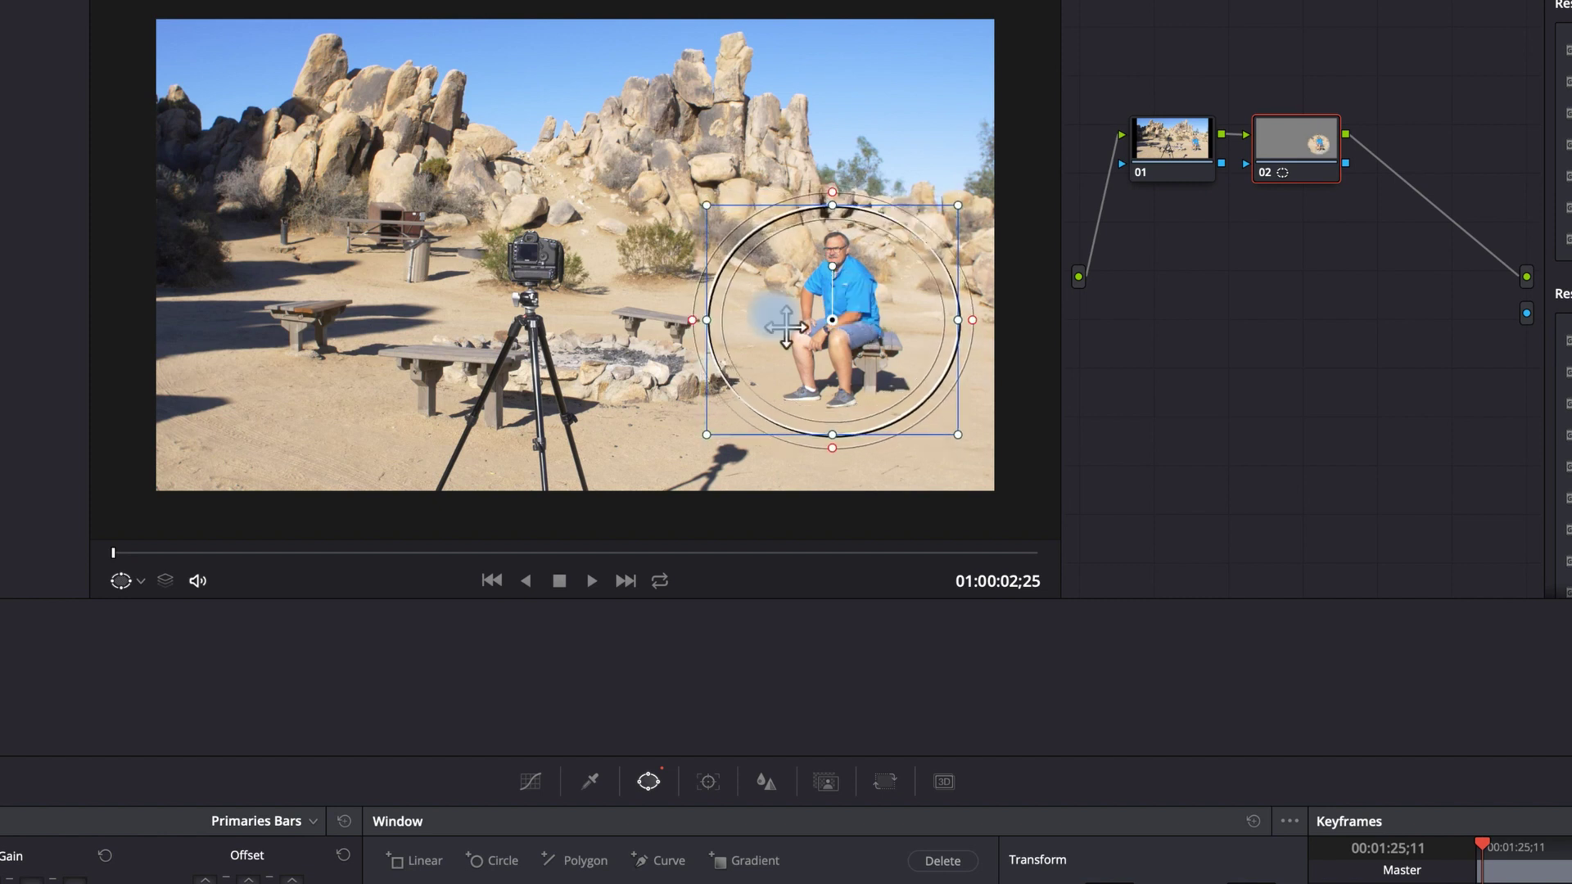
left_click_drag(718, 331, 771, 334)
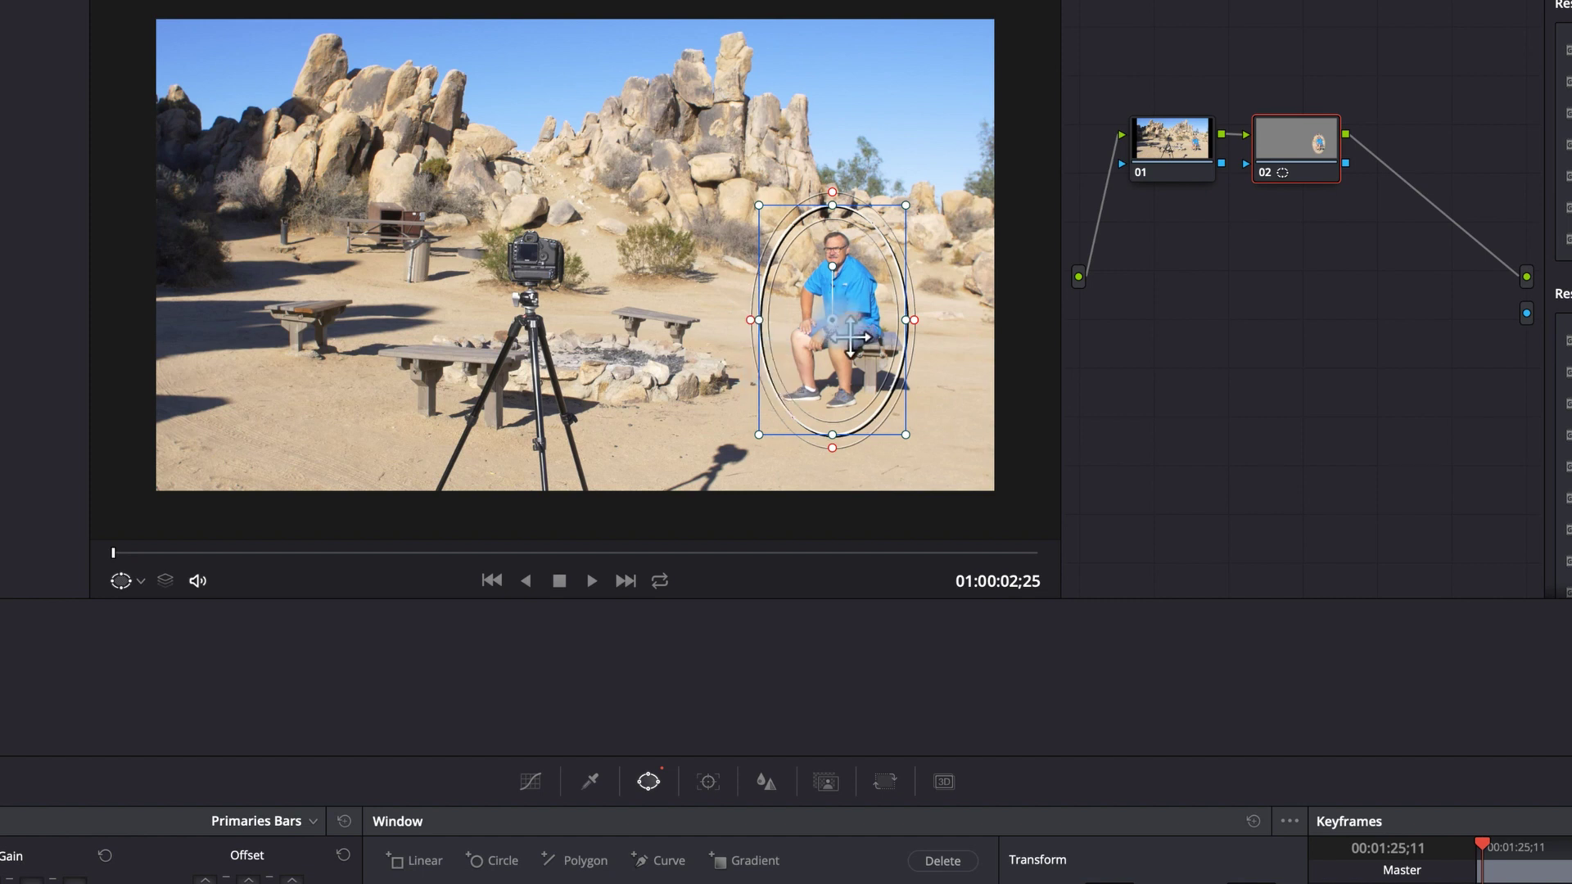
left_click_drag(849, 337, 838, 338)
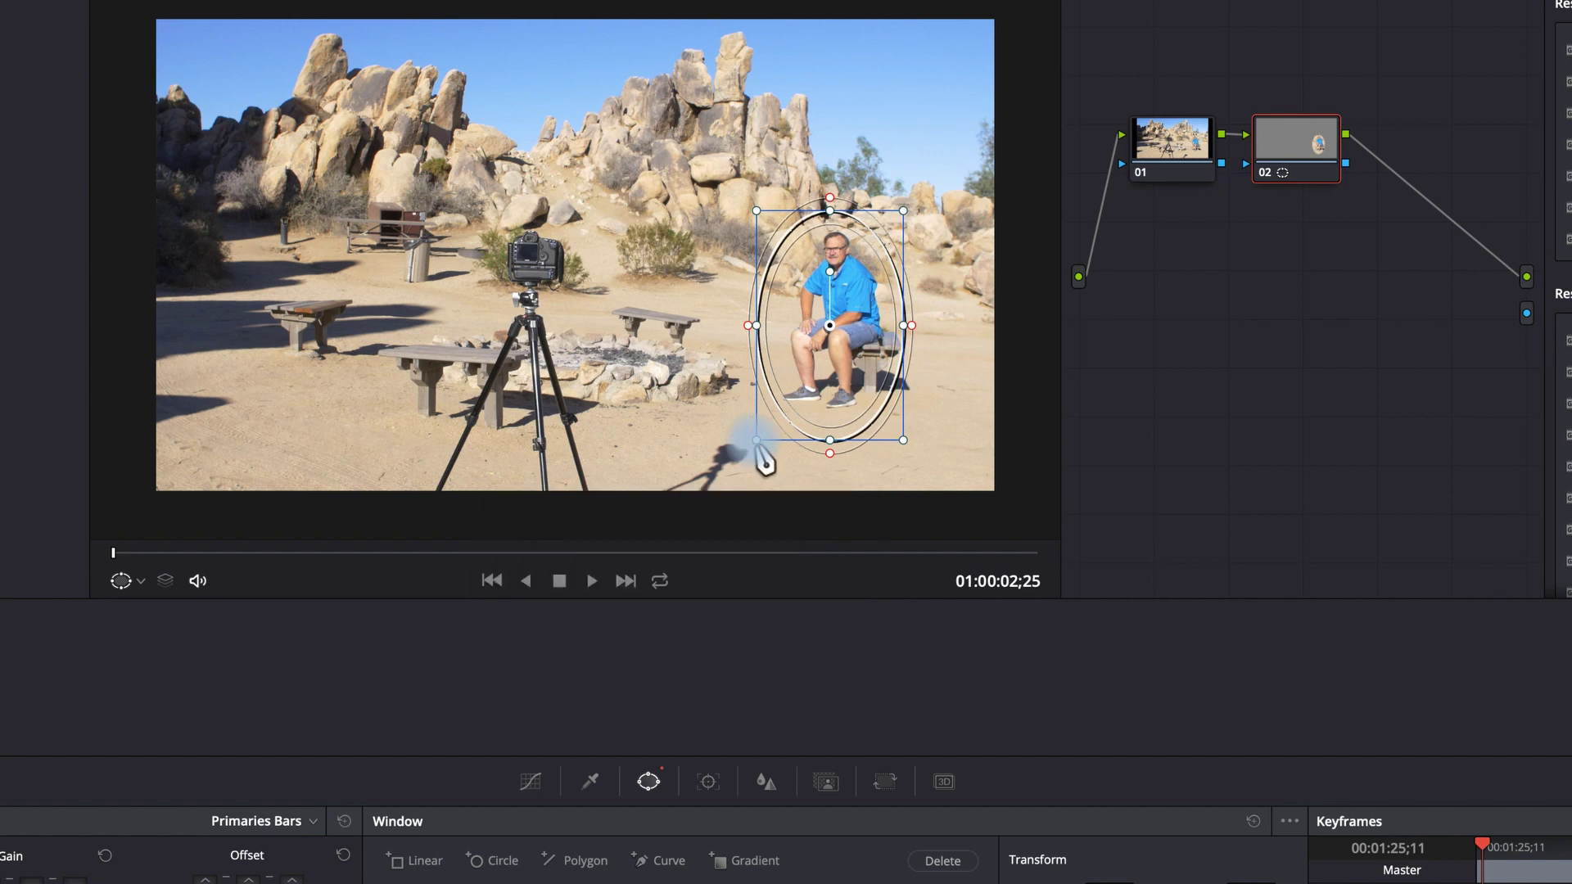
left_click_drag(758, 445, 754, 453)
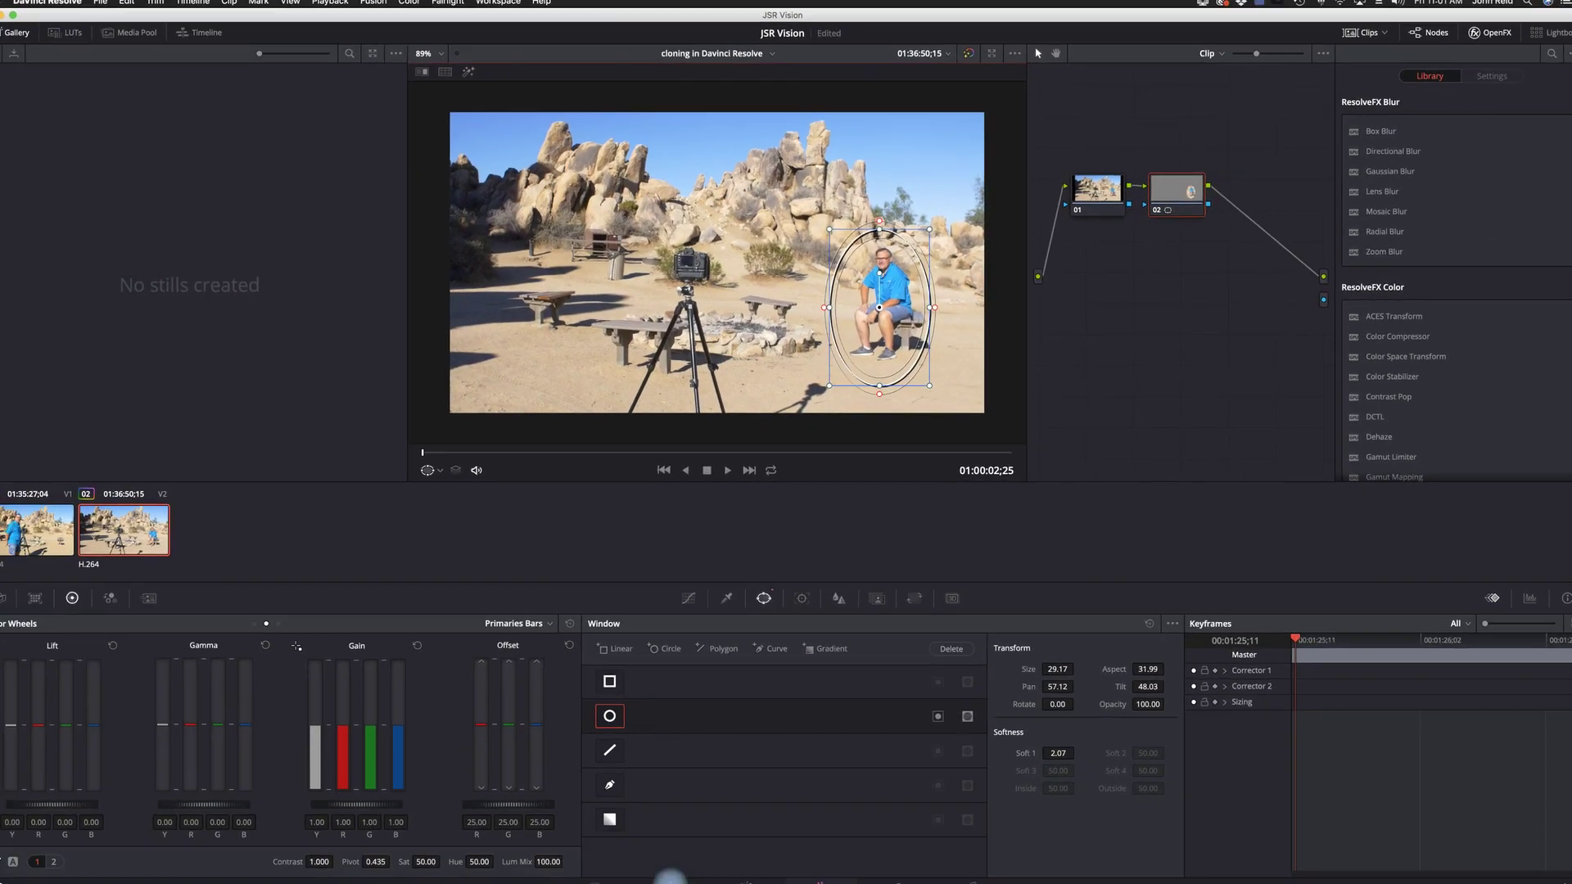
Step: On the Edit page, snap the playhead onto Marker 1, then return to the Color page
left_click(676, 875)
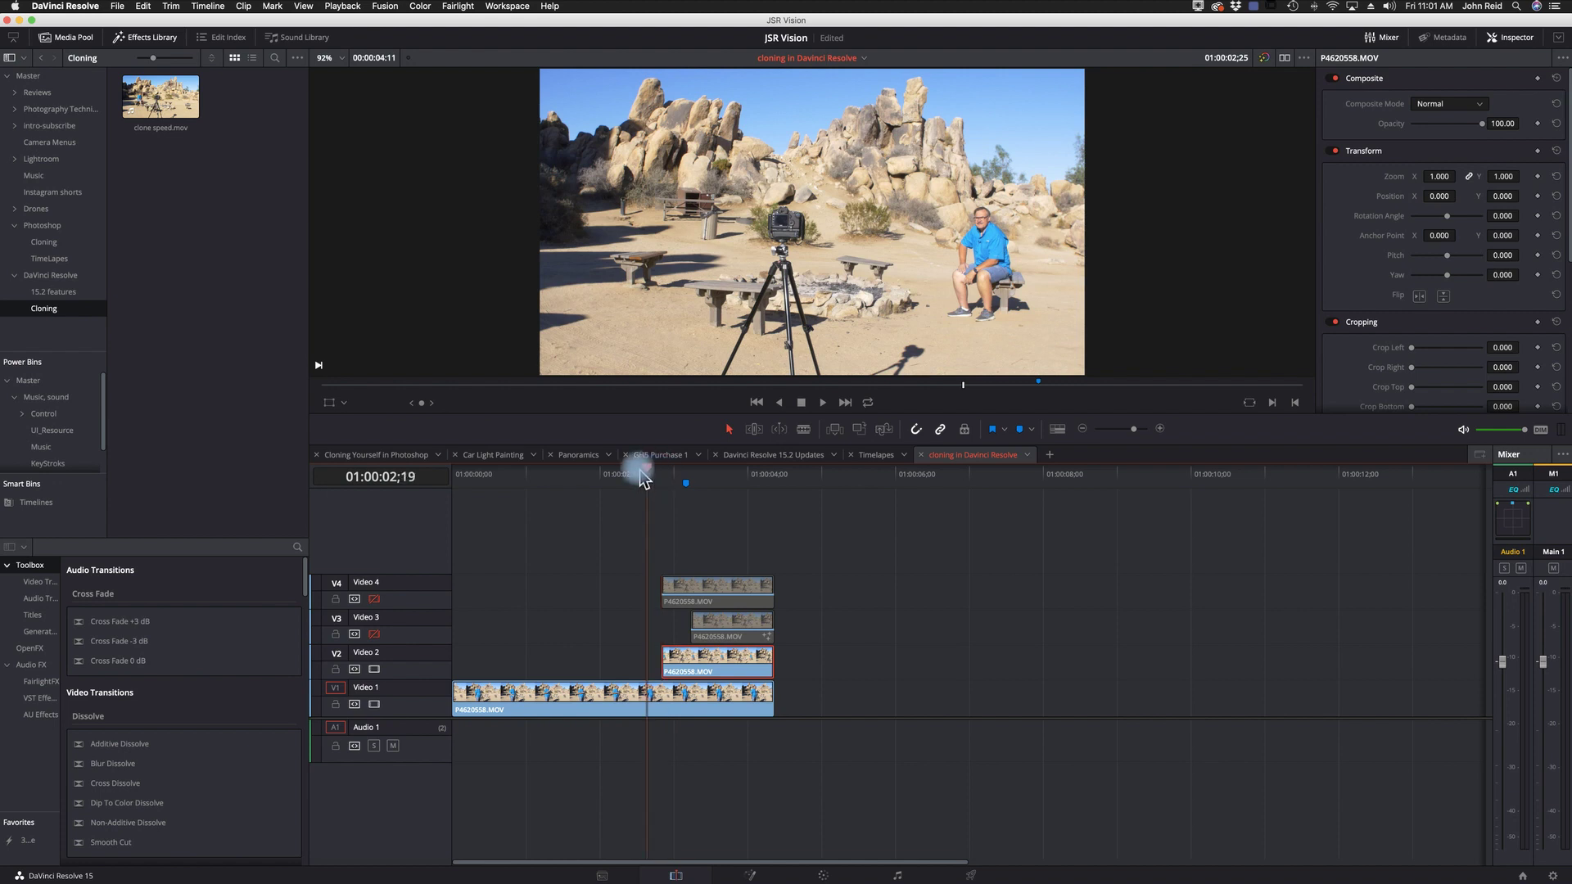
mouse_move(641, 478)
left_mouse_down()
mouse_move(688, 479)
mouse_move(659, 478)
left_mouse_up()
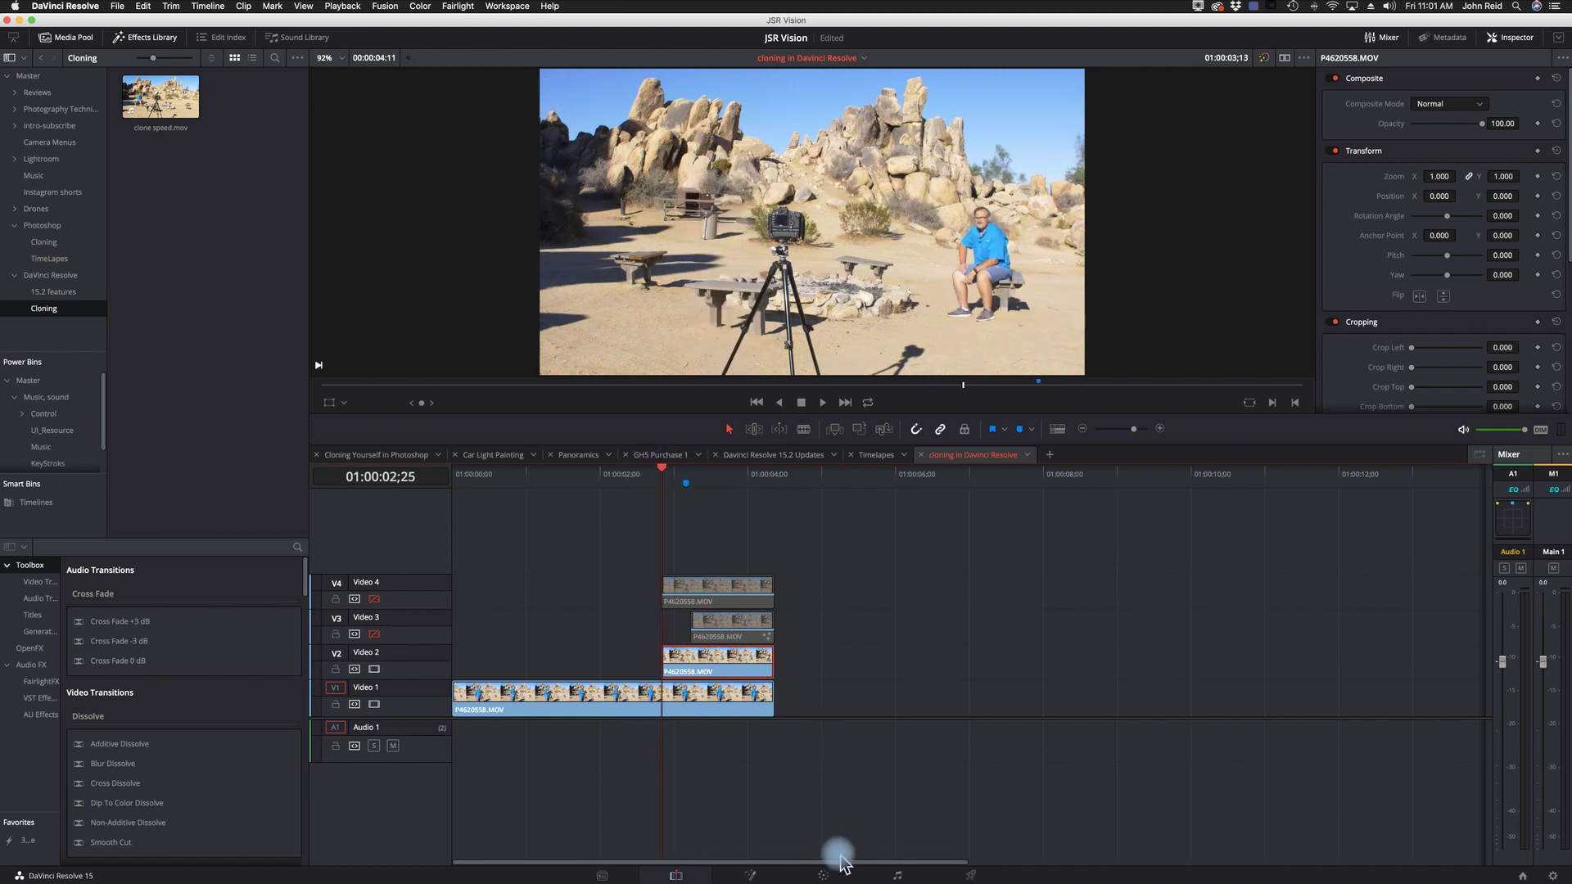
left_click(825, 875)
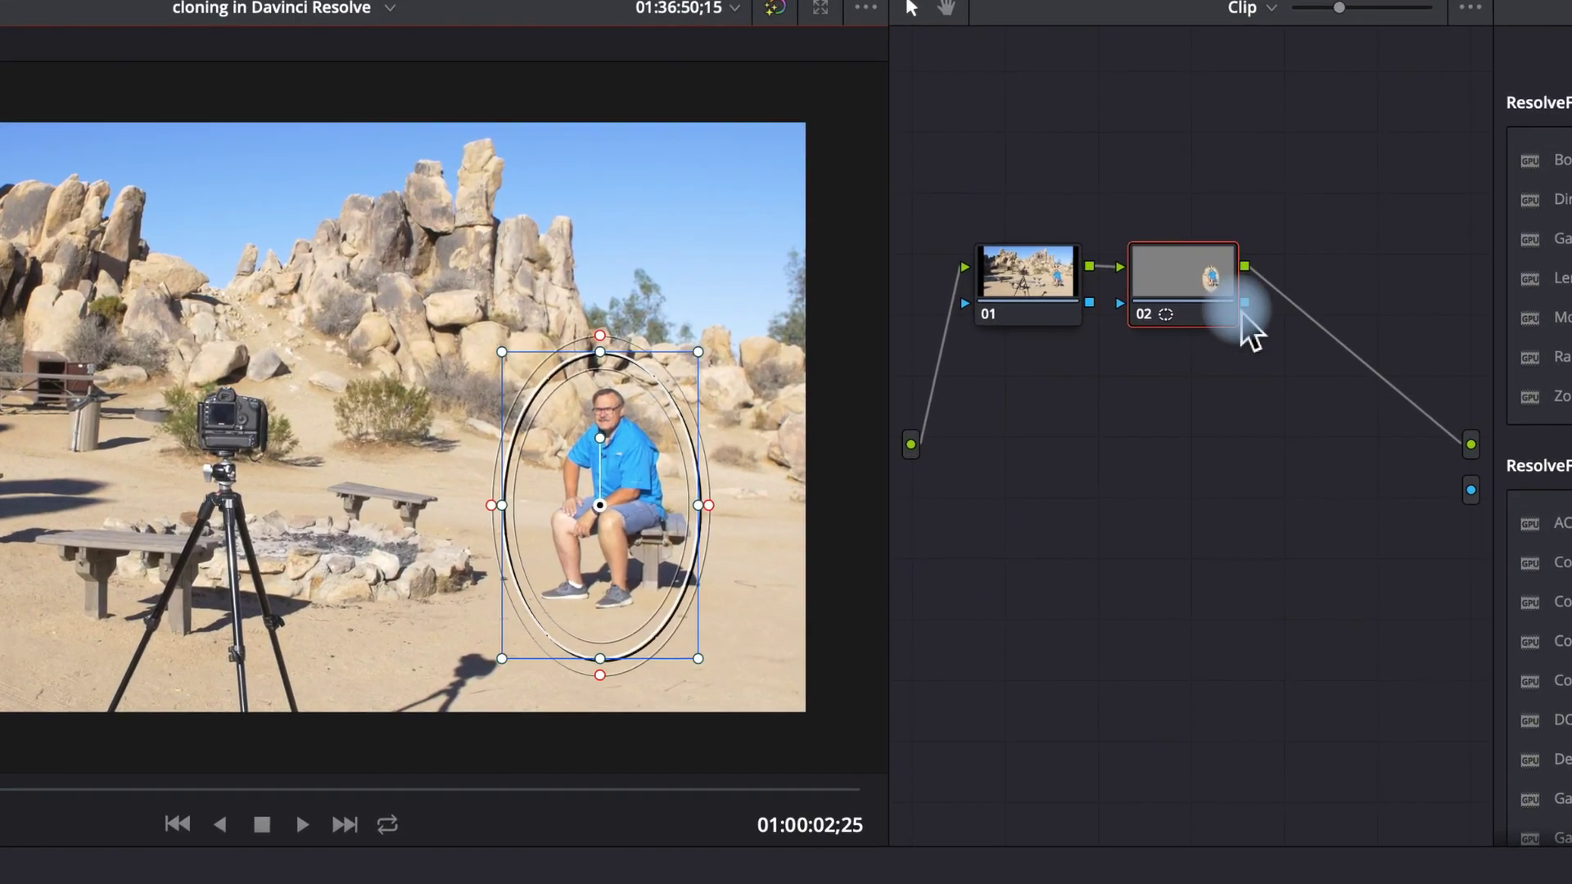
Step: Connect node 02 to the alpha output and compare the first and second clips' grades
left_click_drag(1248, 316, 1471, 501)
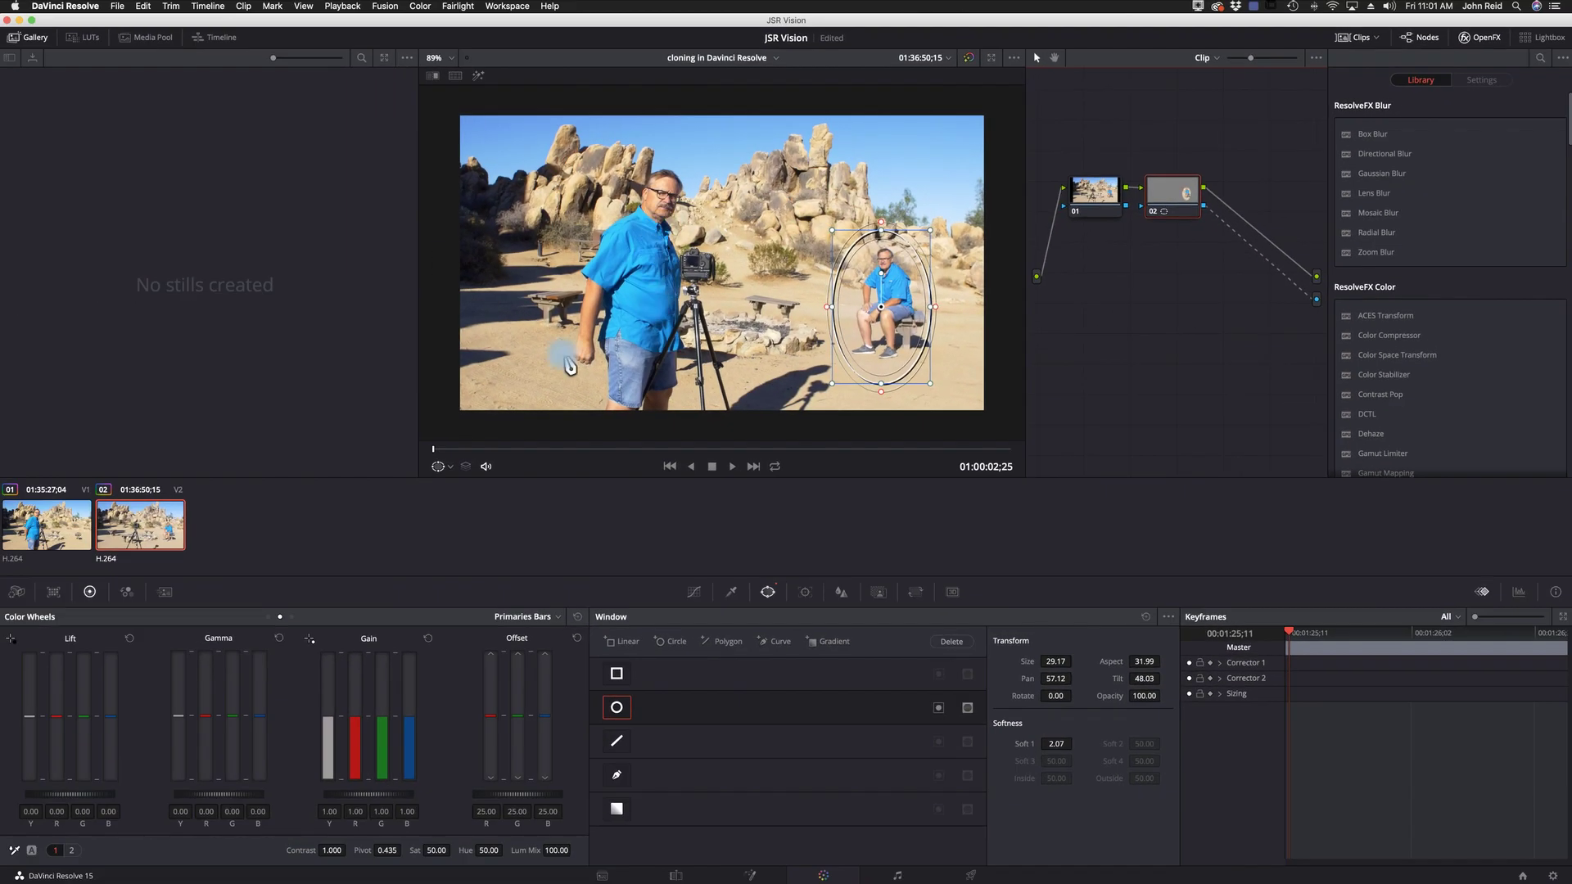
left_click(41, 536)
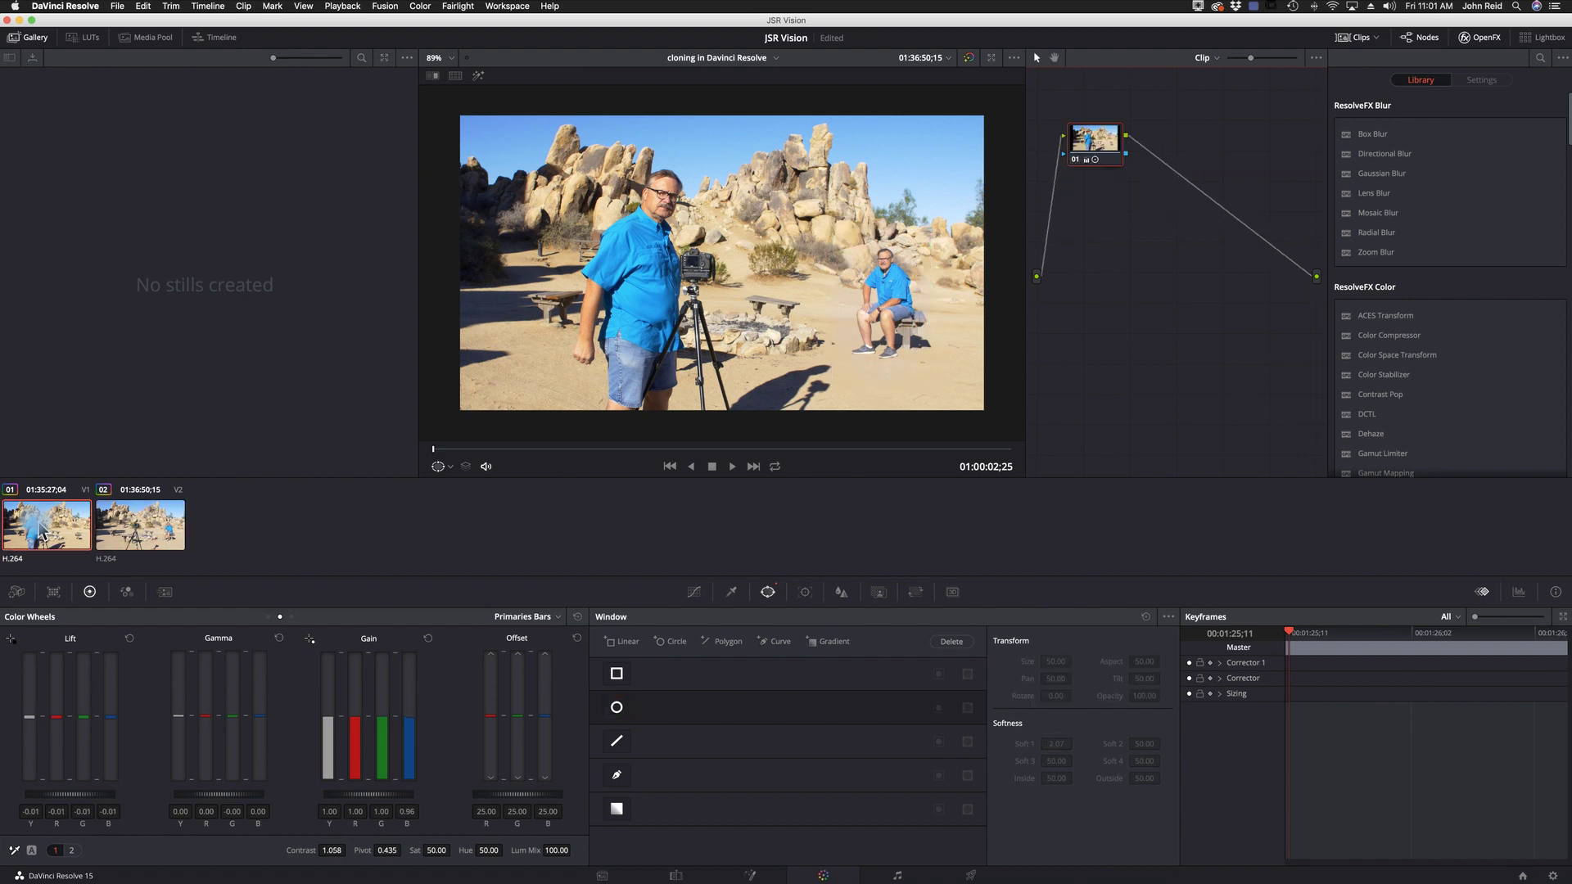
left_click(144, 530)
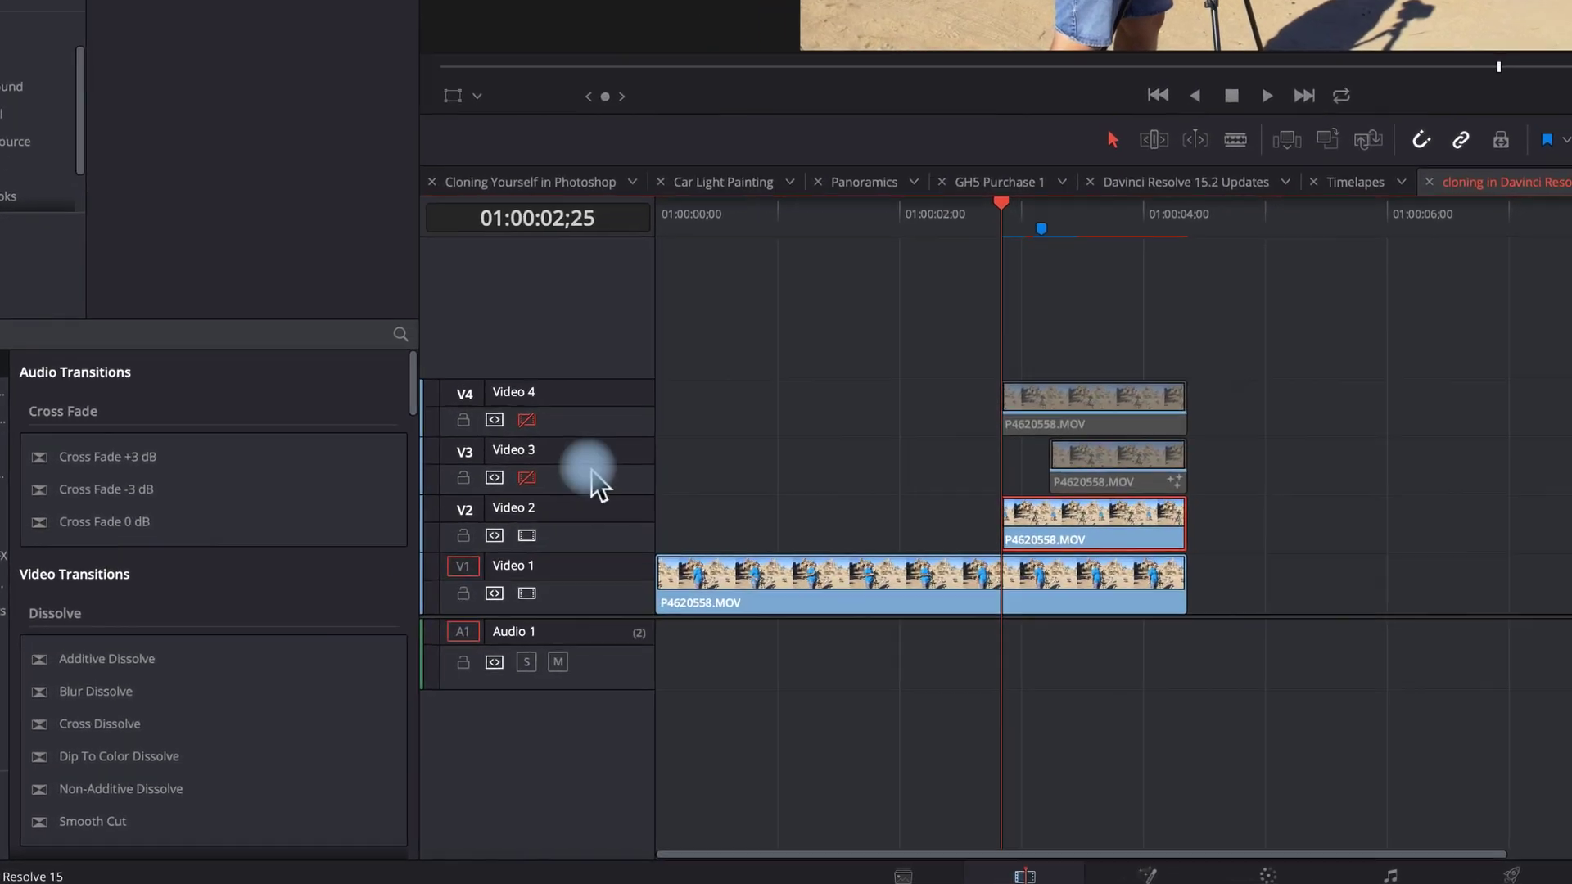
Step: Enable Video 3 and open its clip of the crouching man on the Color page
left_click(551, 454)
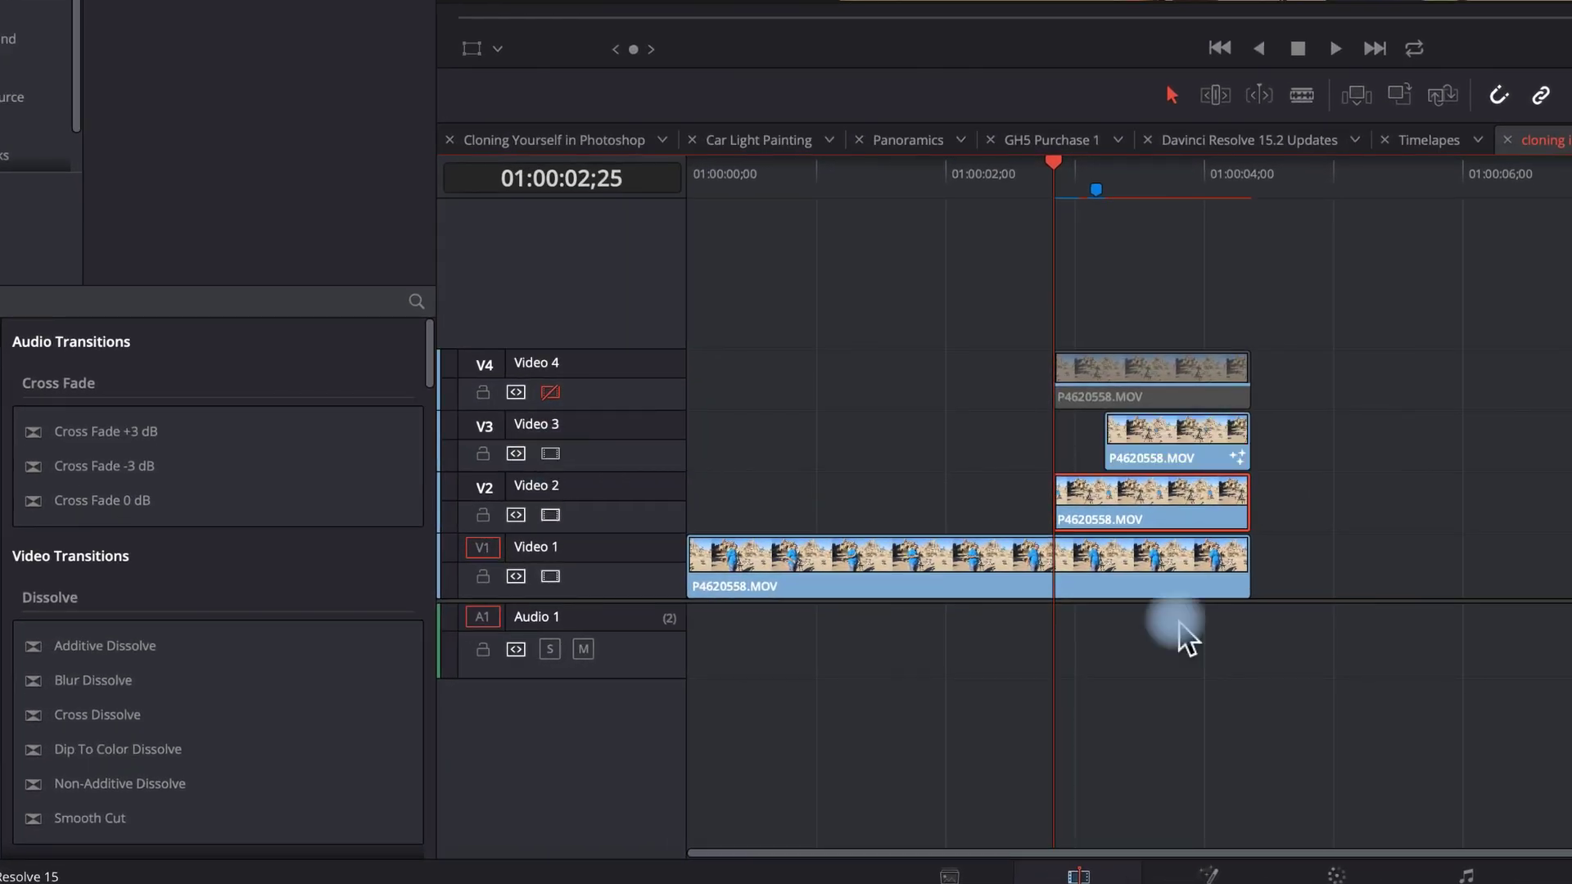
mouse_move(1359, 872)
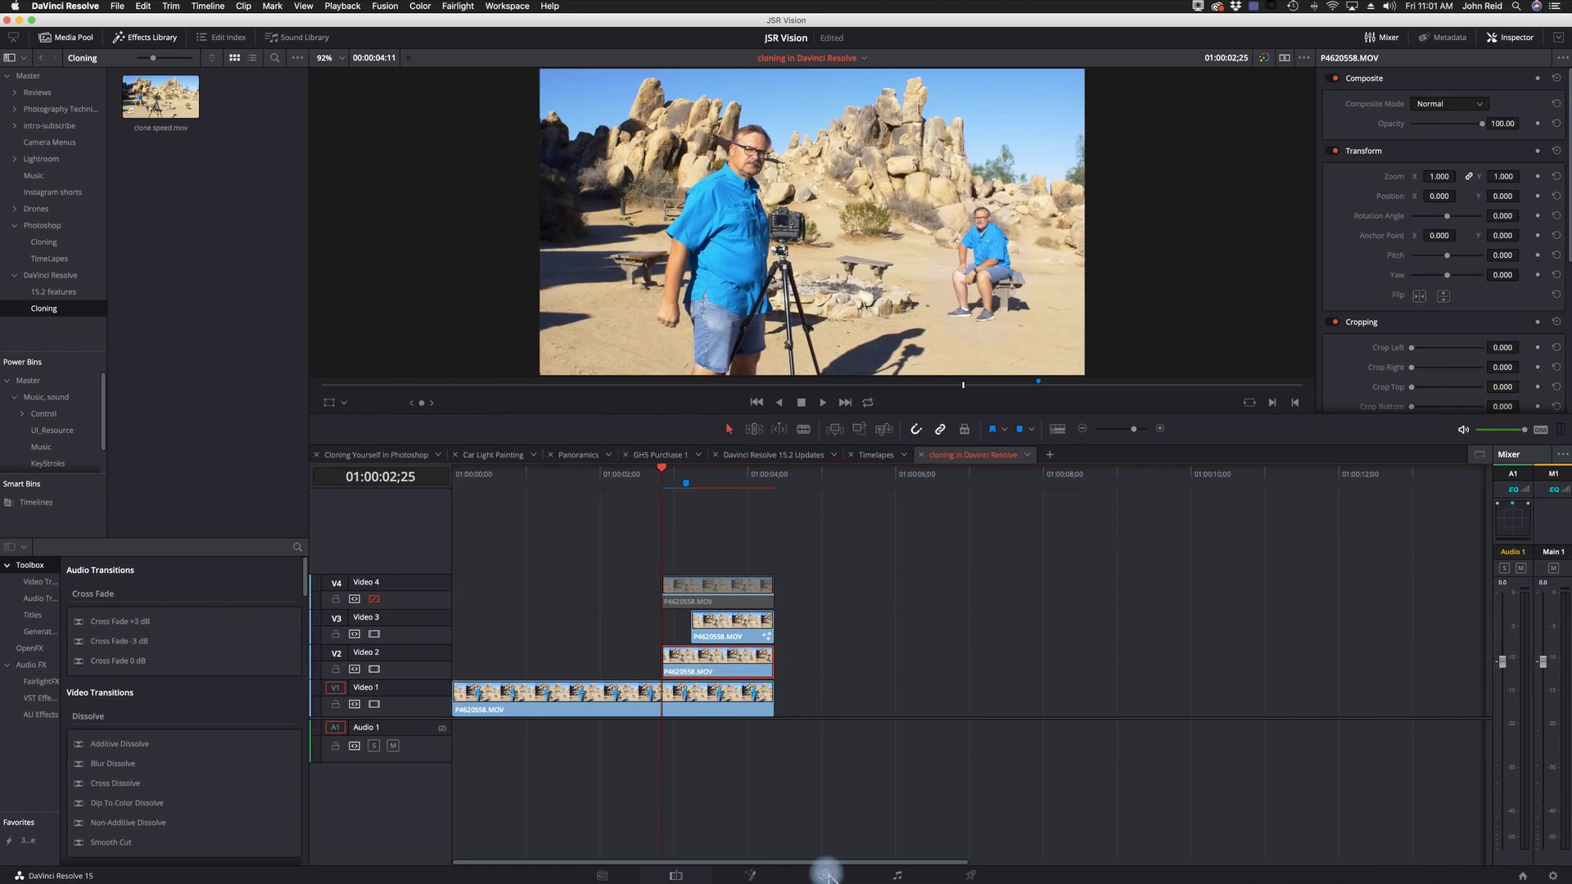
left_click(824, 874)
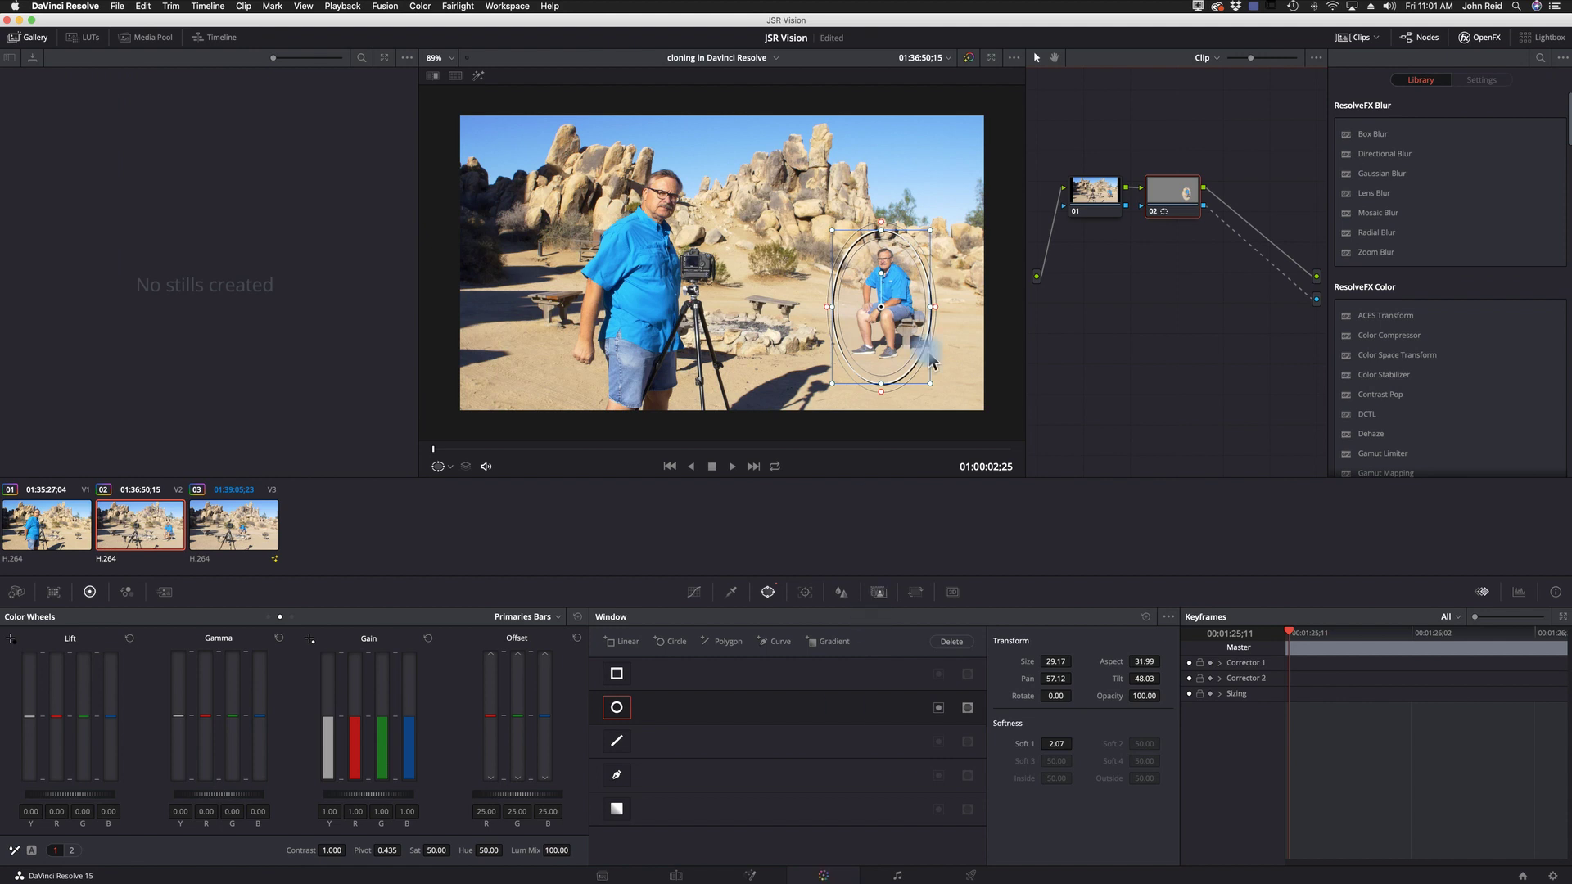
left_click(248, 528)
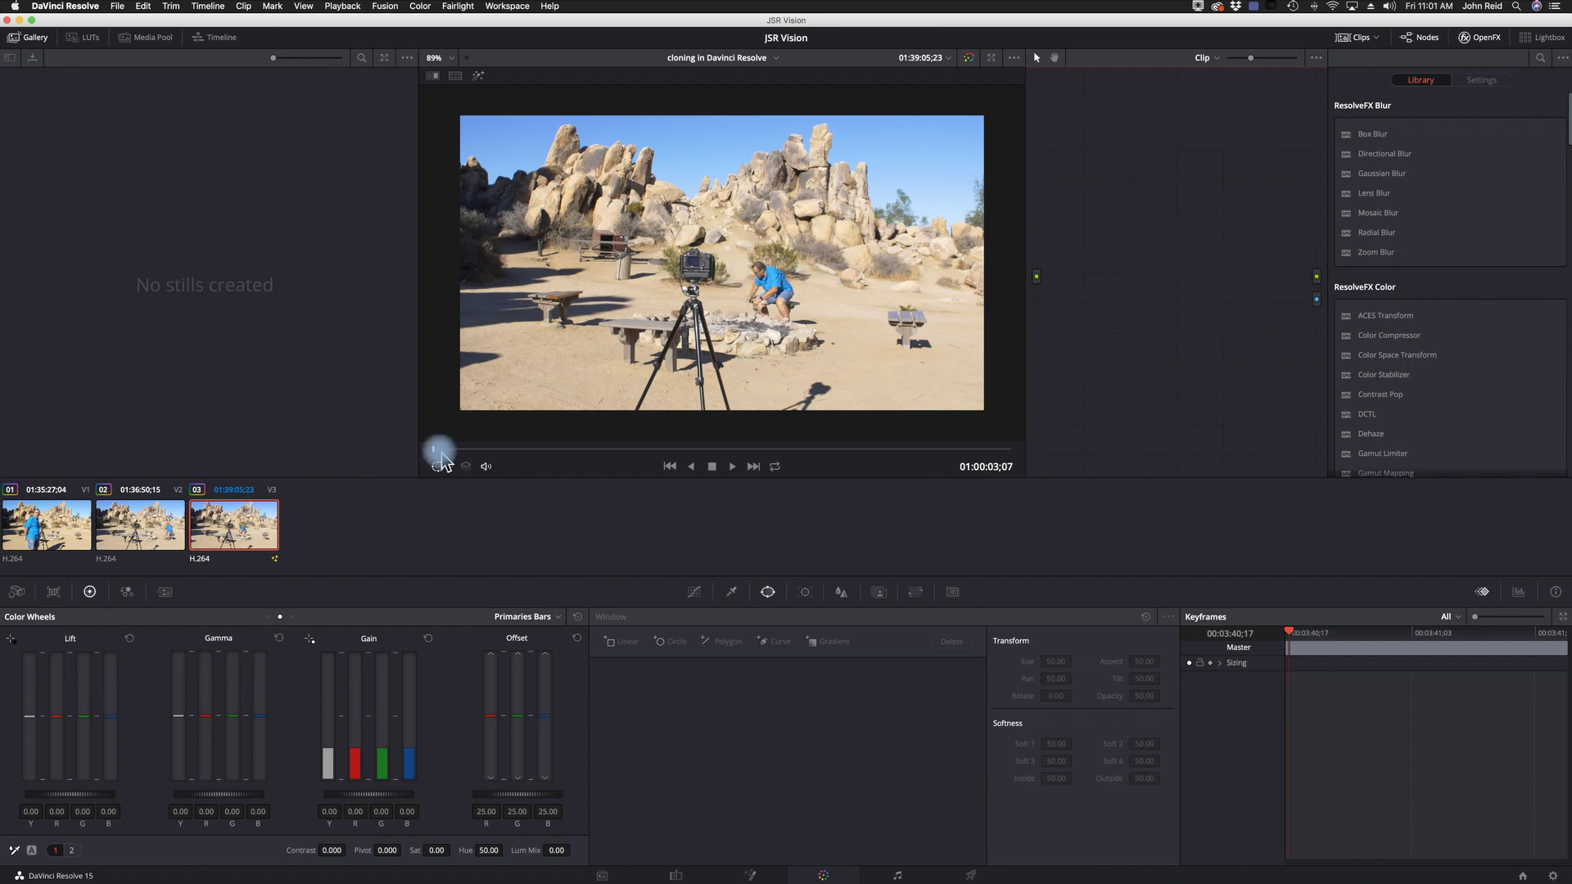
Step: Scrub later into clip 03 and add two serial corrector nodes with Alt+S
left_click_drag(438, 457, 991, 462)
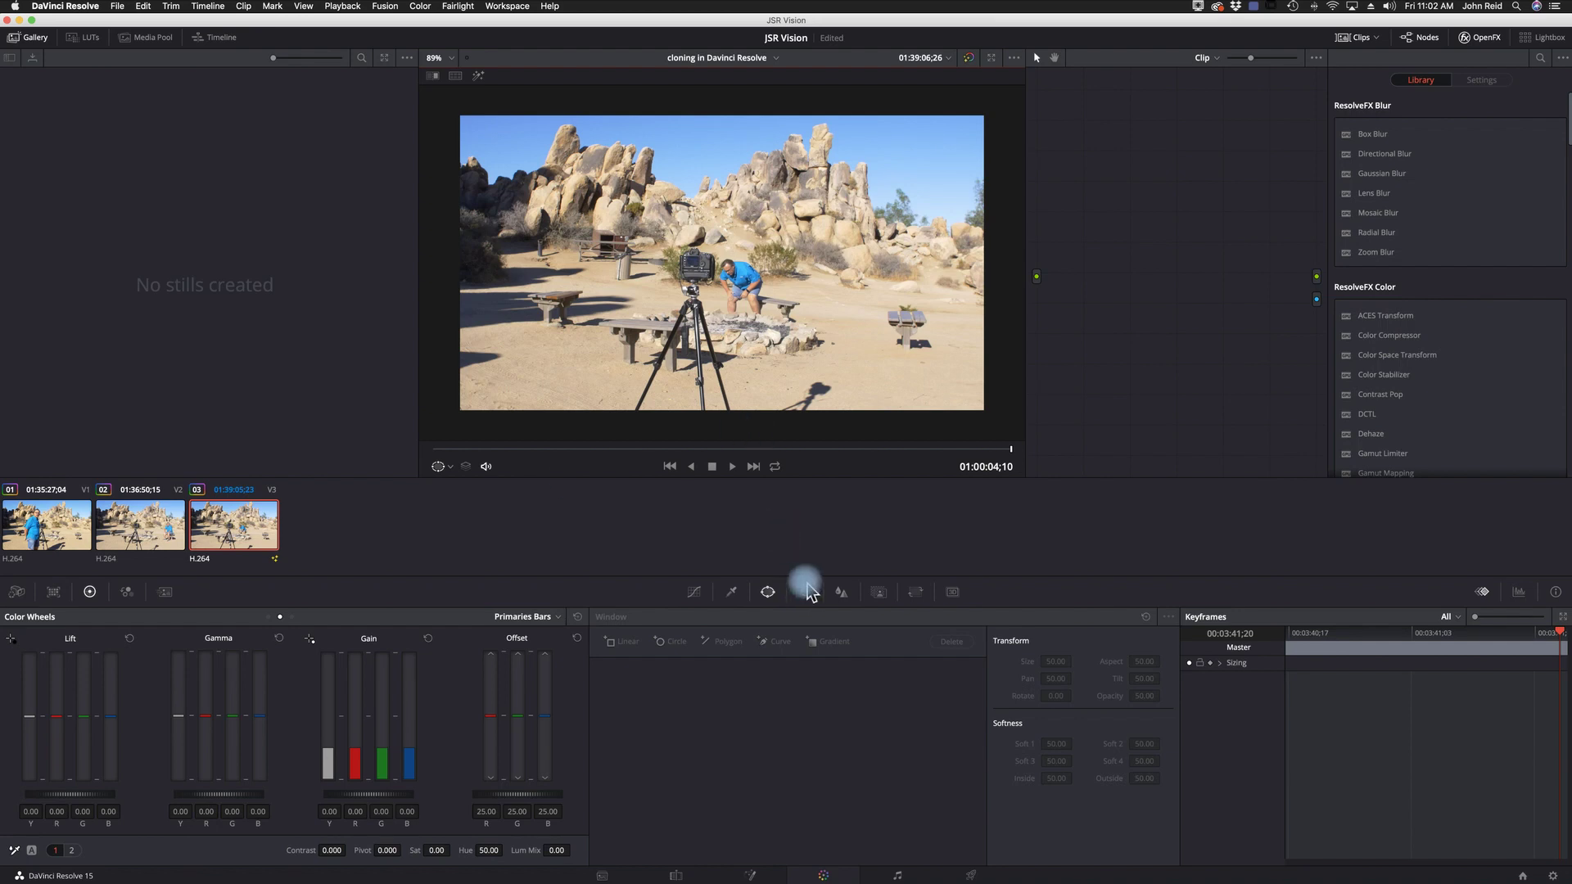
key("alt+s")
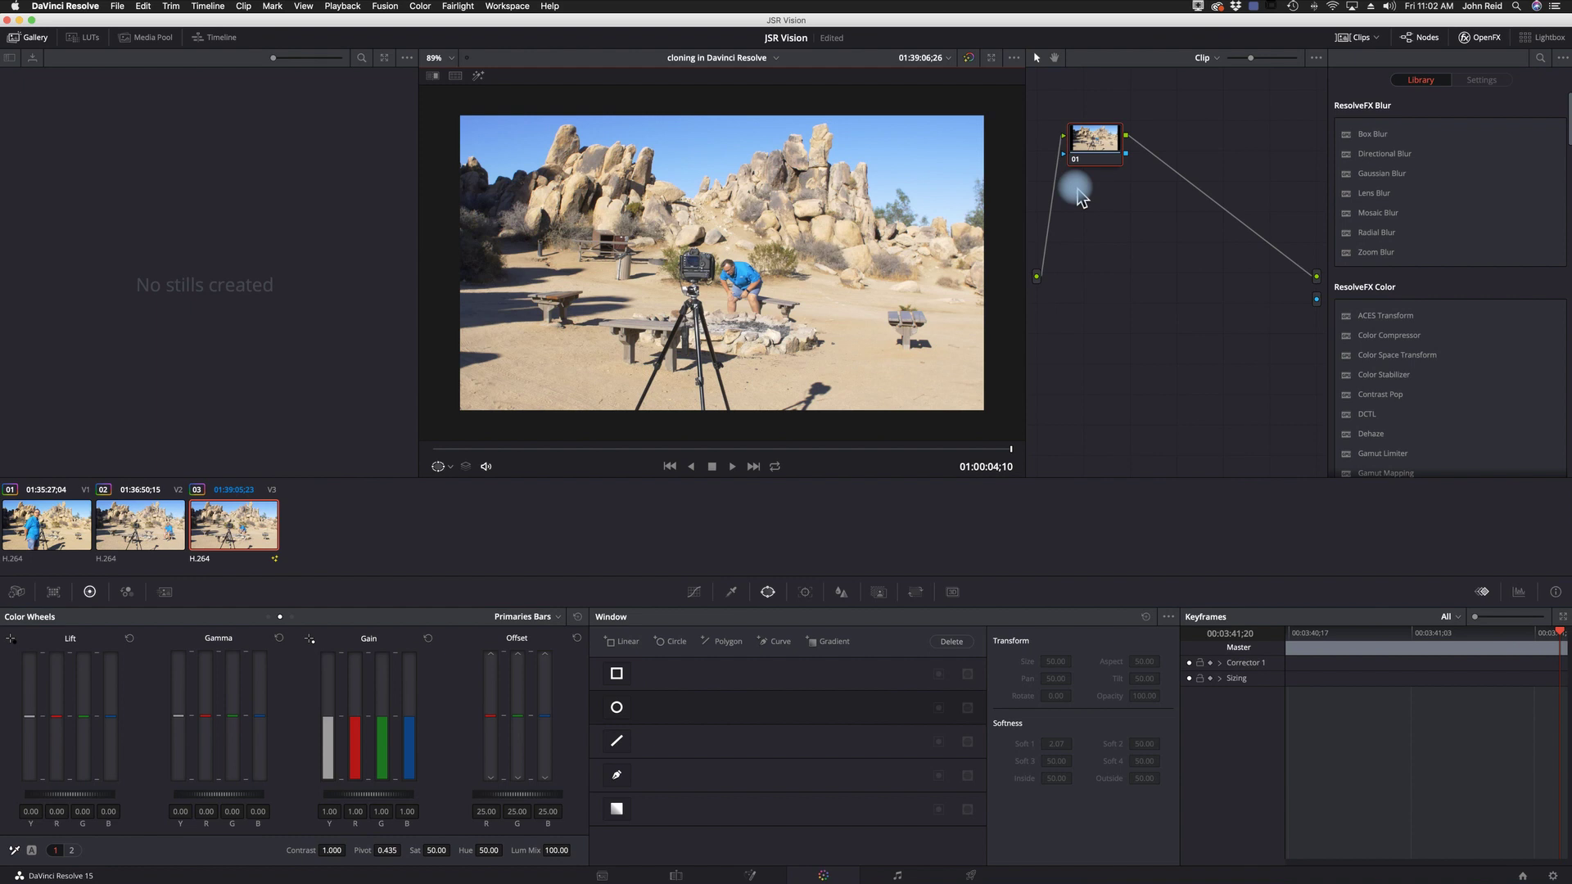
key("alt+s")
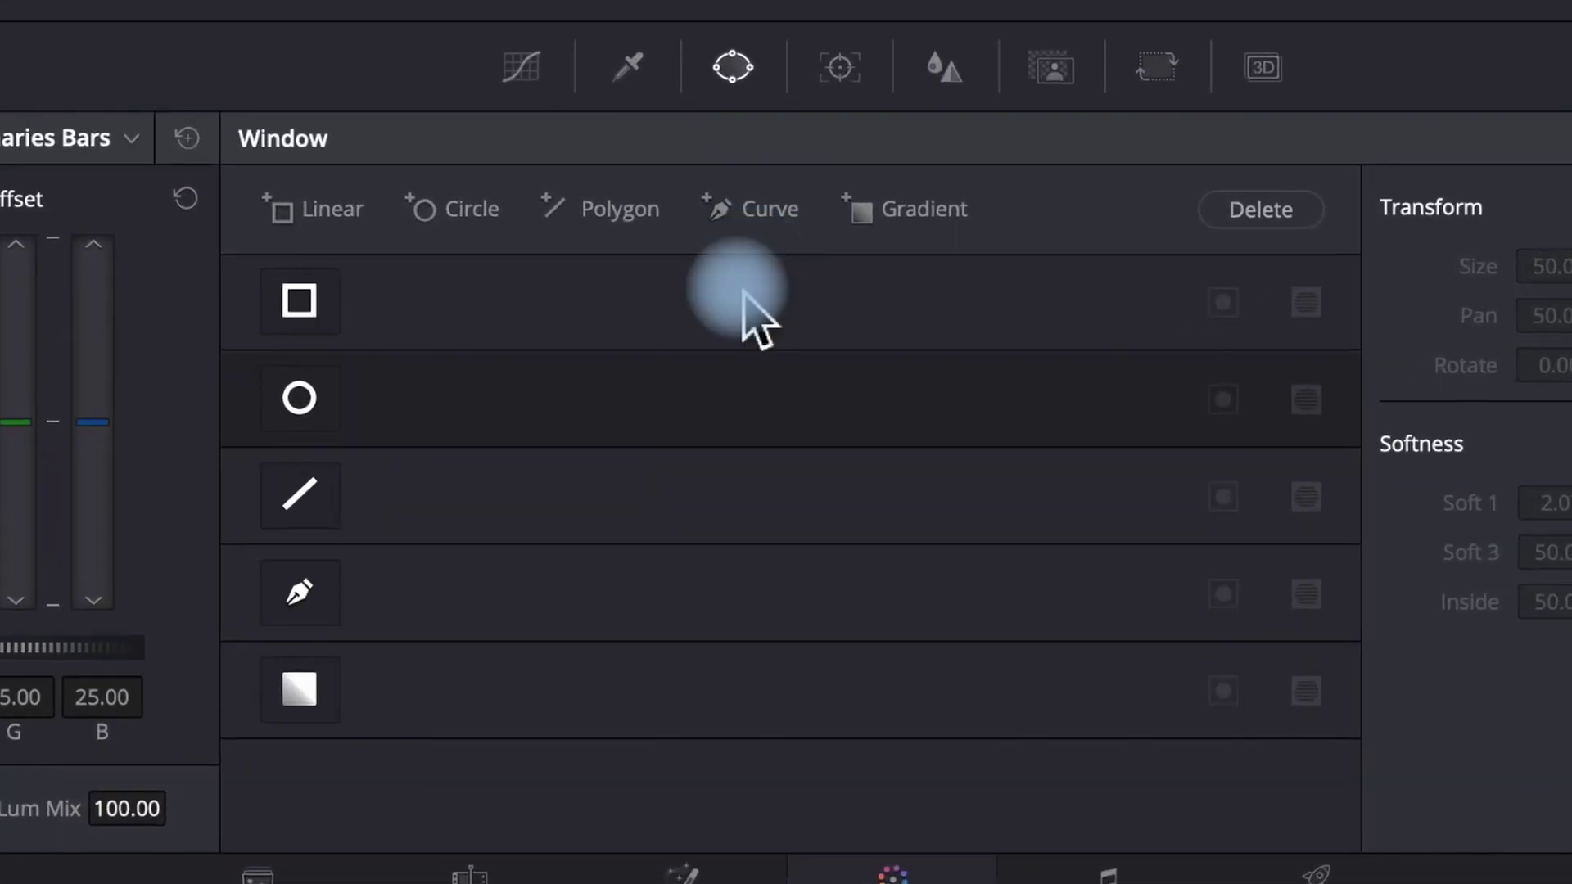
Step: Draw a closed Curve window around the man crouching by the fire ring
left_click(305, 602)
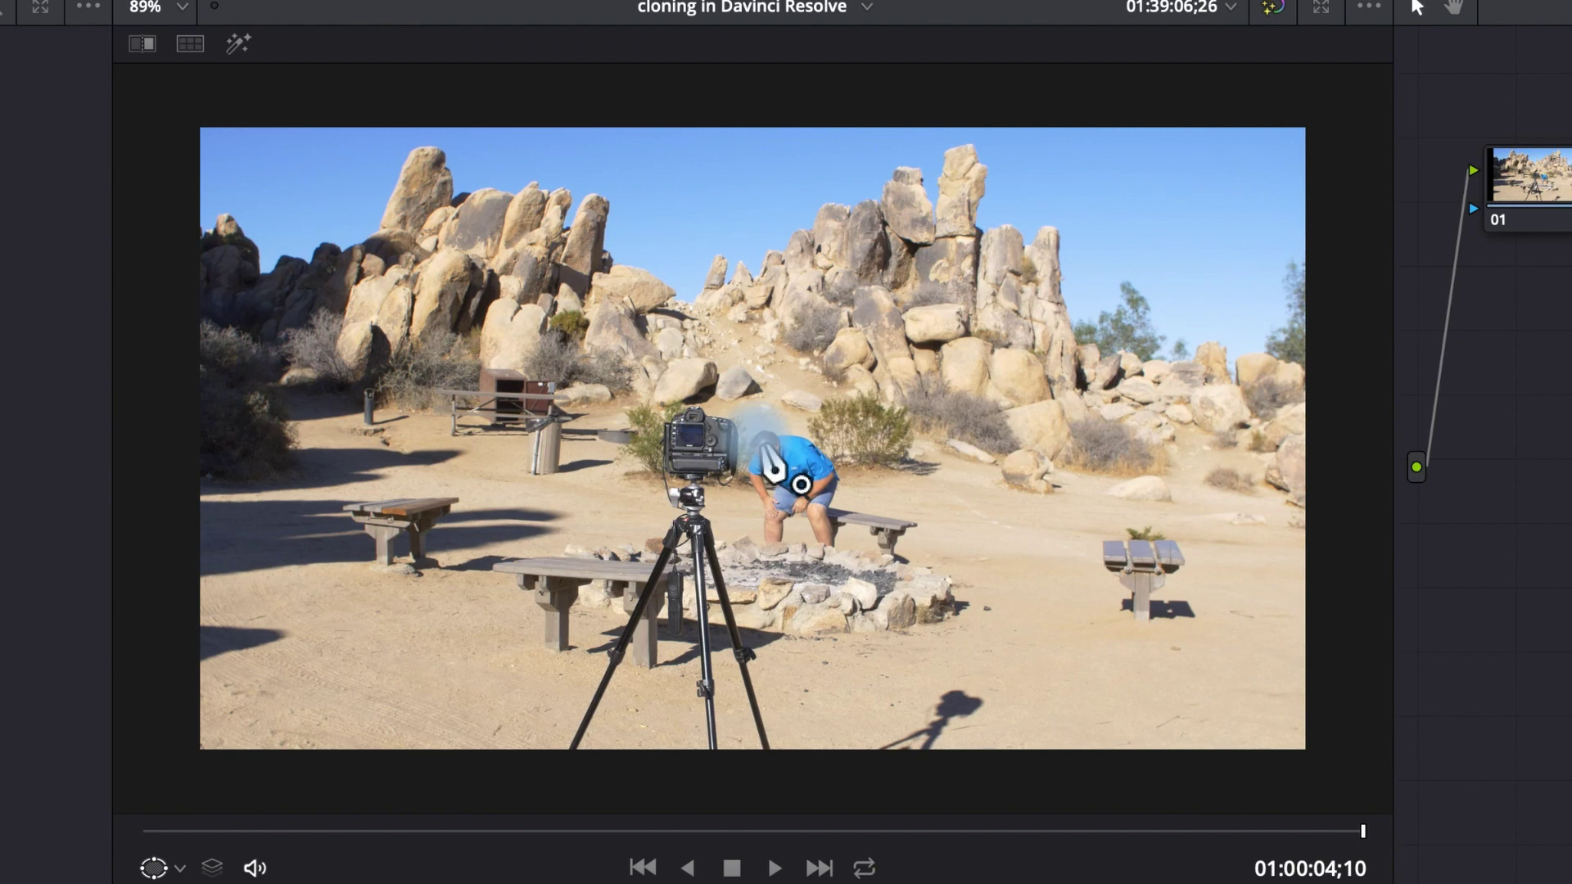
scroll(774, 470, "up", 5)
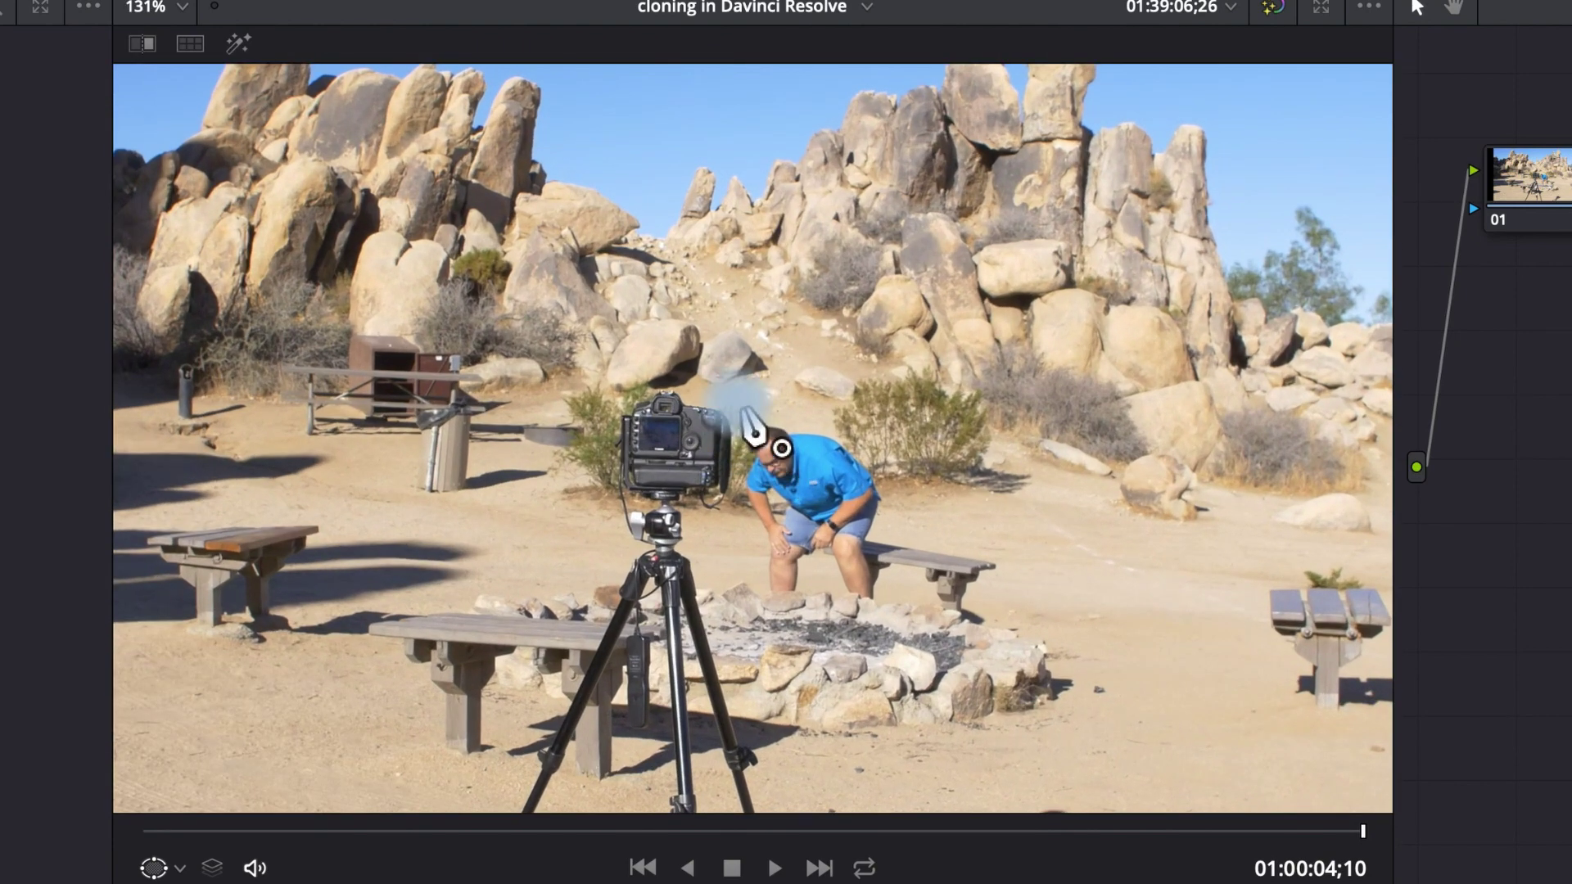
left_click_drag(737, 401, 737, 526)
left_click(737, 620)
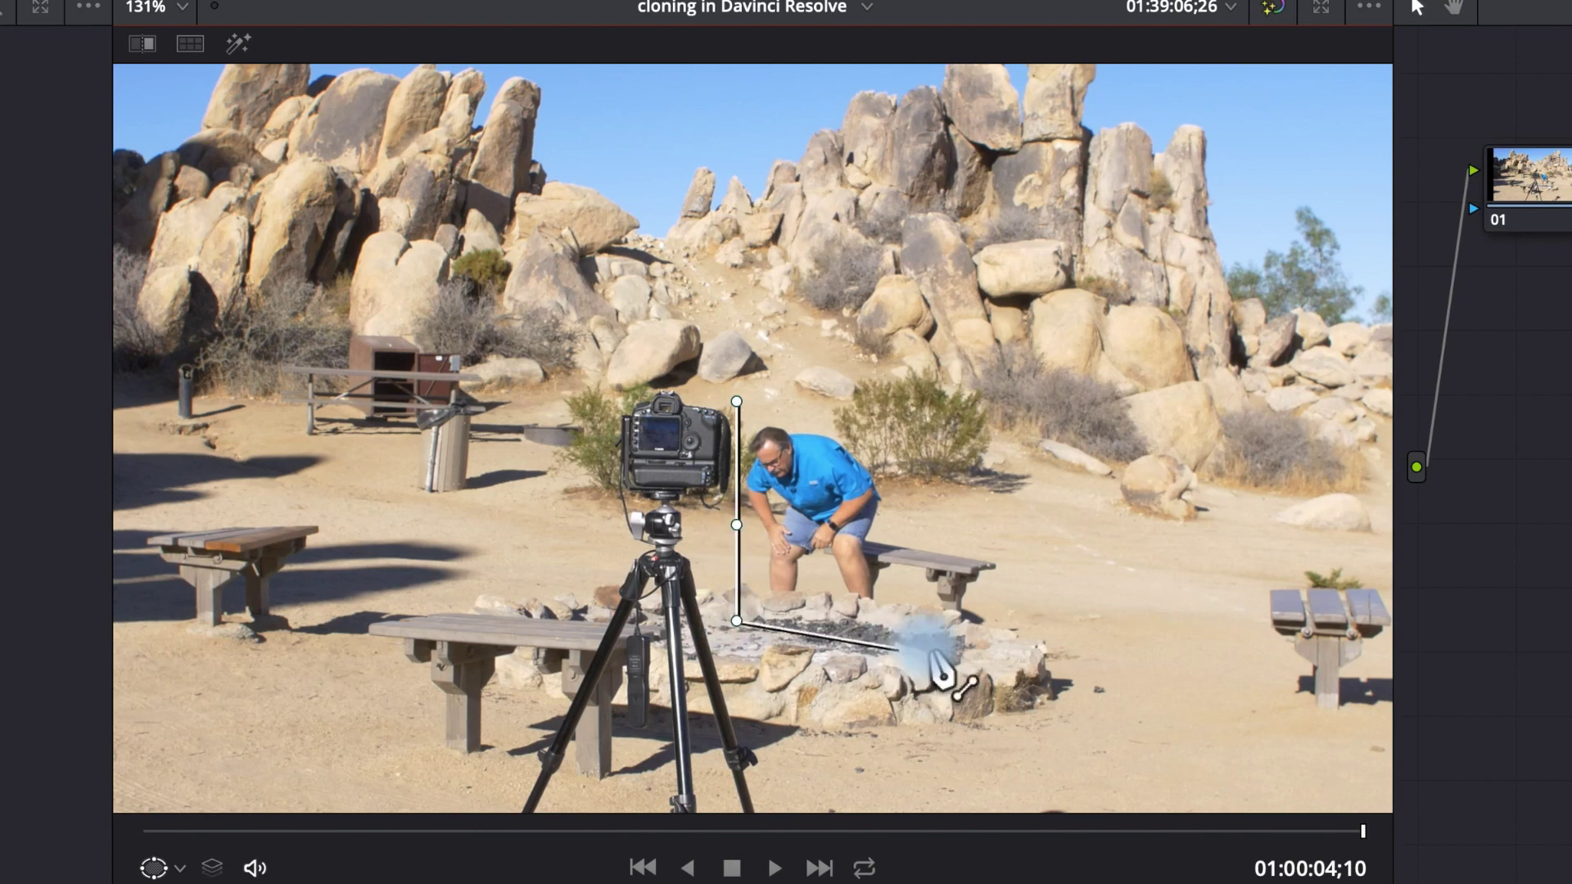
left_click(955, 642)
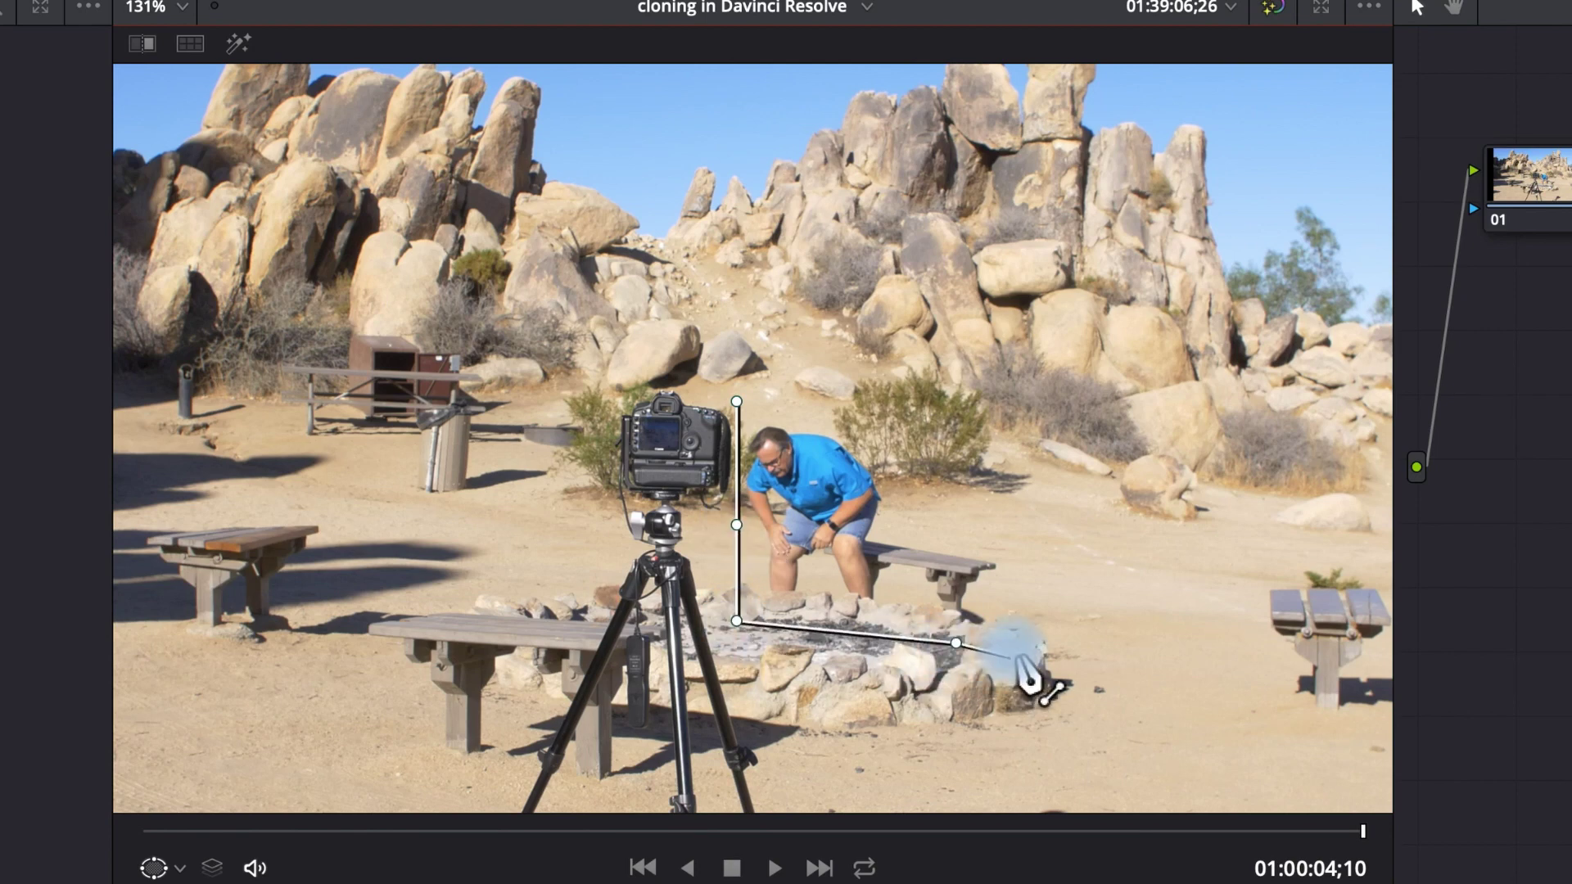
left_click(1013, 640)
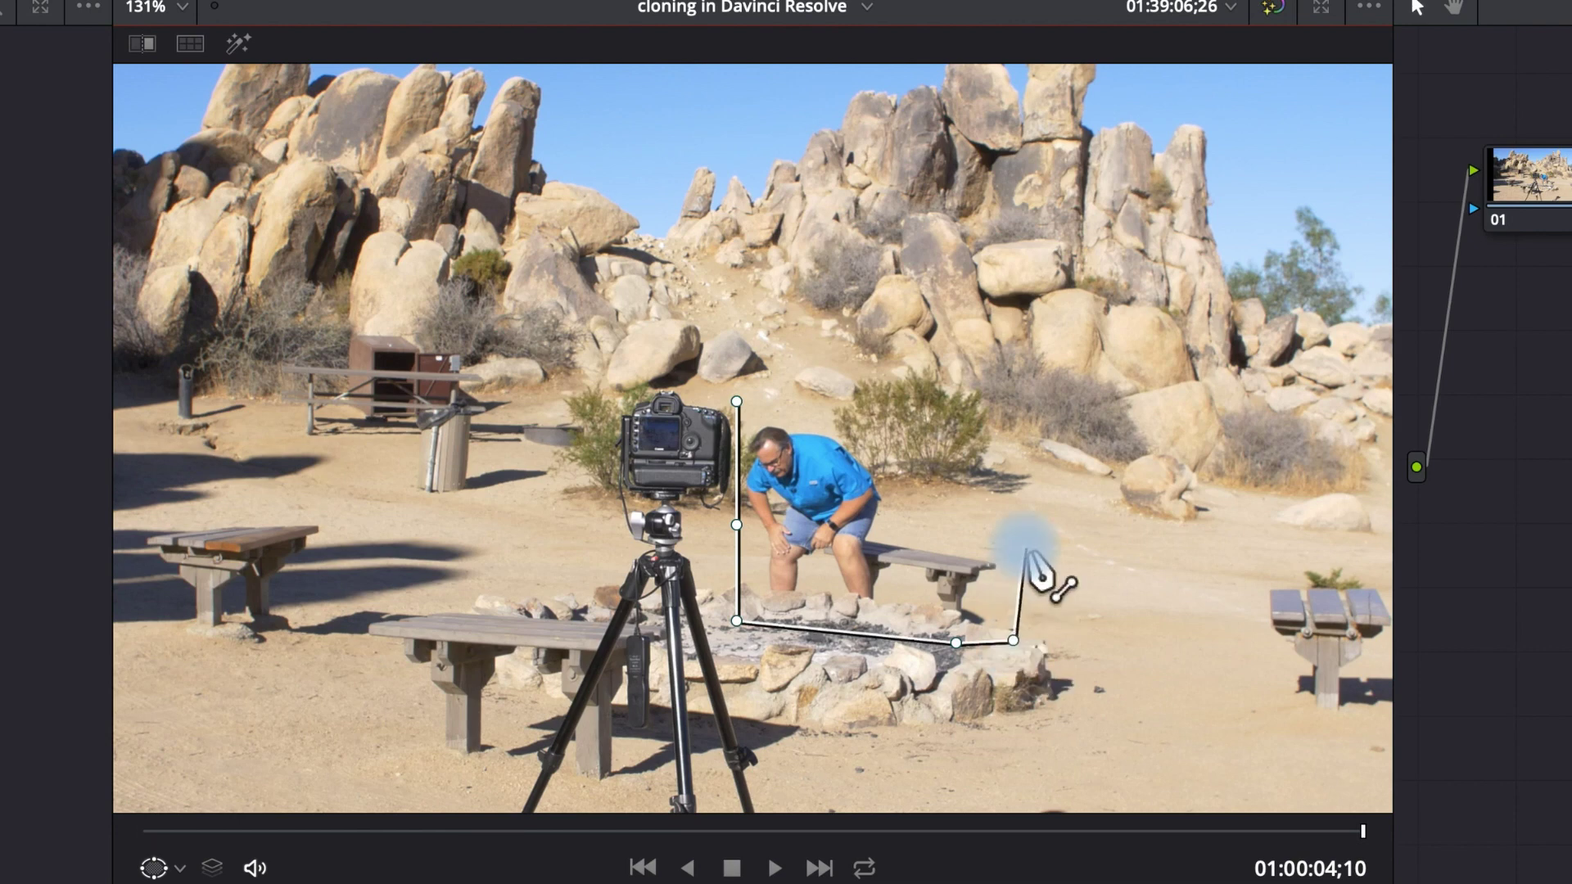
left_click(1023, 545)
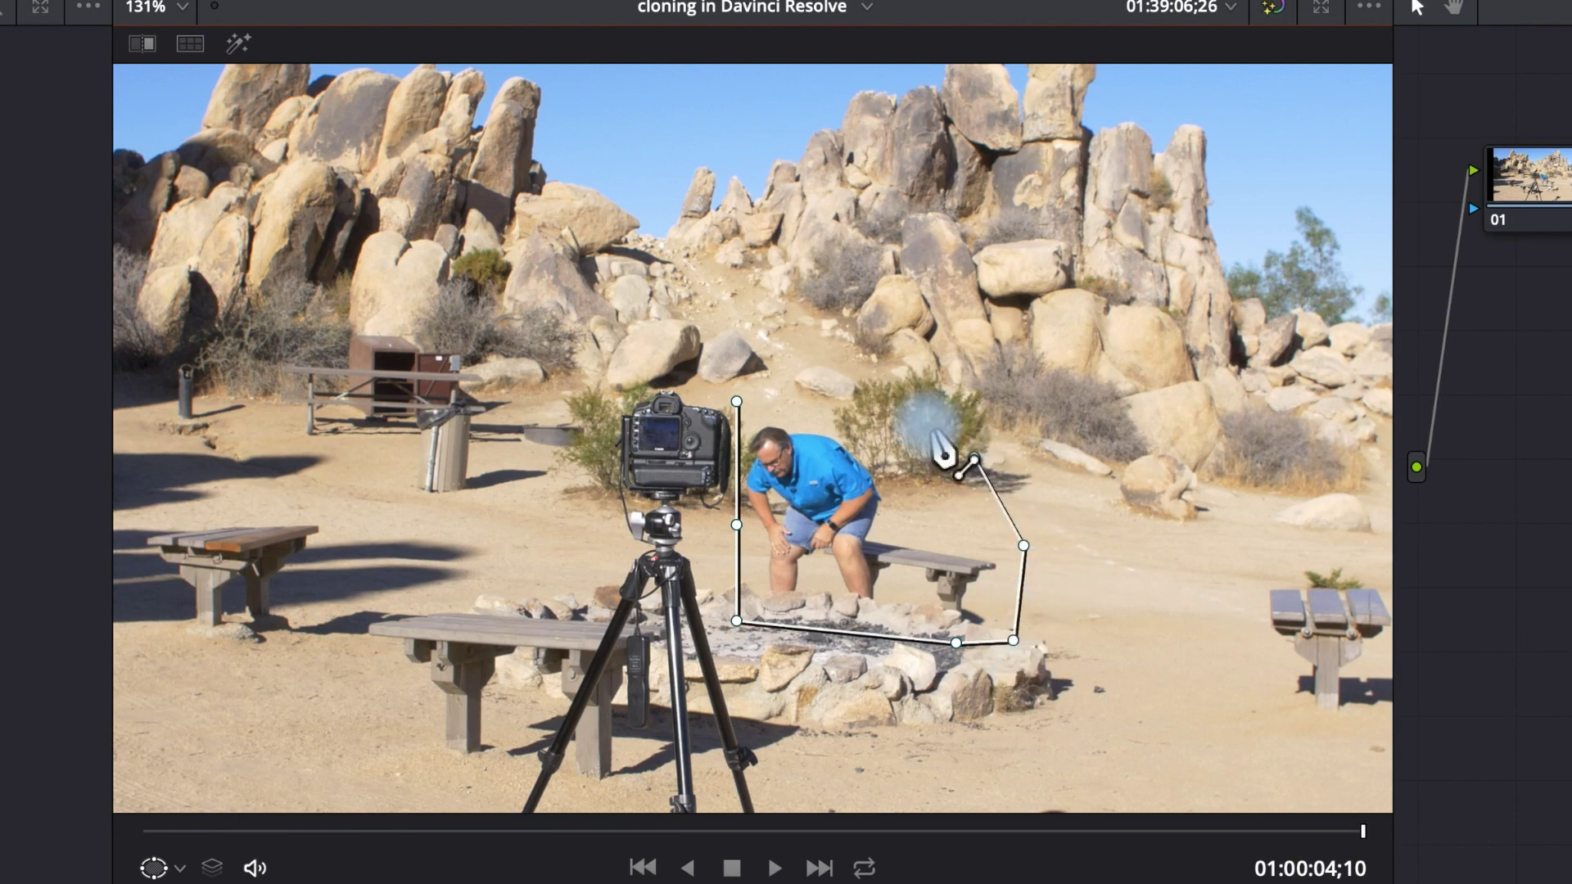
left_click_drag(958, 473, 936, 464)
left_click(901, 410)
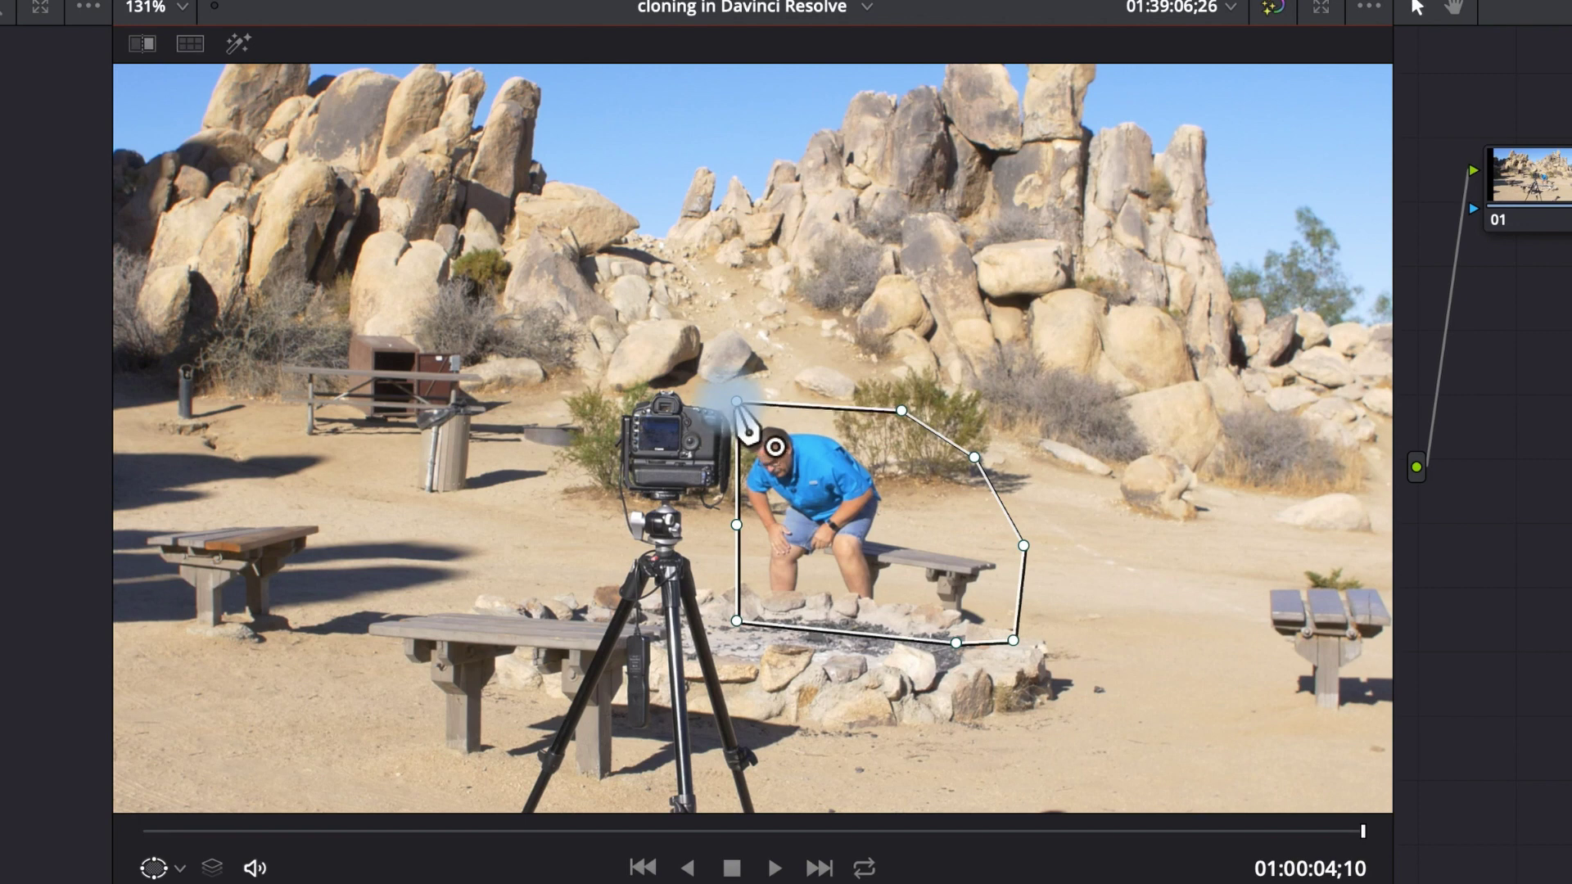
left_click(736, 401)
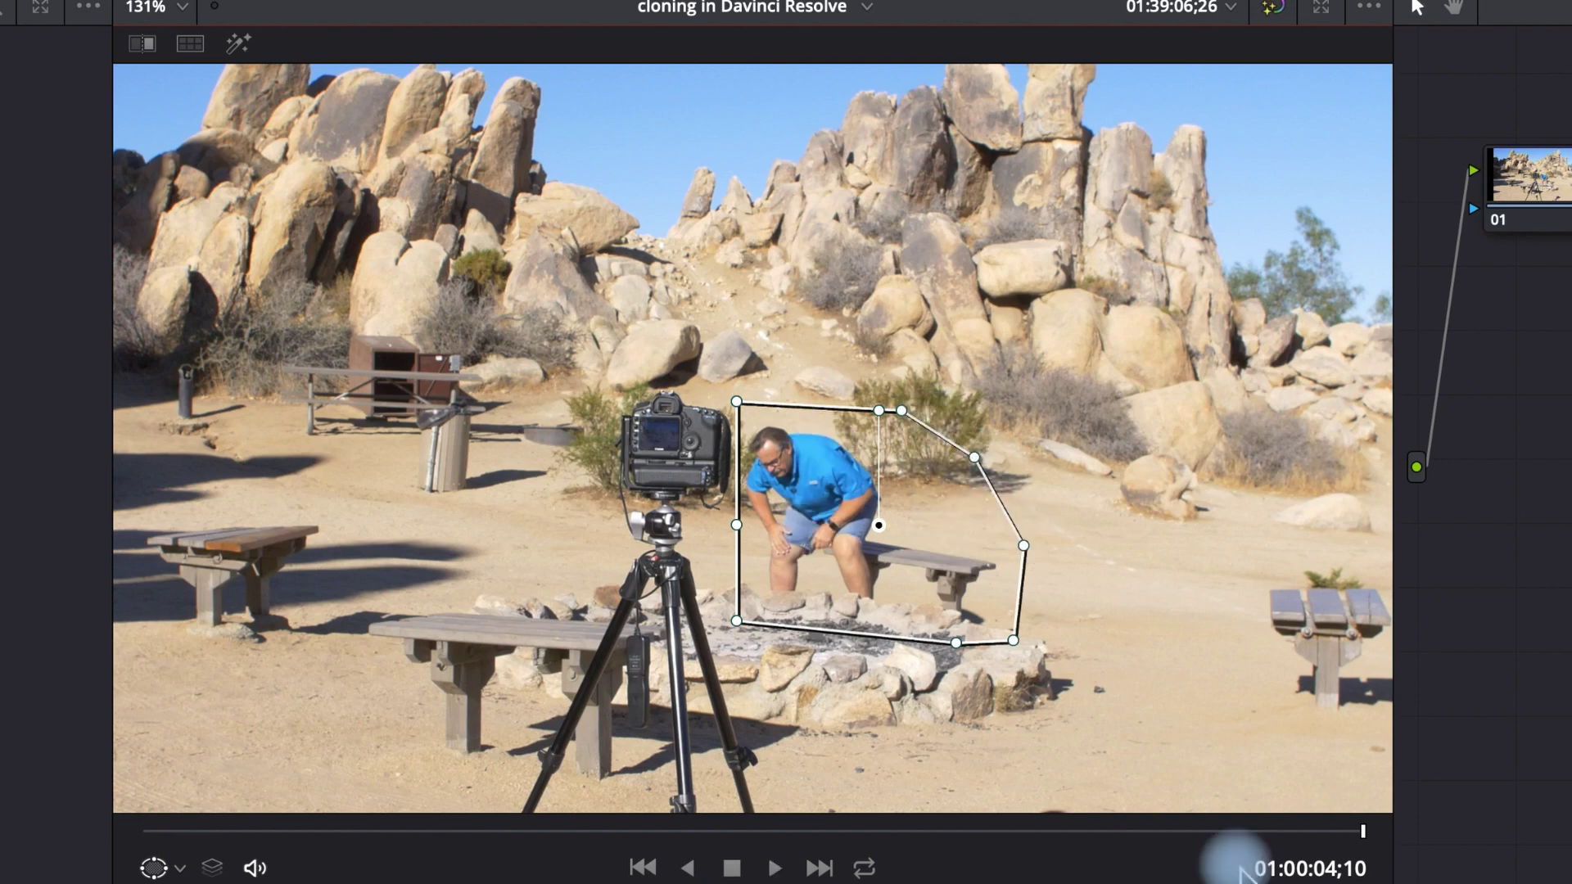
Step: Scrub back through the clip and adjust the curve's top and right-side points to follow his movement
left_click_drag(1362, 839, 1060, 835)
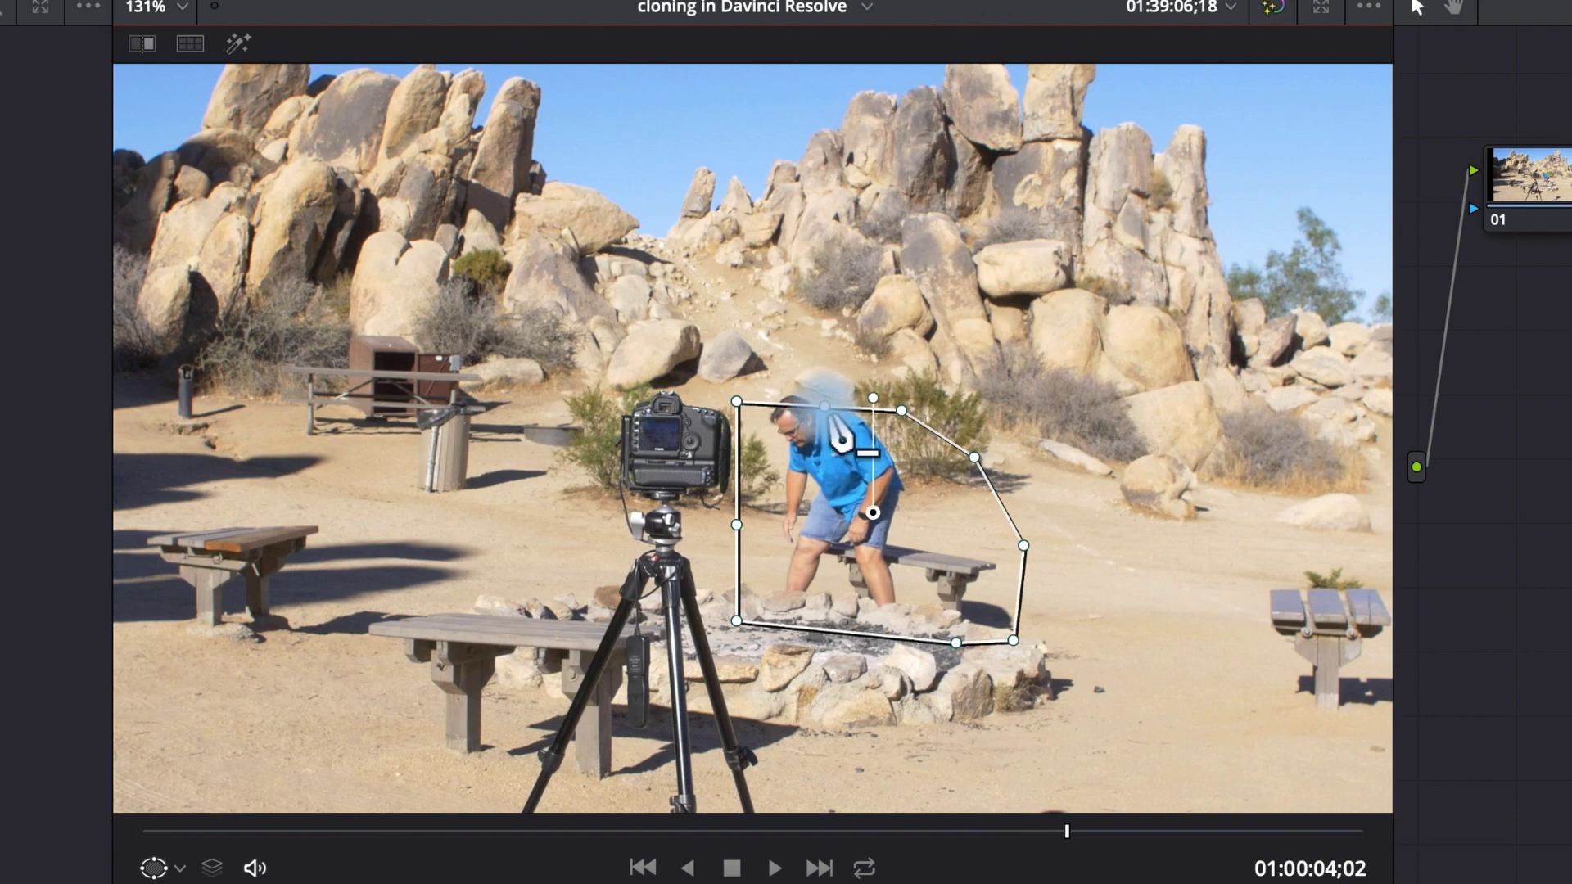
left_click_drag(819, 404, 802, 381)
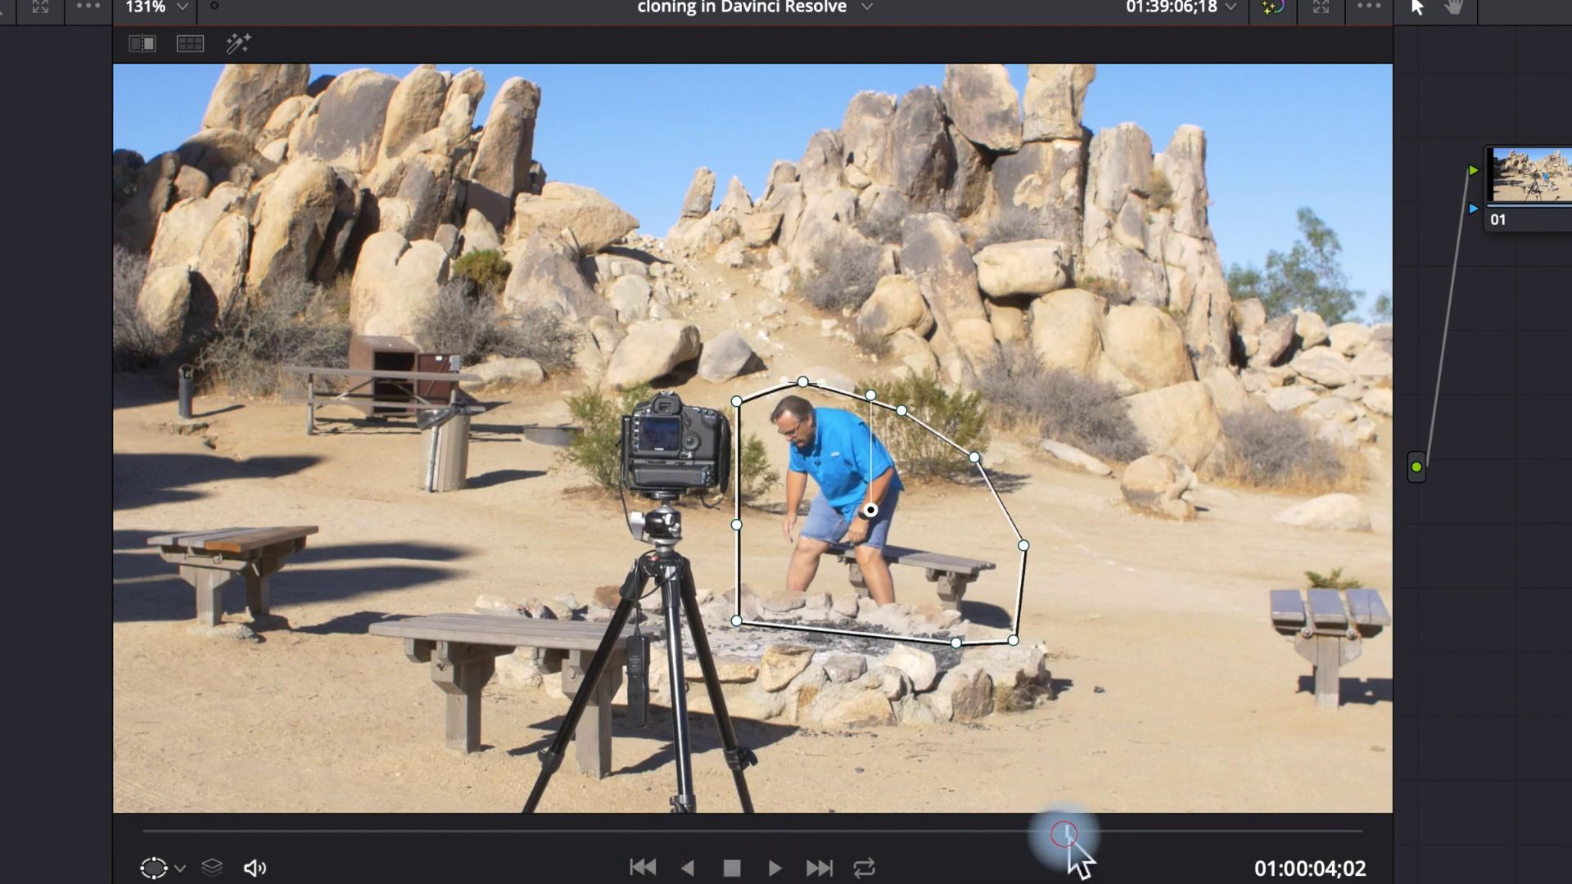
left_click_drag(1064, 833, 7, 835)
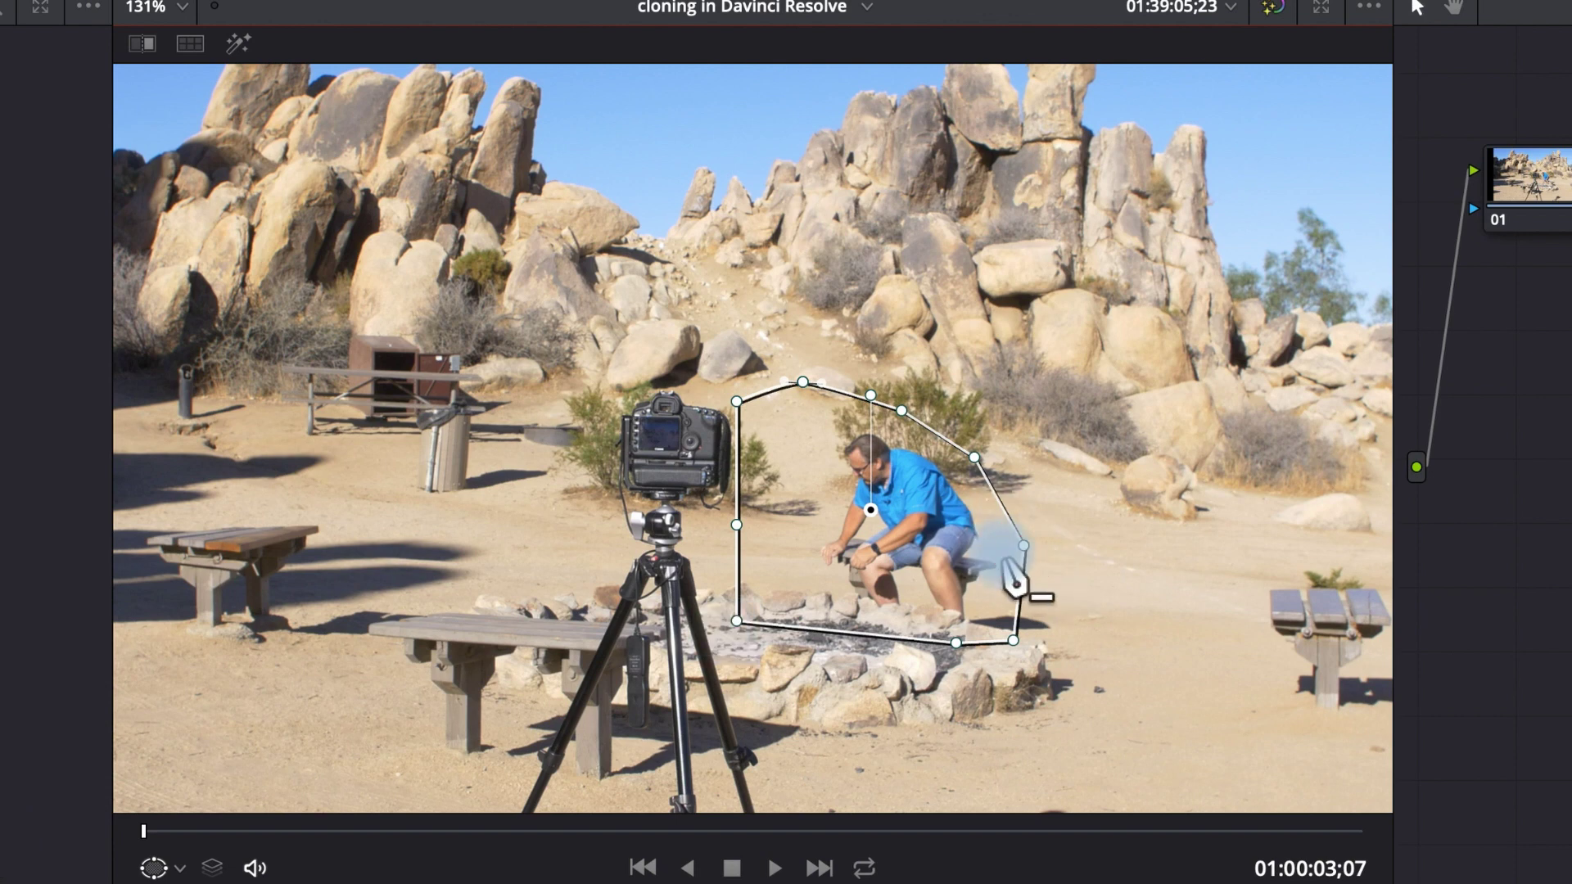
left_click_drag(1023, 546, 997, 552)
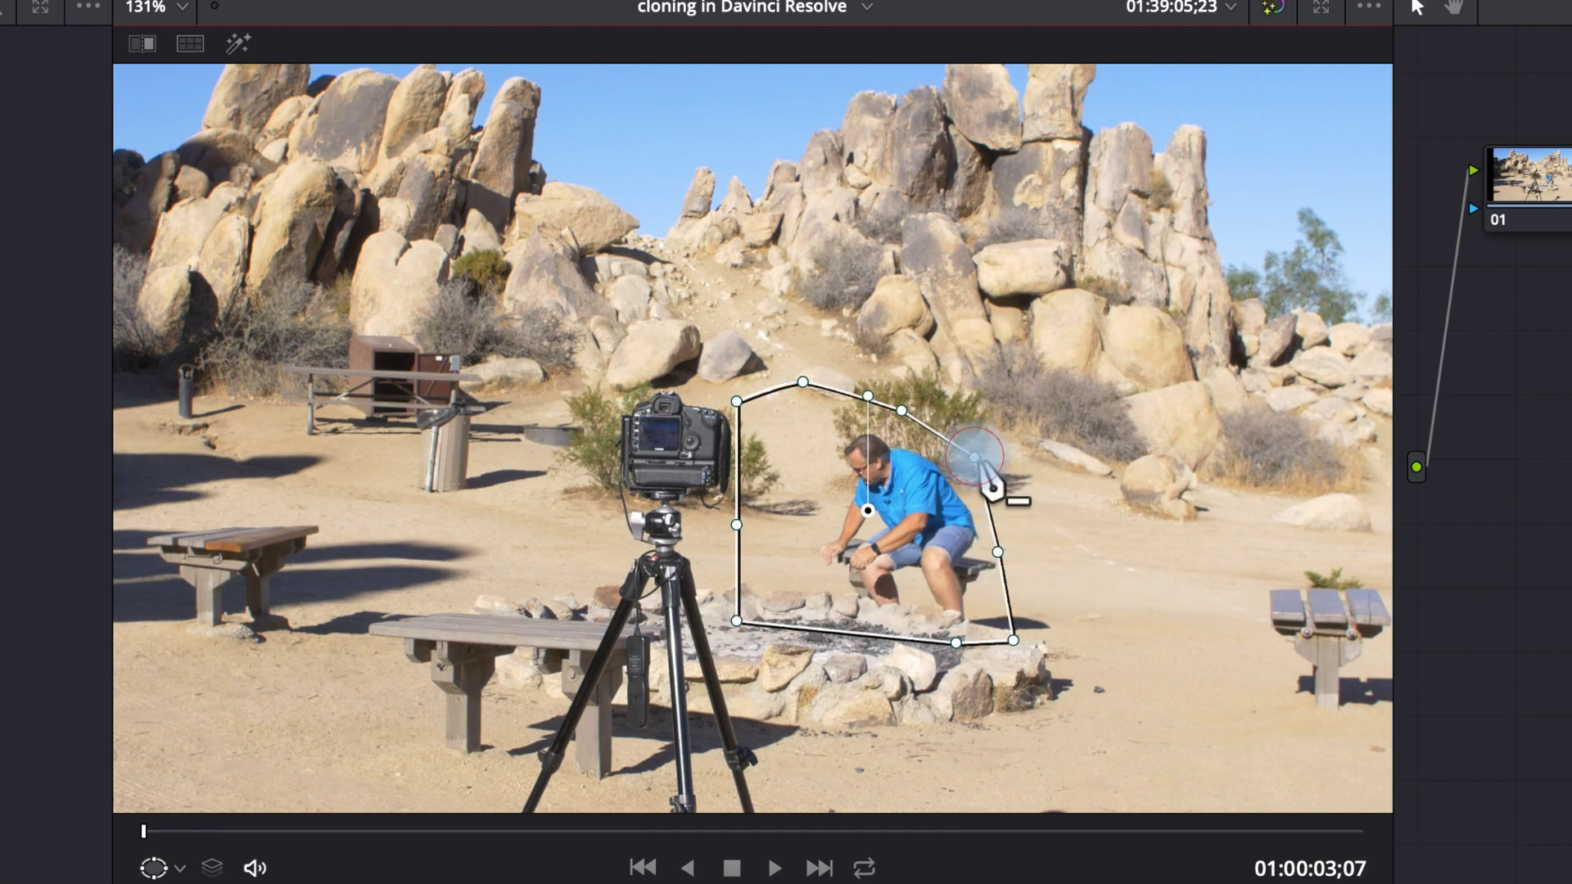
left_click_drag(974, 457, 971, 459)
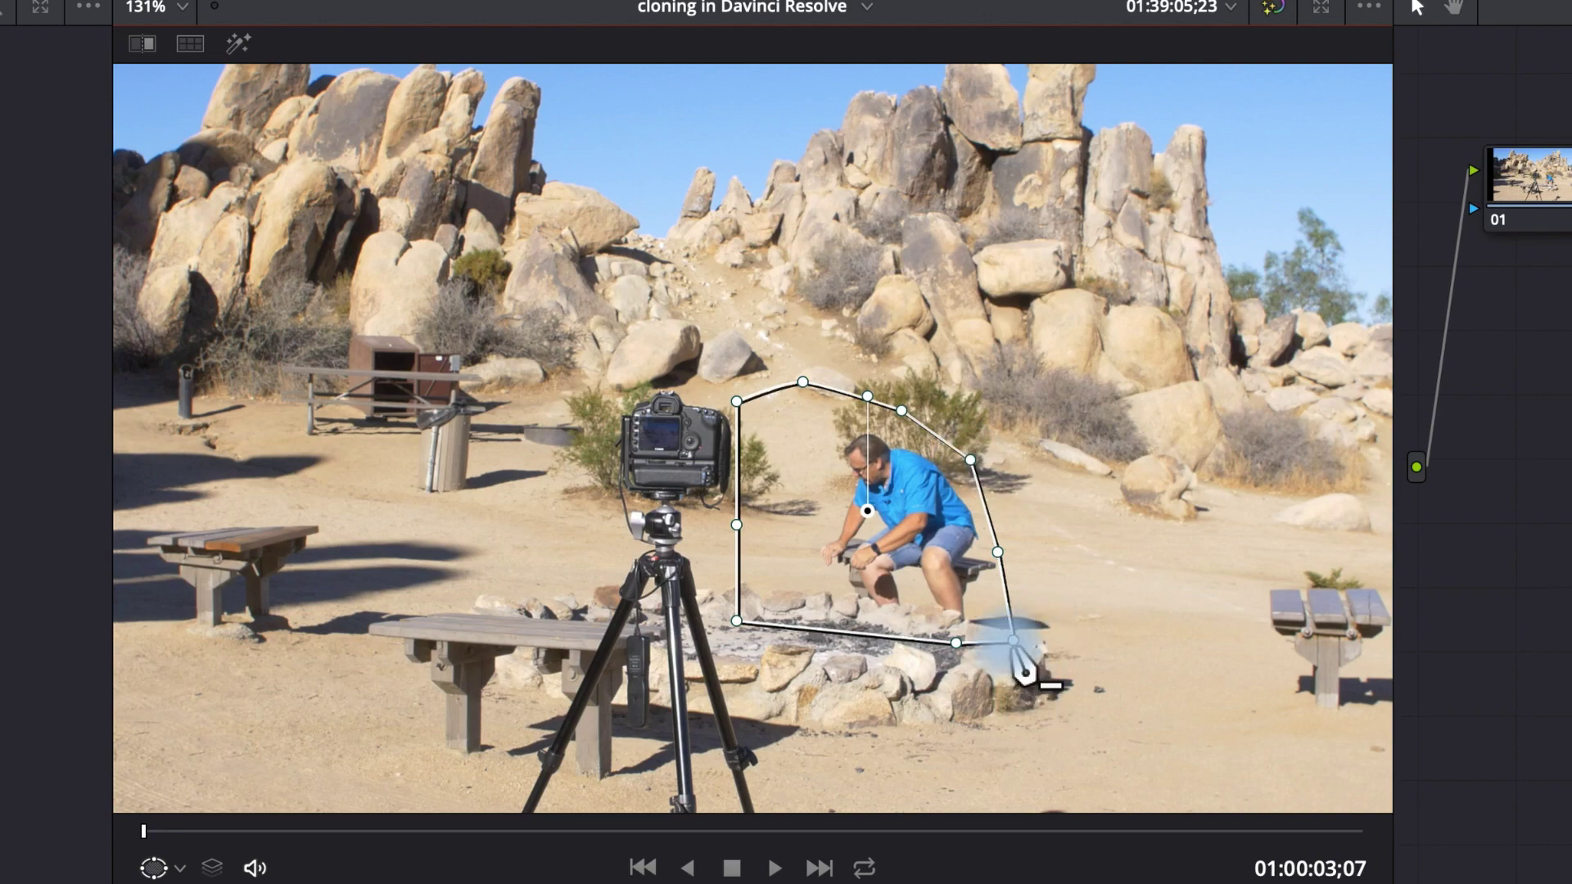
left_click_drag(1014, 640, 987, 633)
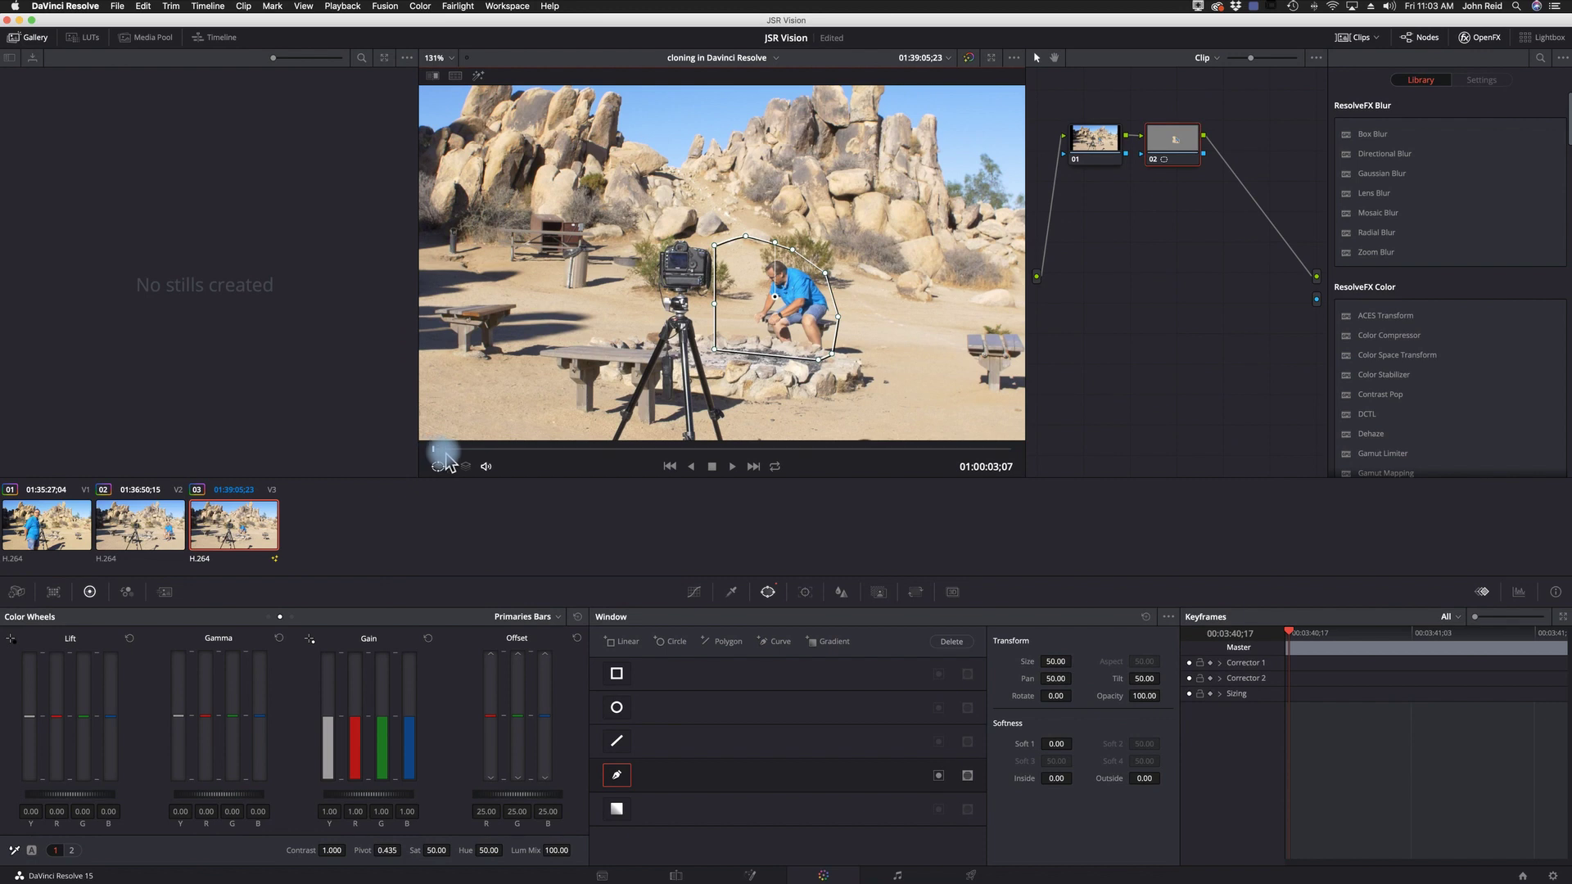
Step: Scrub to the clip's end and wire node 02's key output to the alpha output
left_click_drag(446, 462, 799, 467)
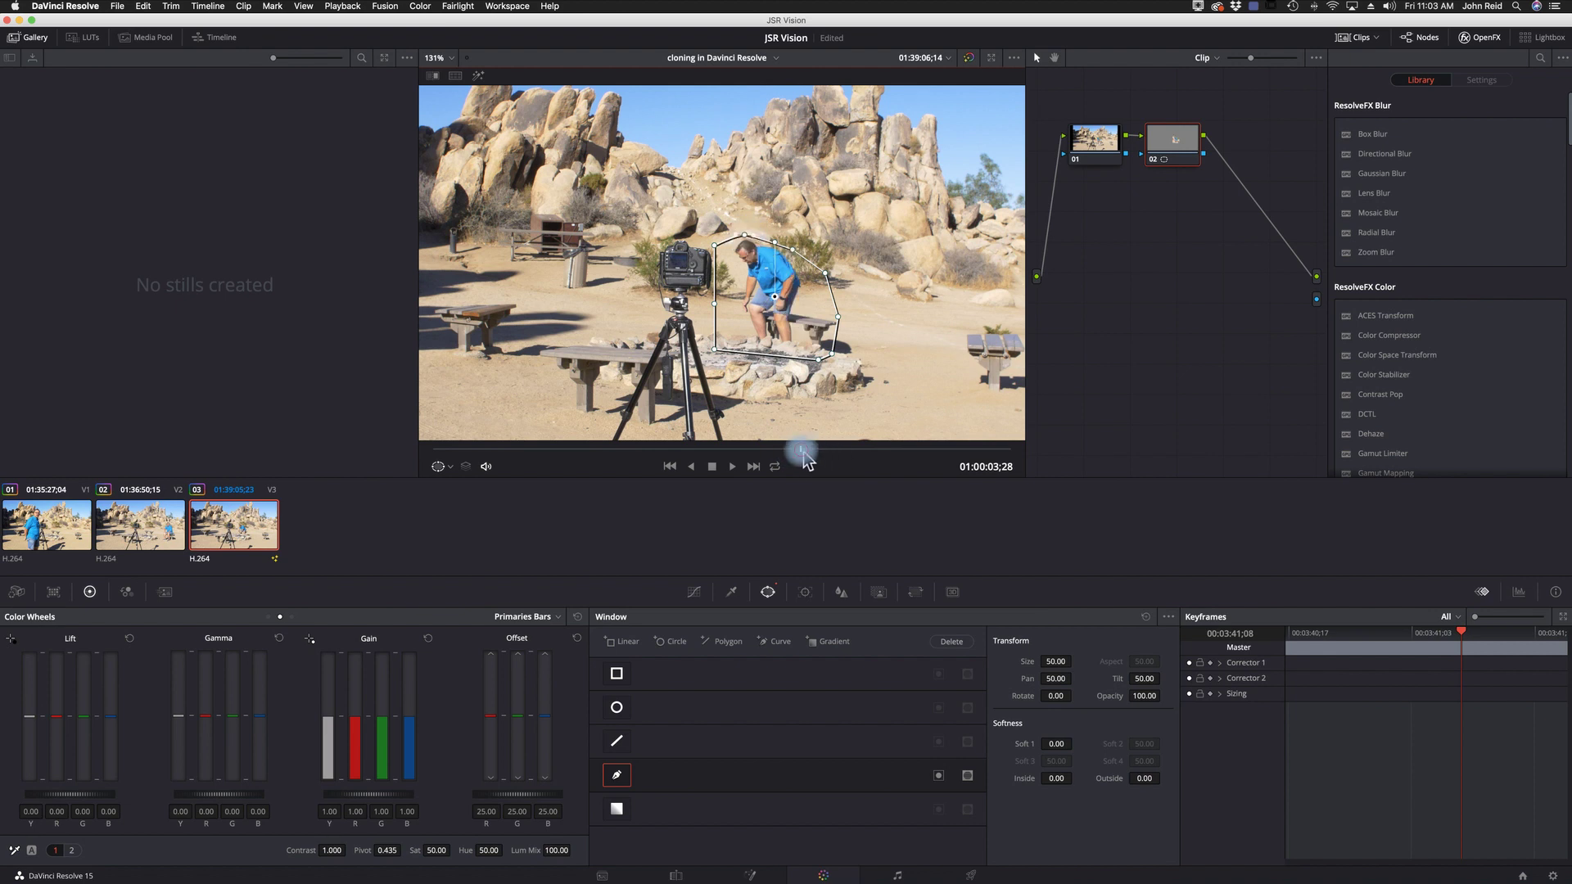
left_click_drag(875, 459, 1021, 460)
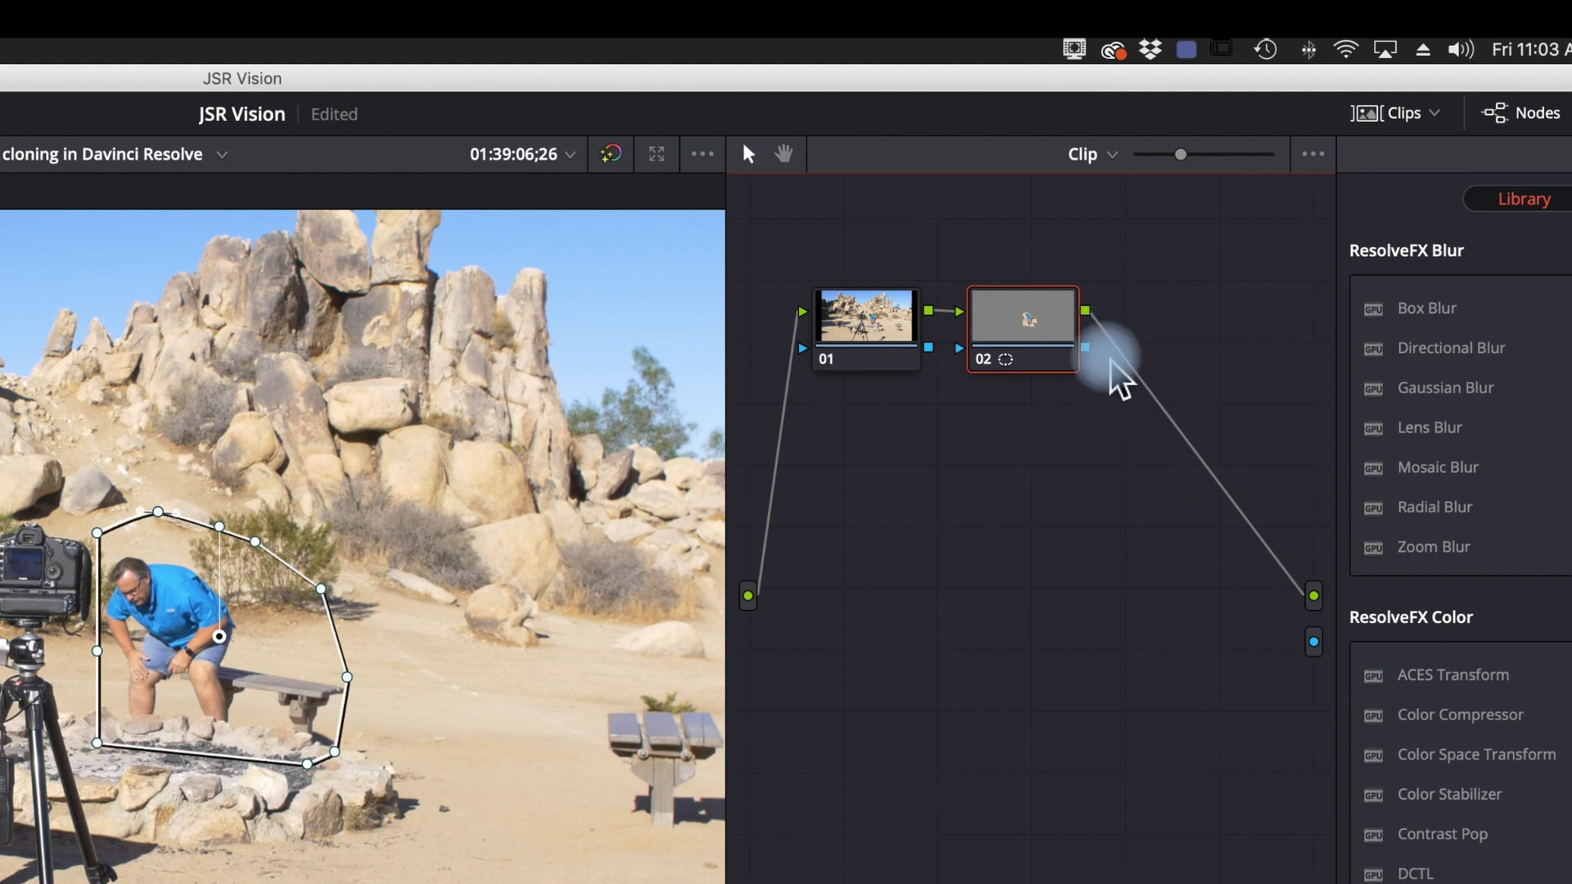
left_click(1096, 394)
left_click_drag(1096, 393, 1239, 491)
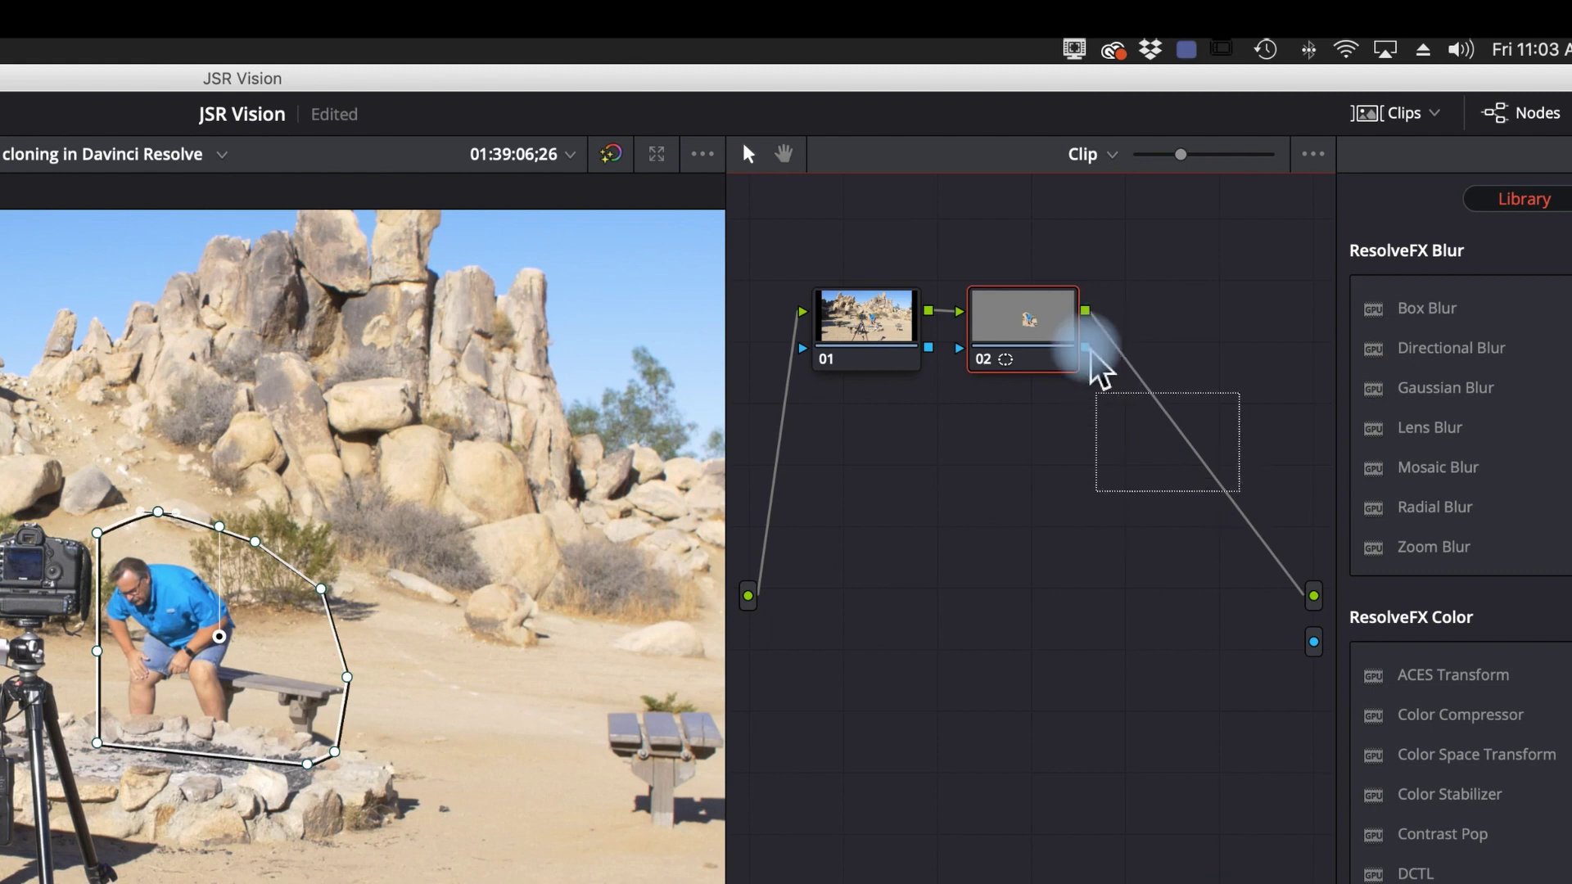
mouse_move(1090, 366)
left_mouse_down()
mouse_move(1323, 667)
mouse_move(1314, 643)
left_mouse_up()
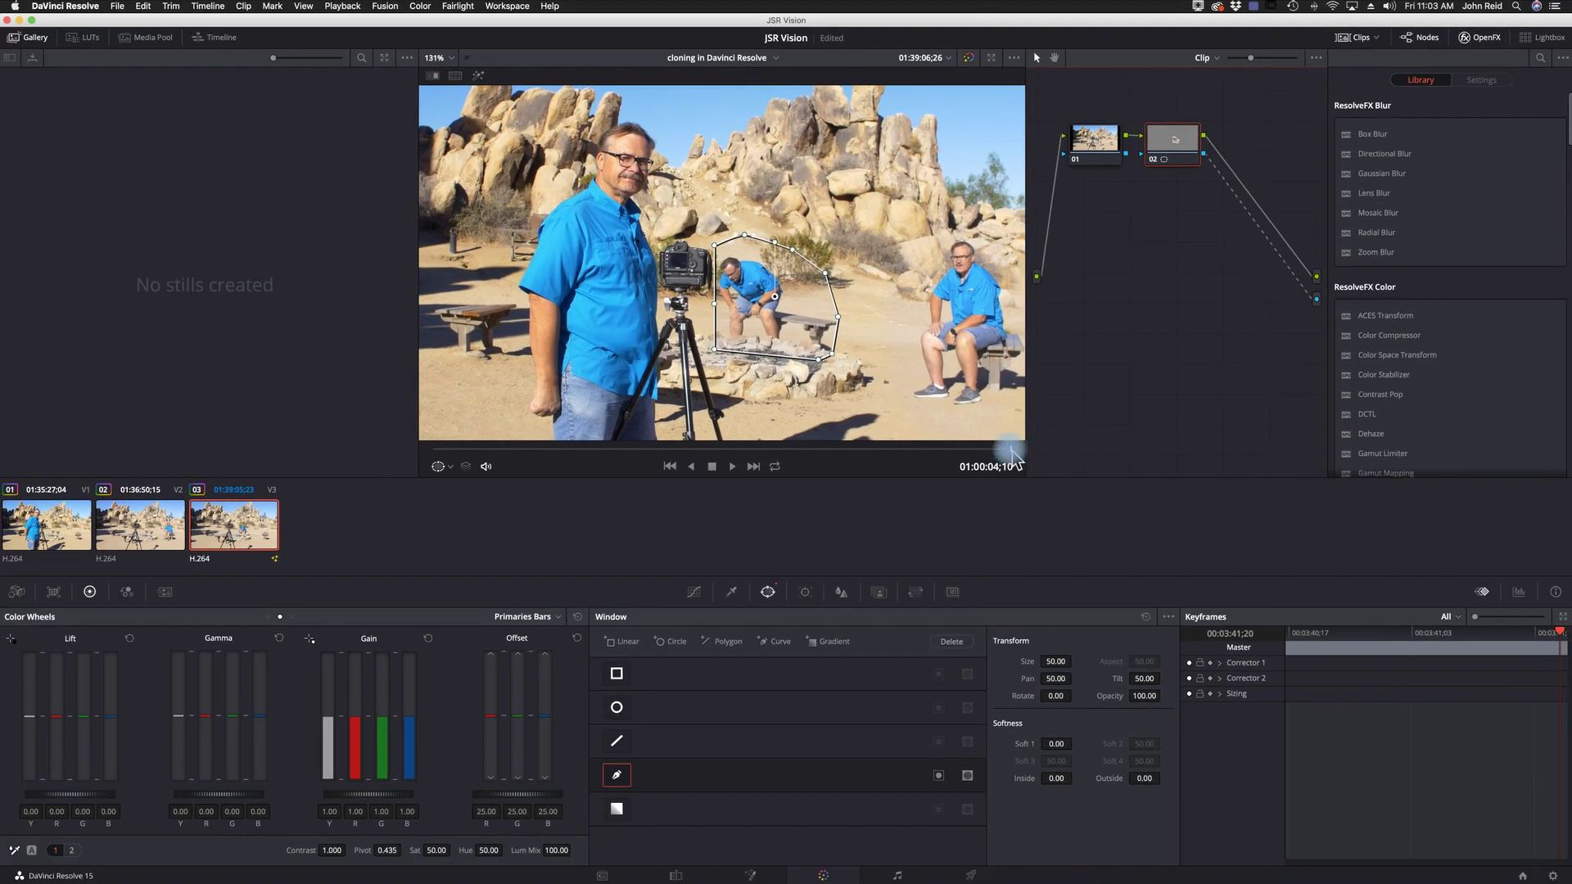
mouse_move(1013, 455)
left_mouse_down()
mouse_move(340, 431)
mouse_move(1006, 456)
left_mouse_up()
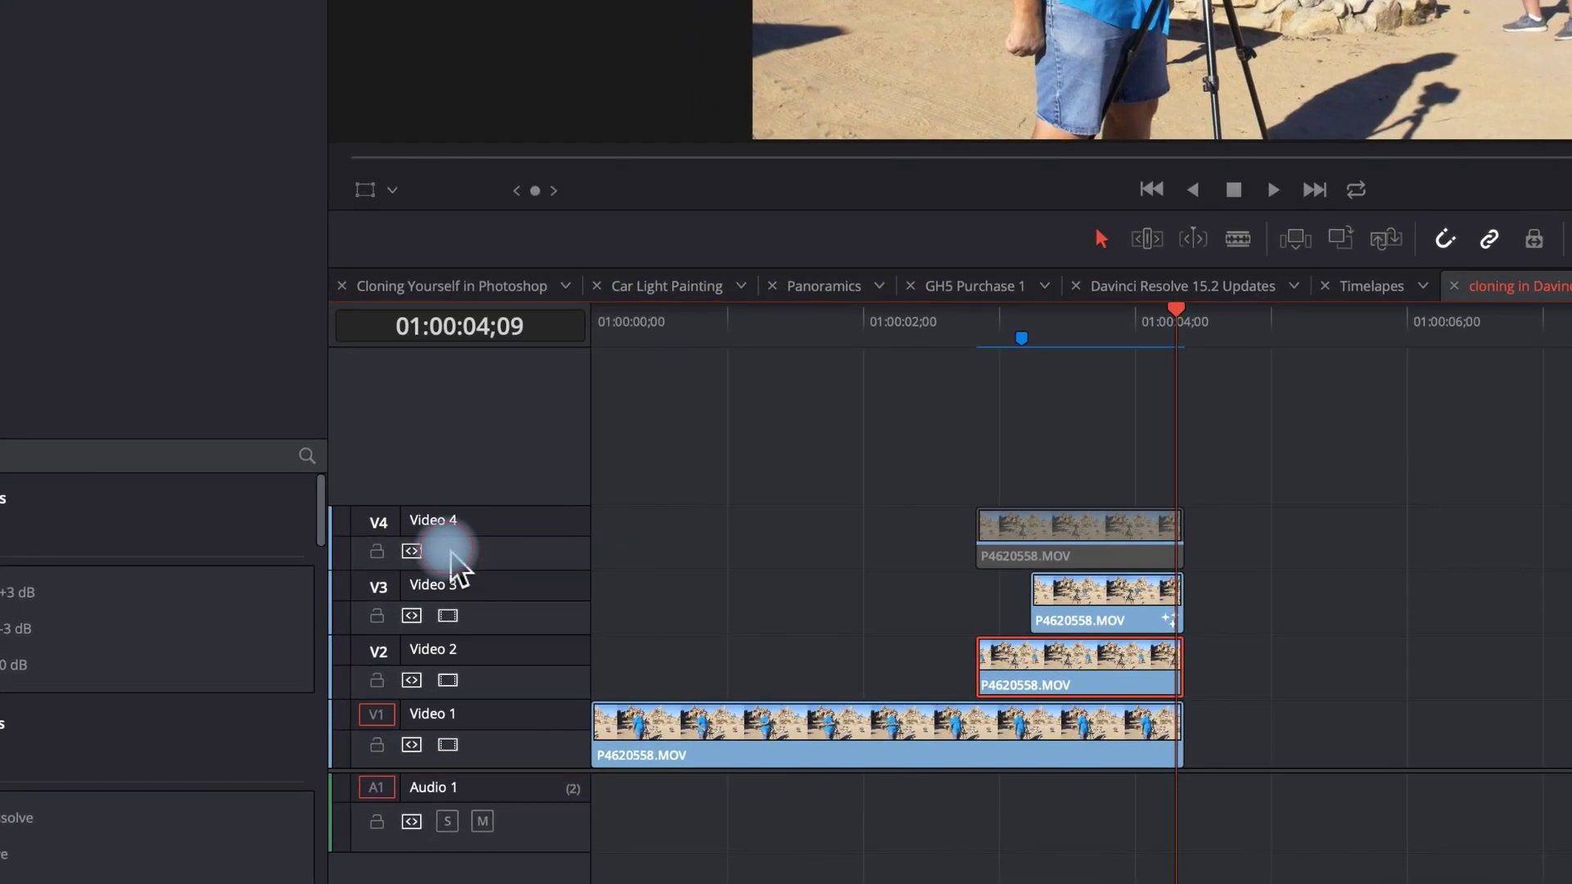
Step: Enable Video 4 and open its clip of the man walking by the rocks for grading
left_click(449, 551)
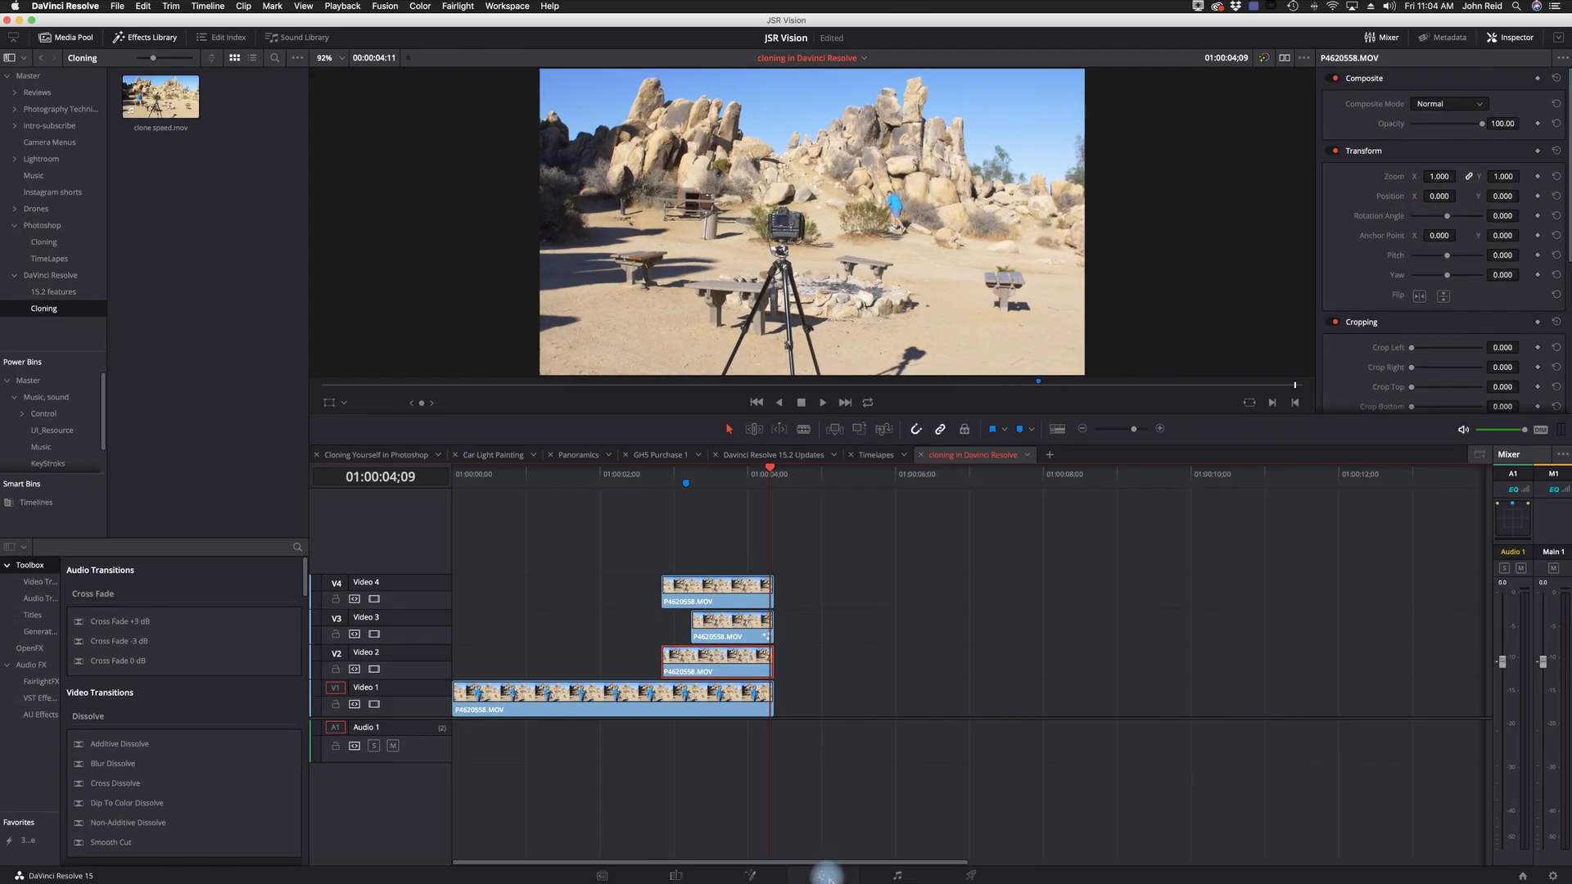
left_click(824, 875)
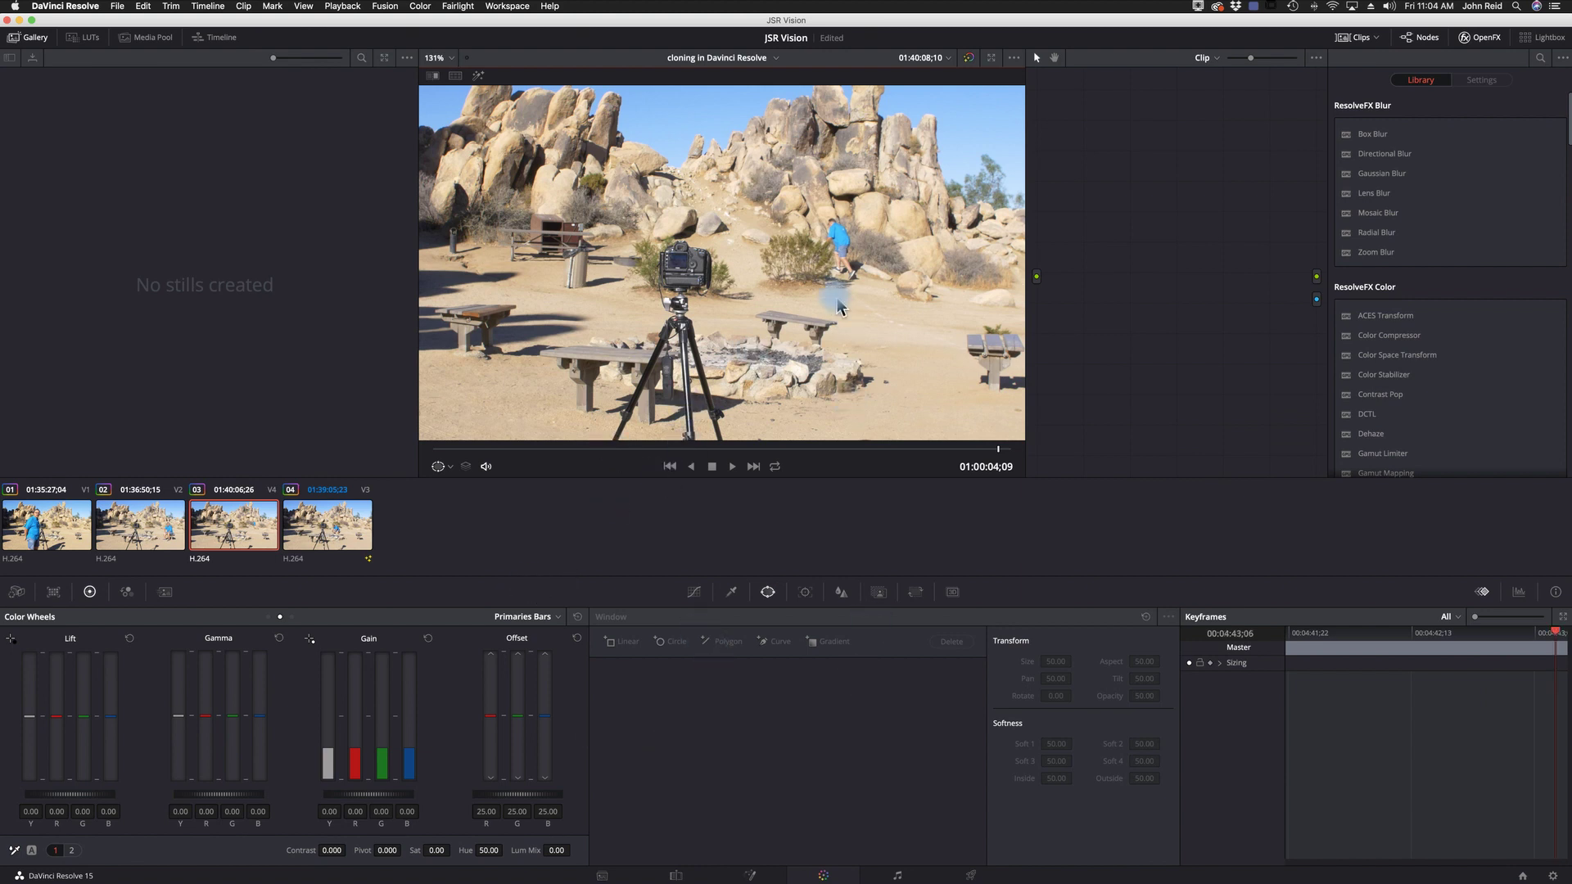
Step: Add two serial corrector nodes to clip 03 with Option+S
key("alt+s")
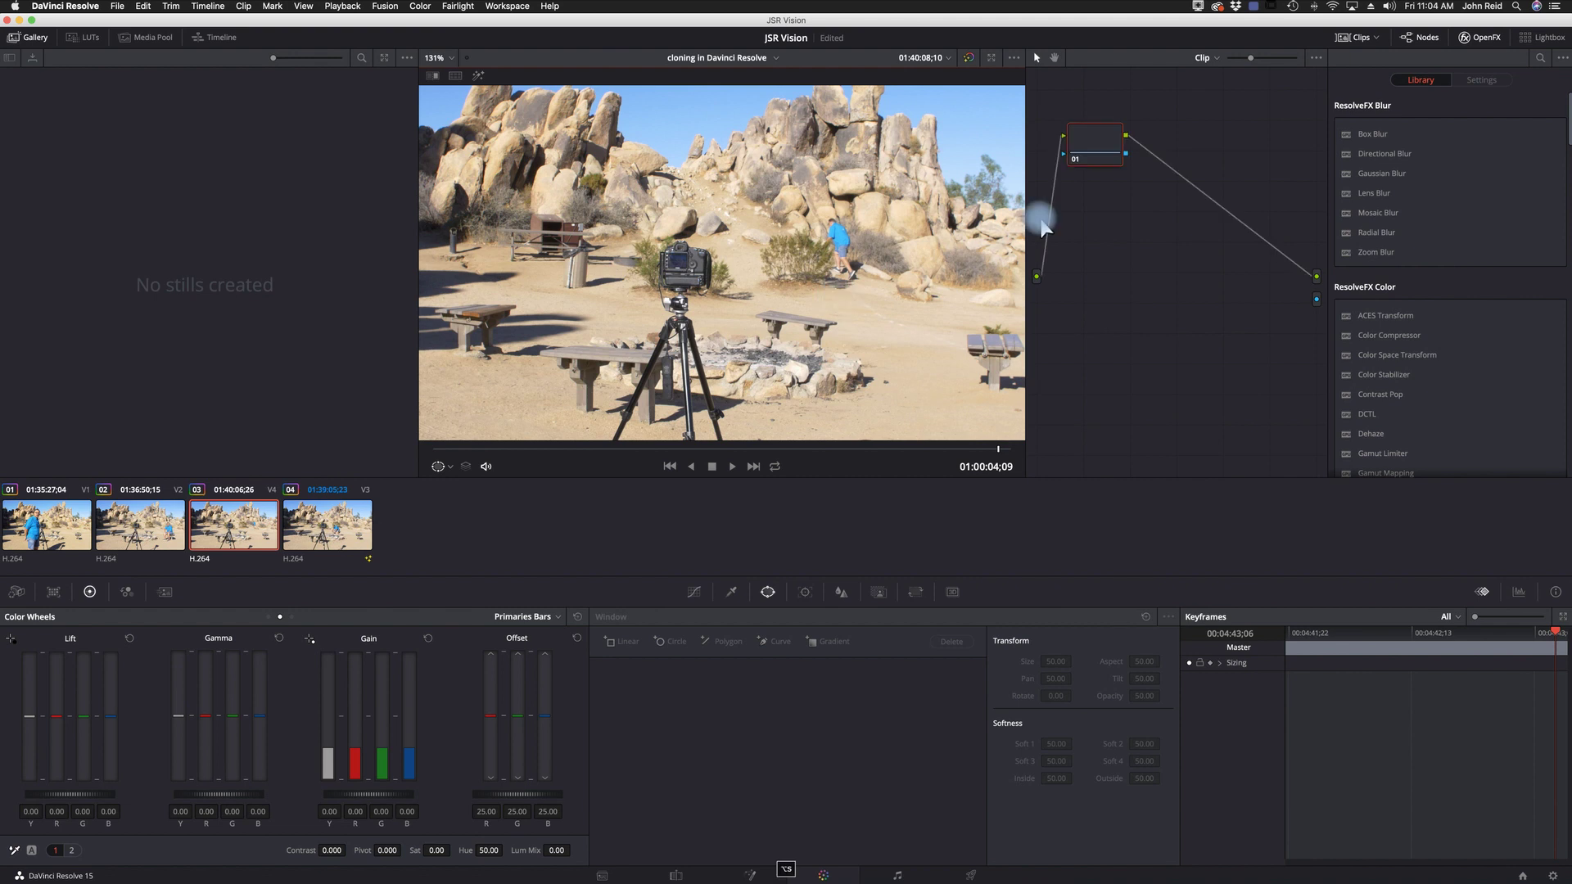
key("alt+s")
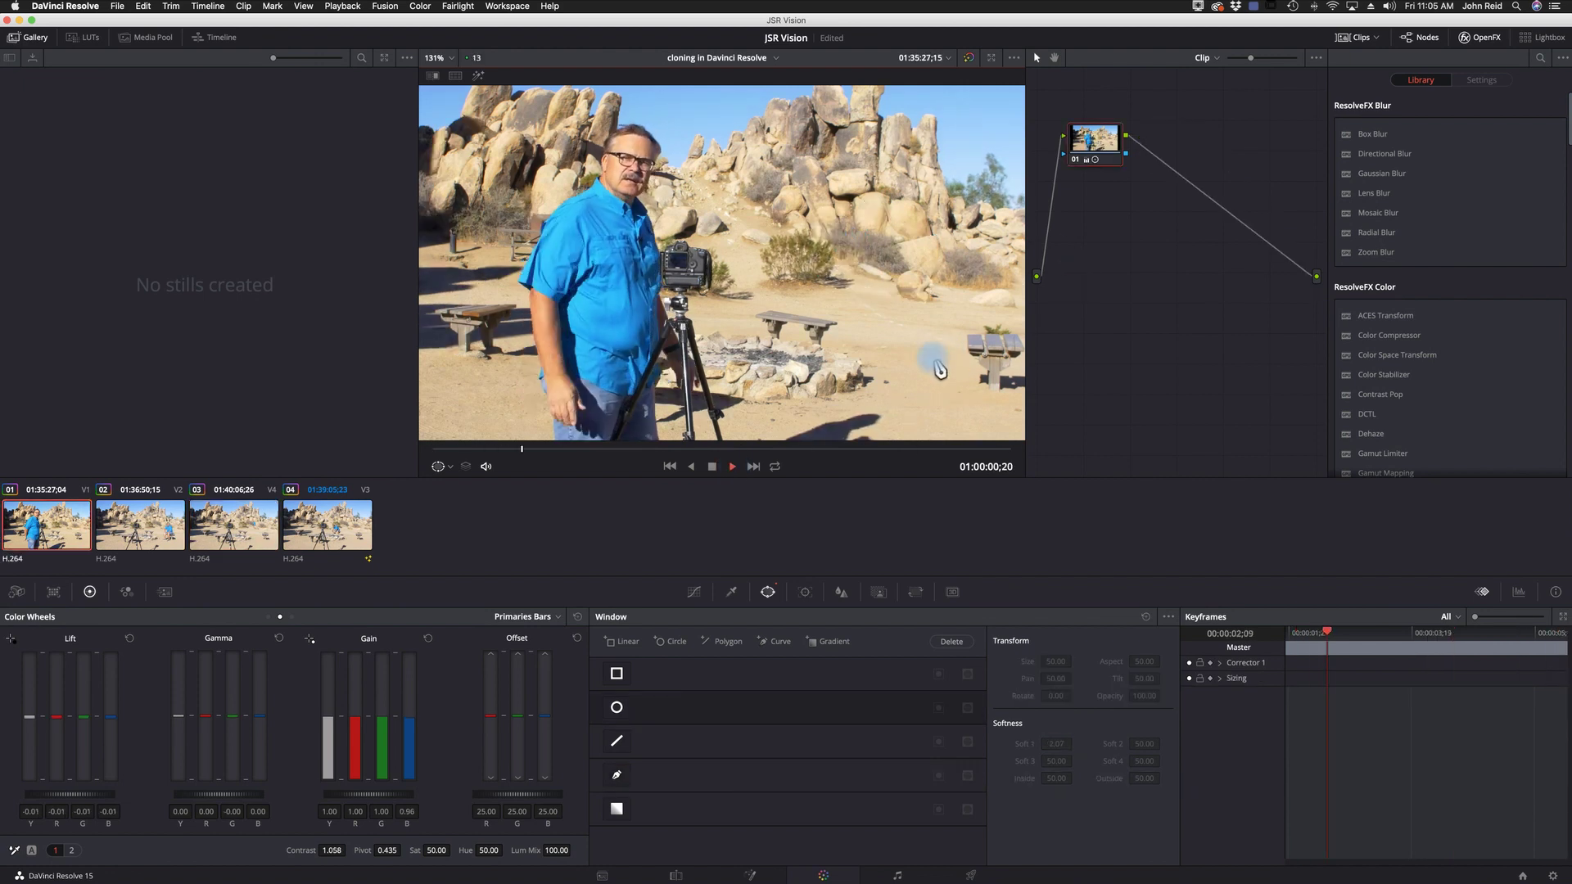
Step: Play clip 01, check clip 04's window, then return to clip 03 and select node 02
left_click(731, 467)
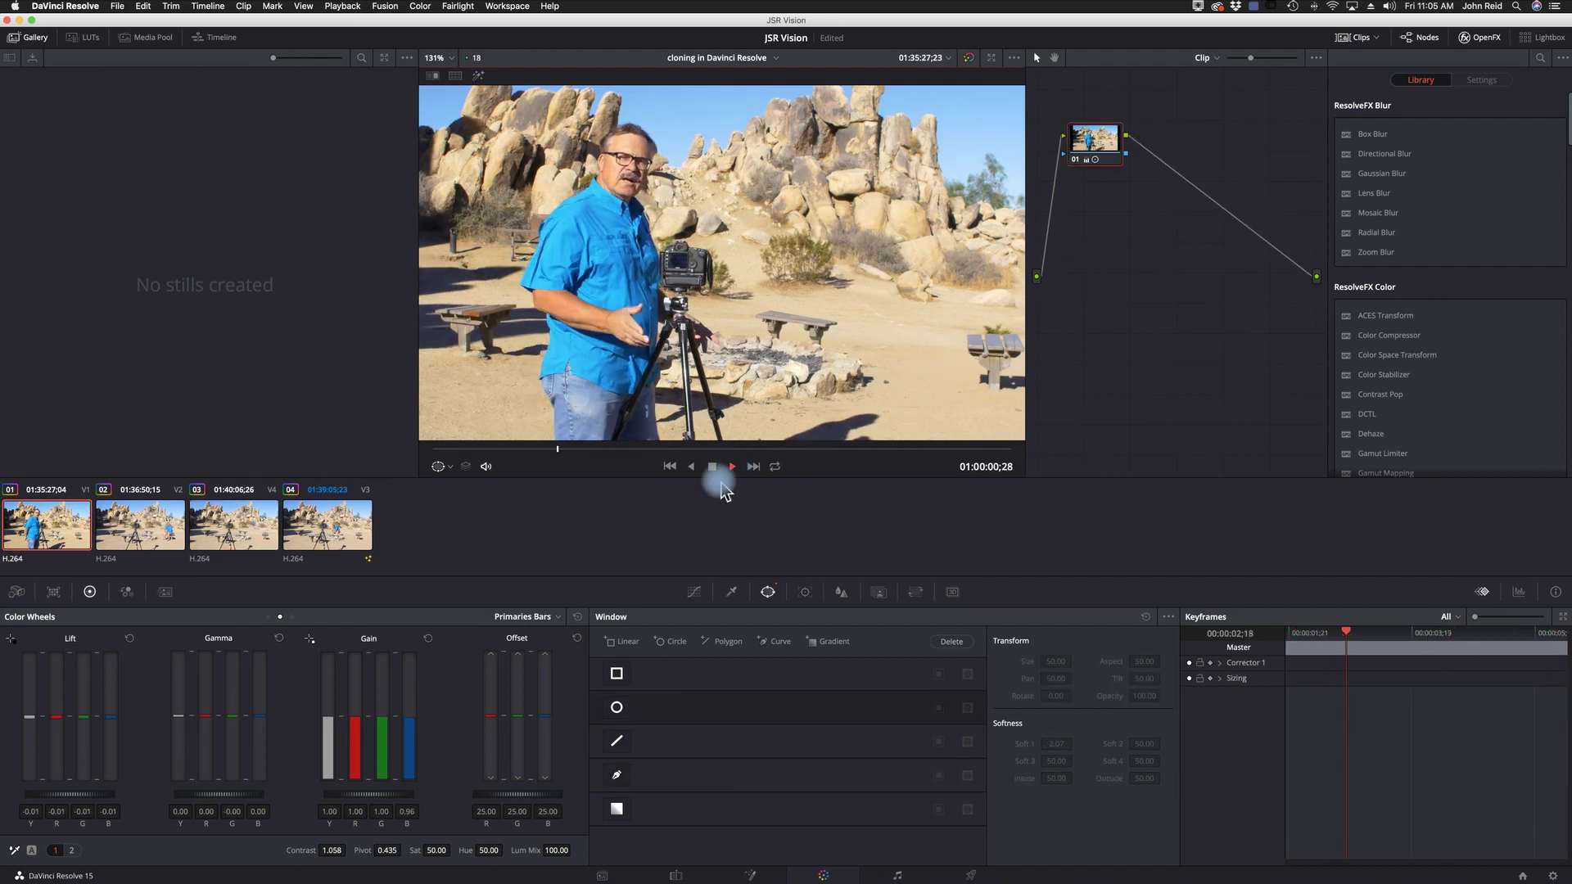
left_click(711, 468)
left_click(1088, 182)
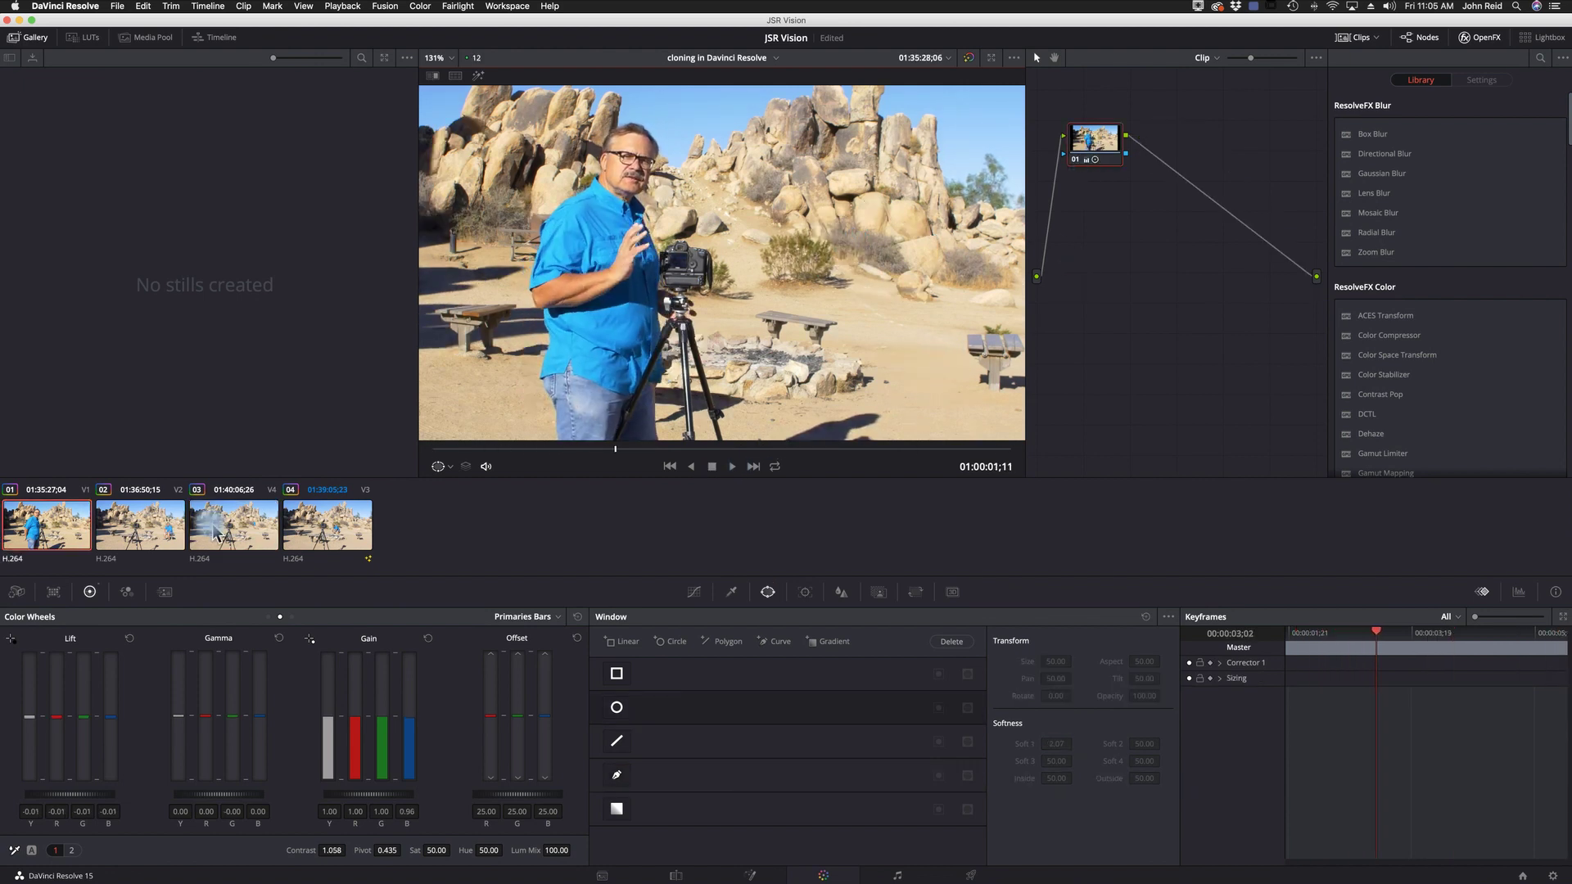
left_click(320, 529)
left_click(1202, 162)
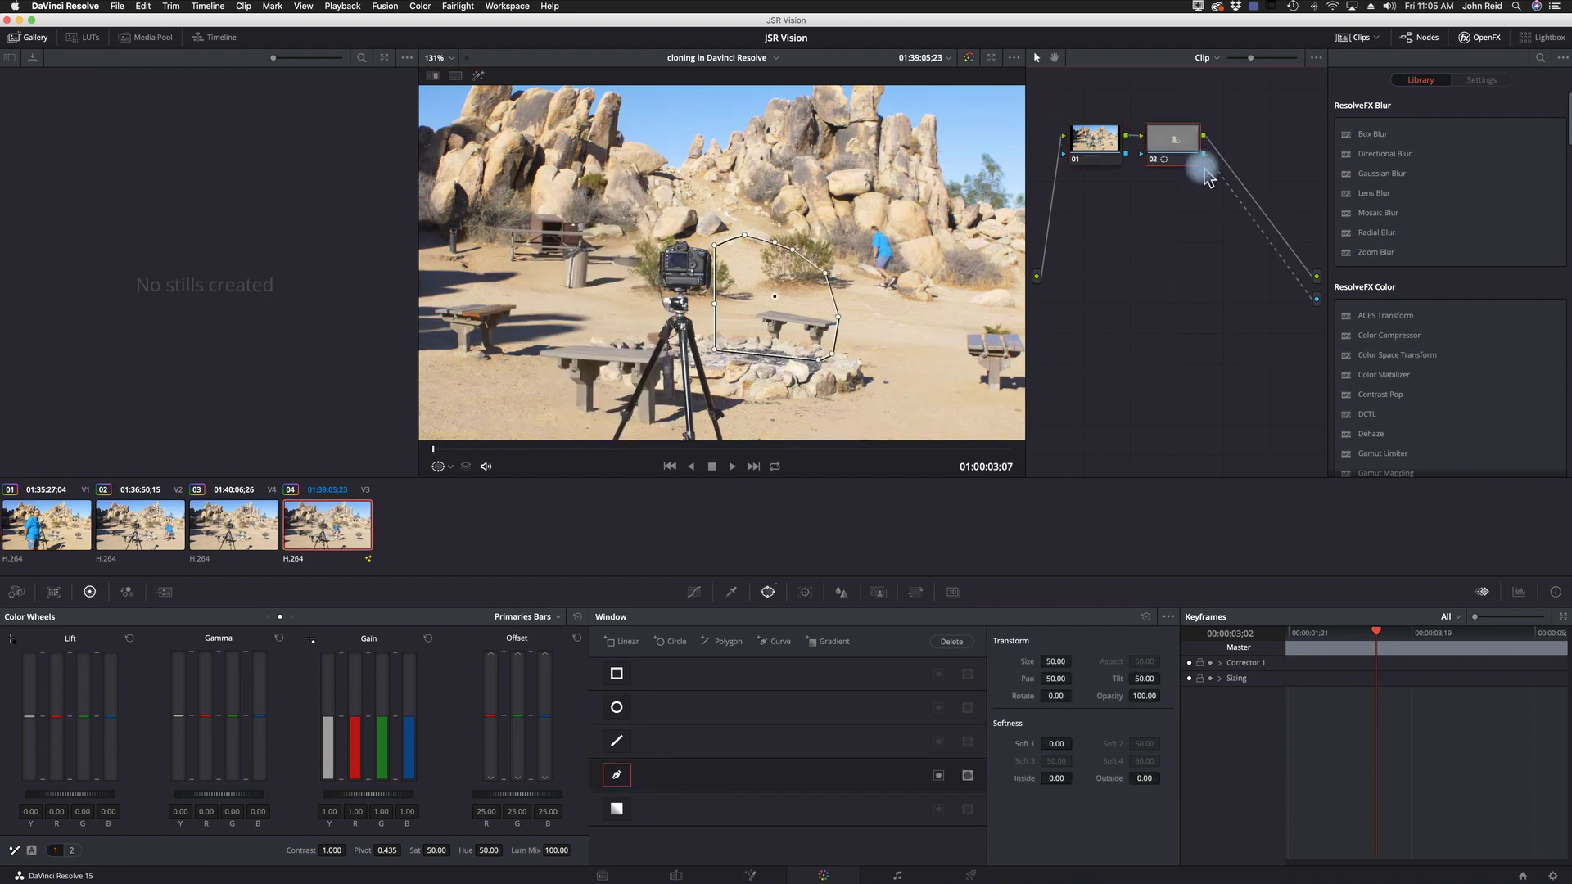
left_click(245, 540)
left_click(1202, 162)
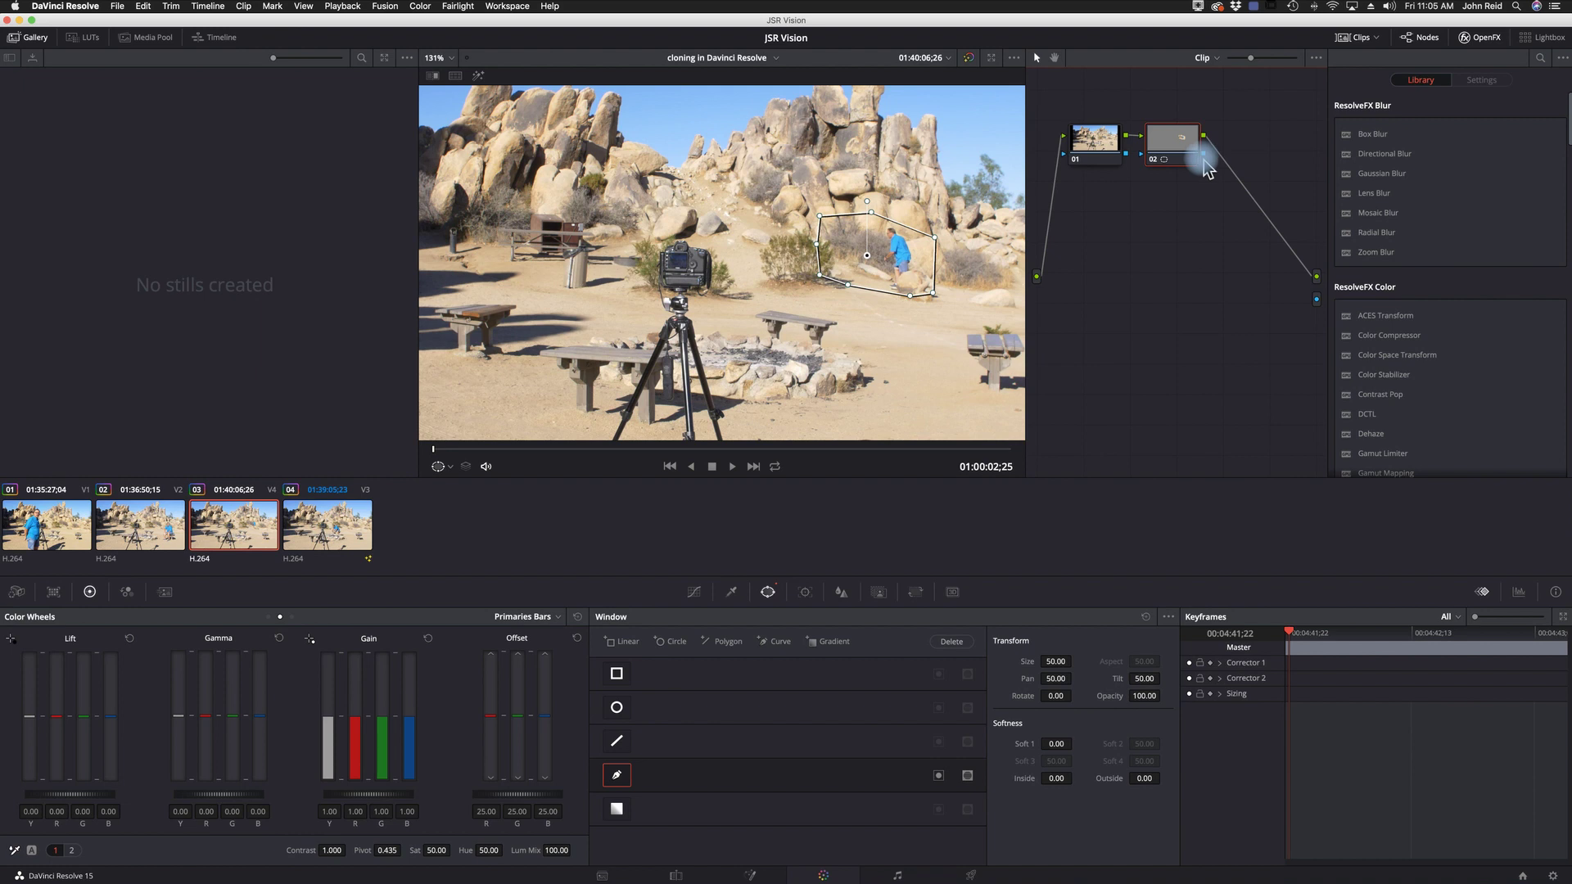
Step: Connect node 02's output to the alpha output, then play the composite from clip 04
left_click_drag(1204, 159, 1309, 292)
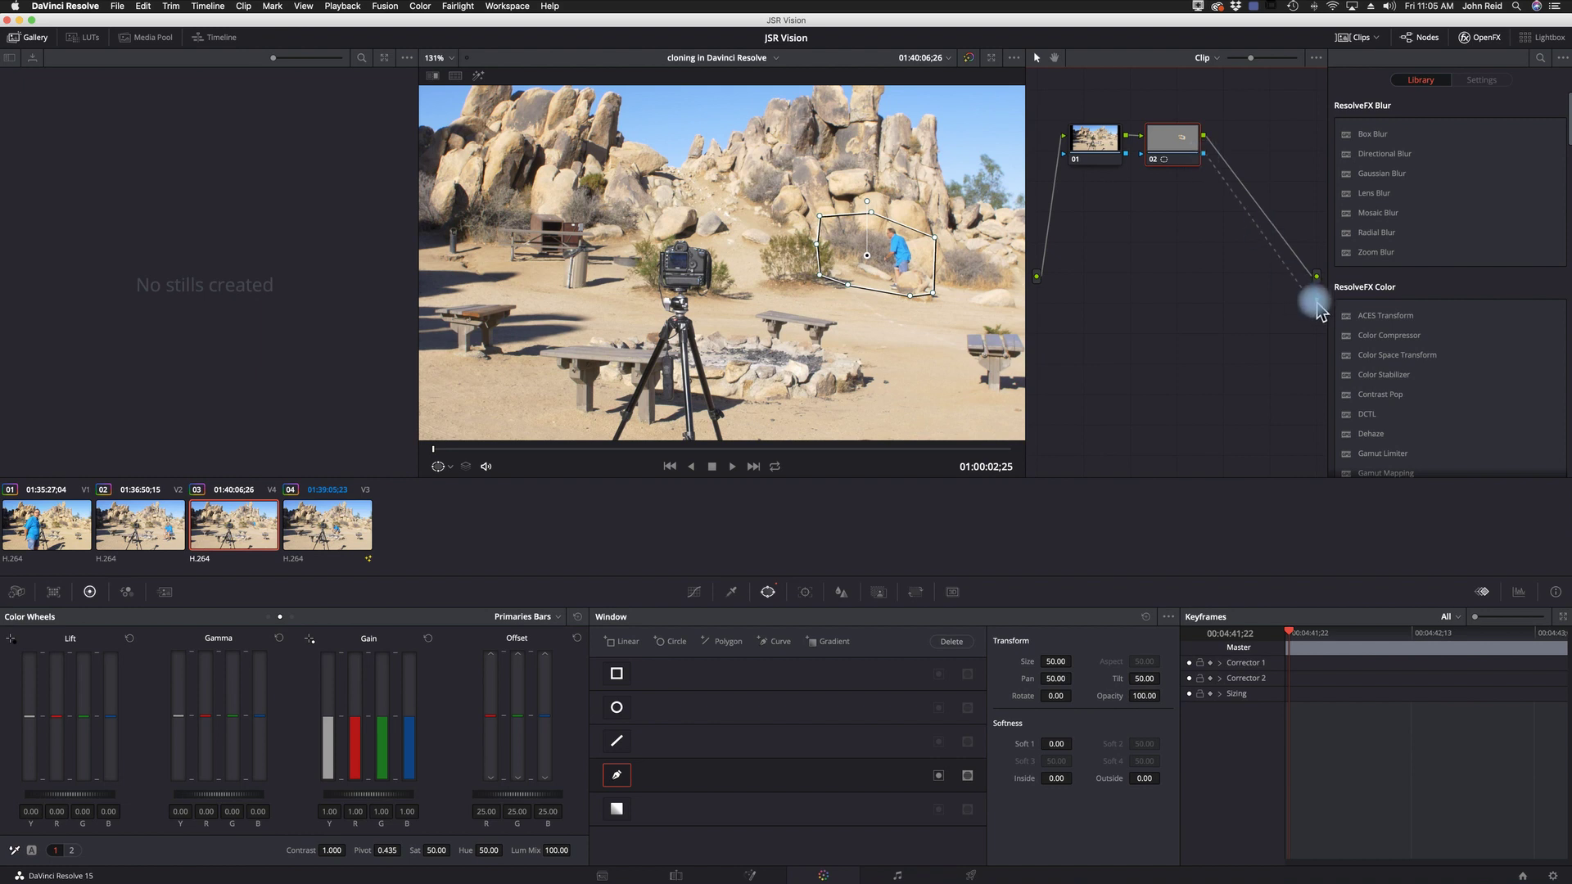
left_click_drag(1317, 309, 1315, 299)
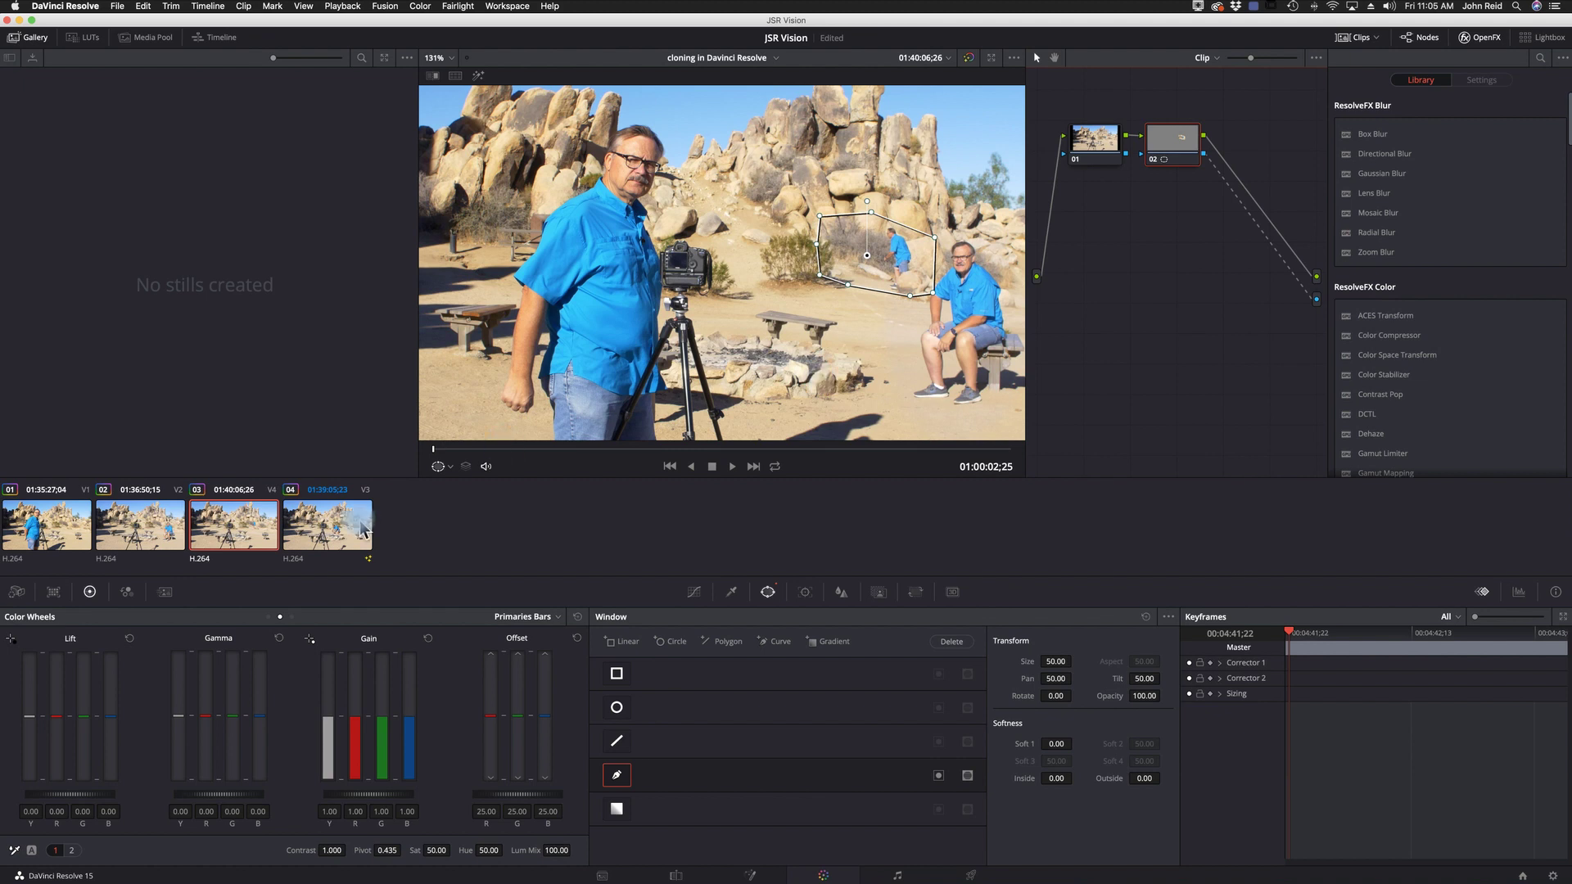
left_click(333, 543)
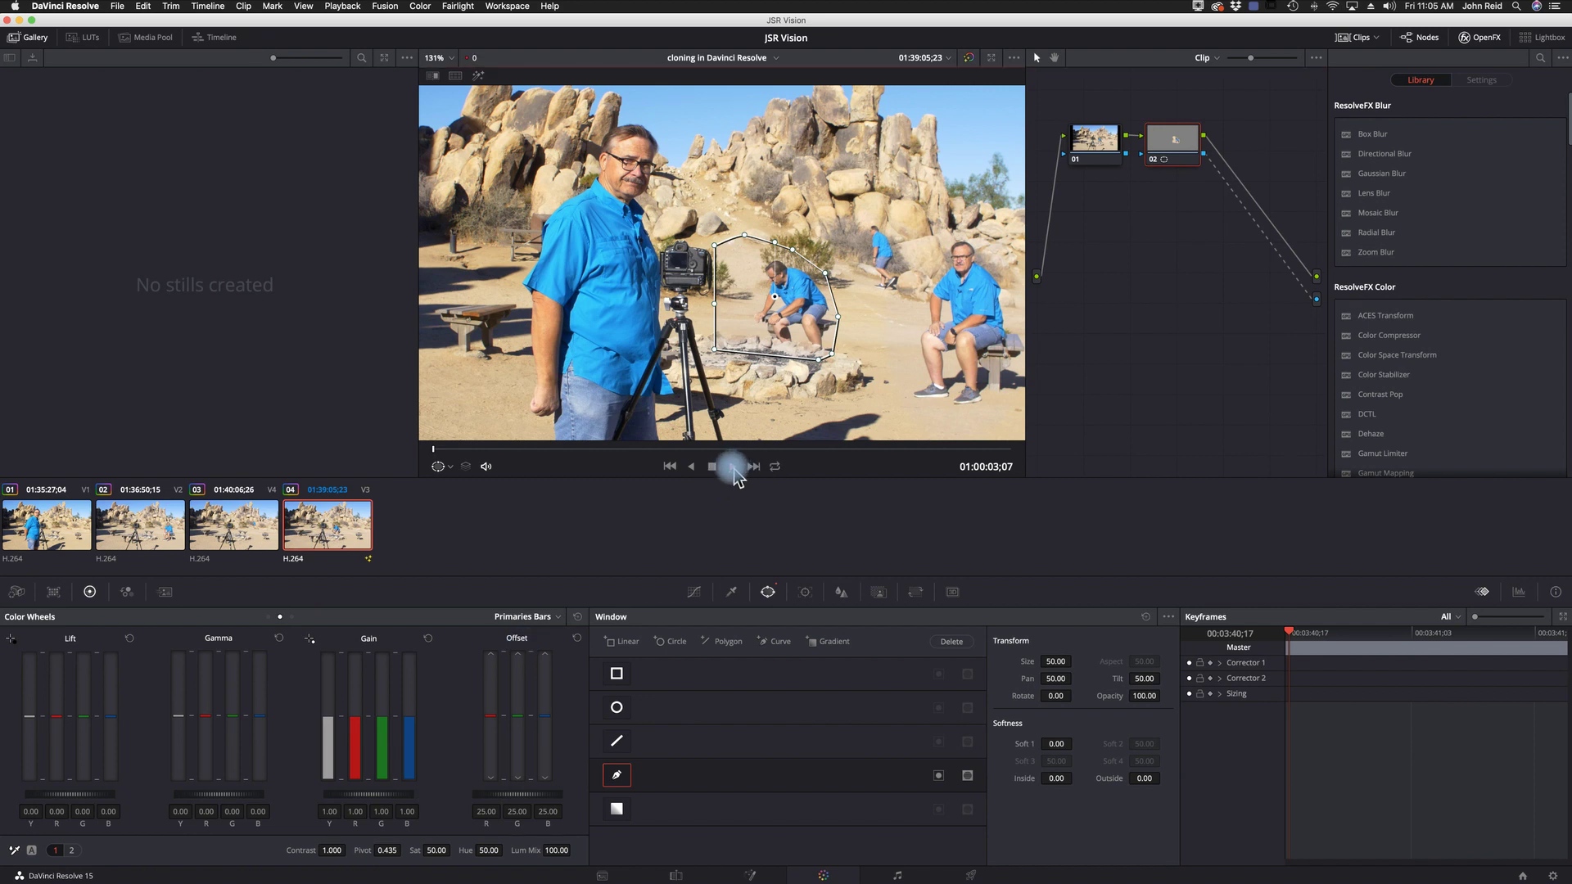
left_click(732, 466)
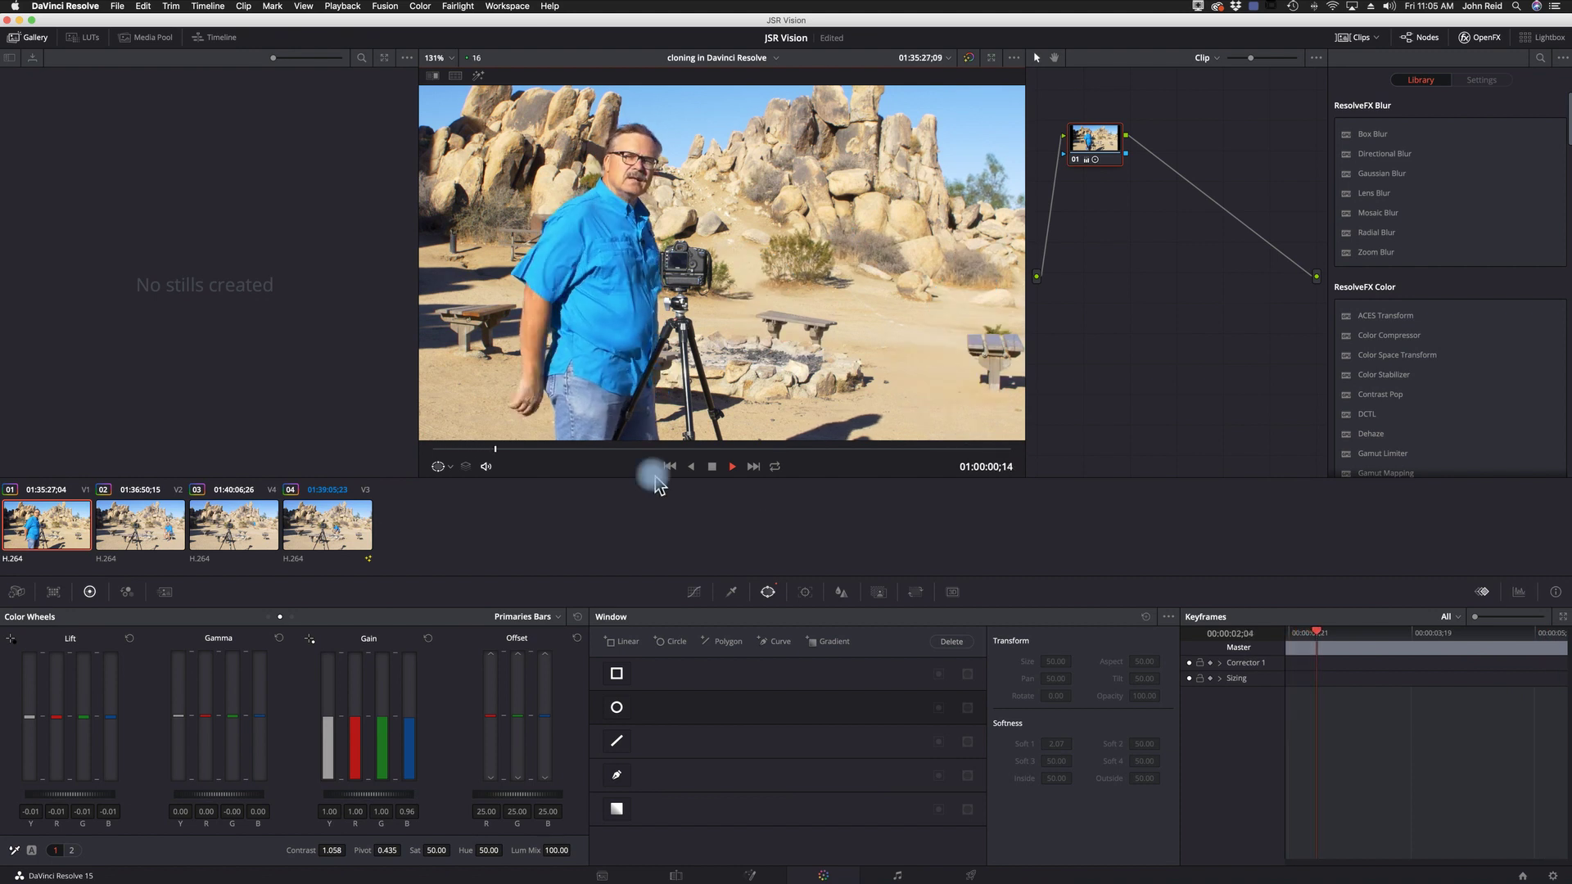
Step: Stop playback and return to the Edit page timeline with the four stacked tracks
left_click(711, 466)
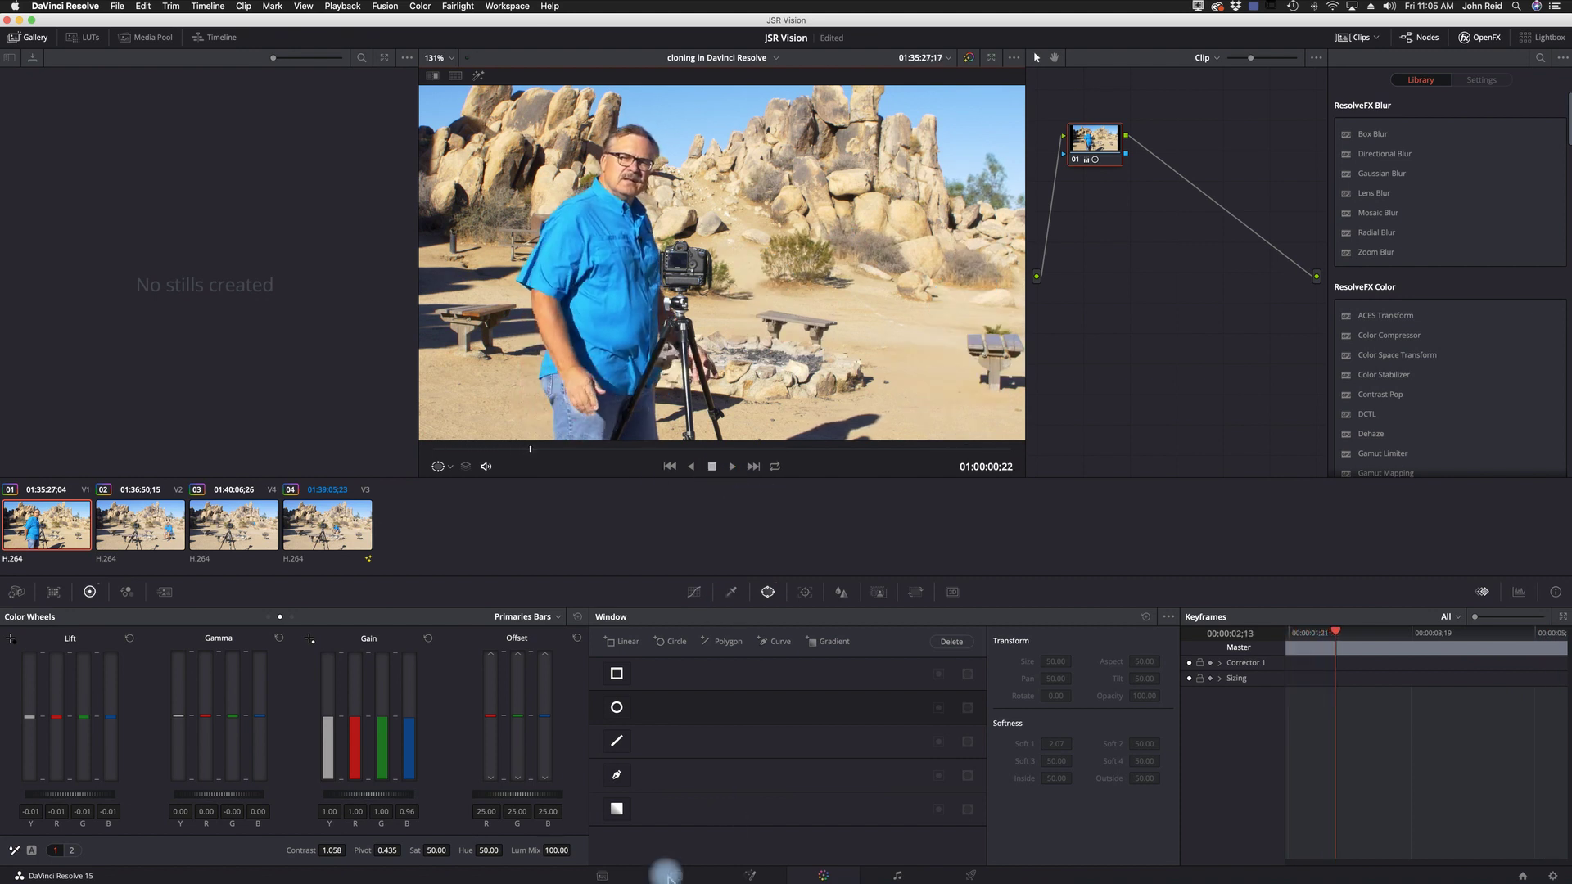
left_click(667, 859)
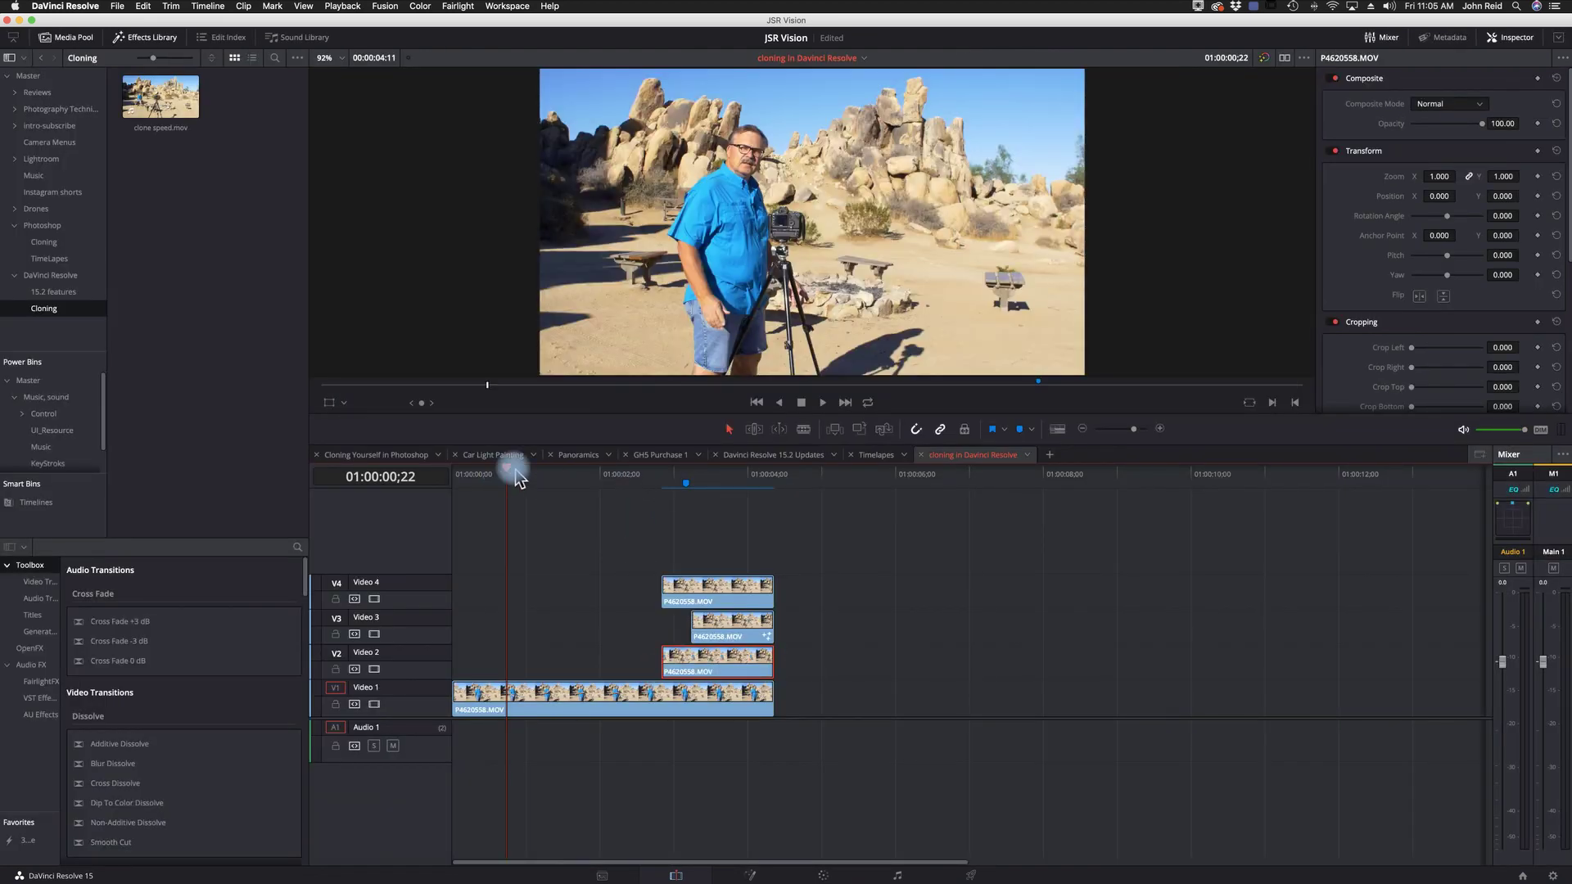
Step: Play the timeline, then move the playhead back to 01:00:02;18 before the clones appear
key("space")
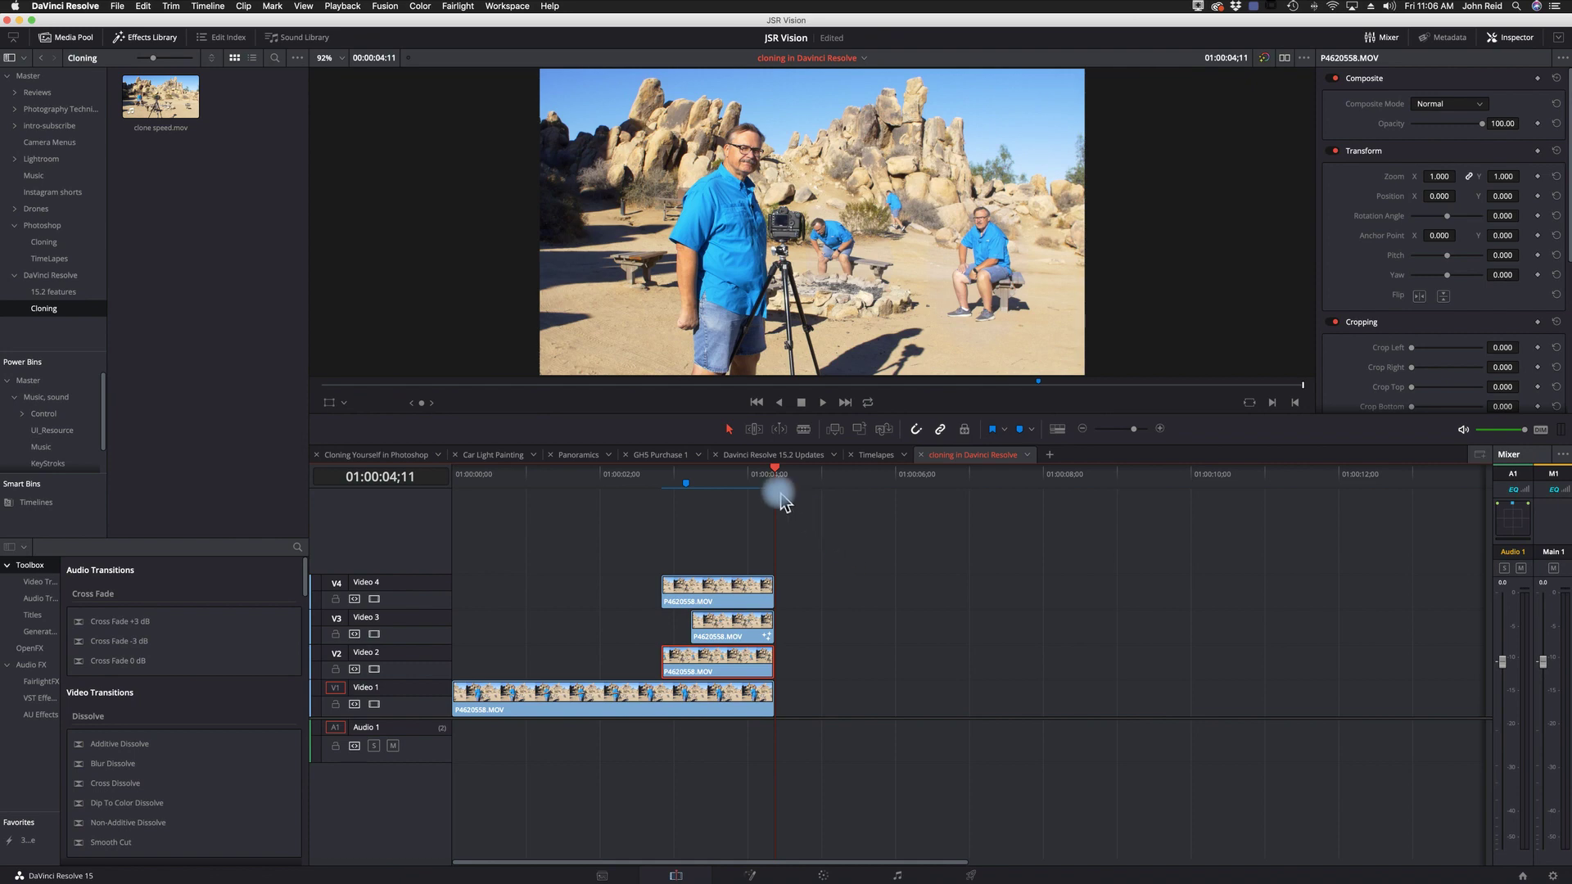
left_click_drag(775, 475, 635, 491)
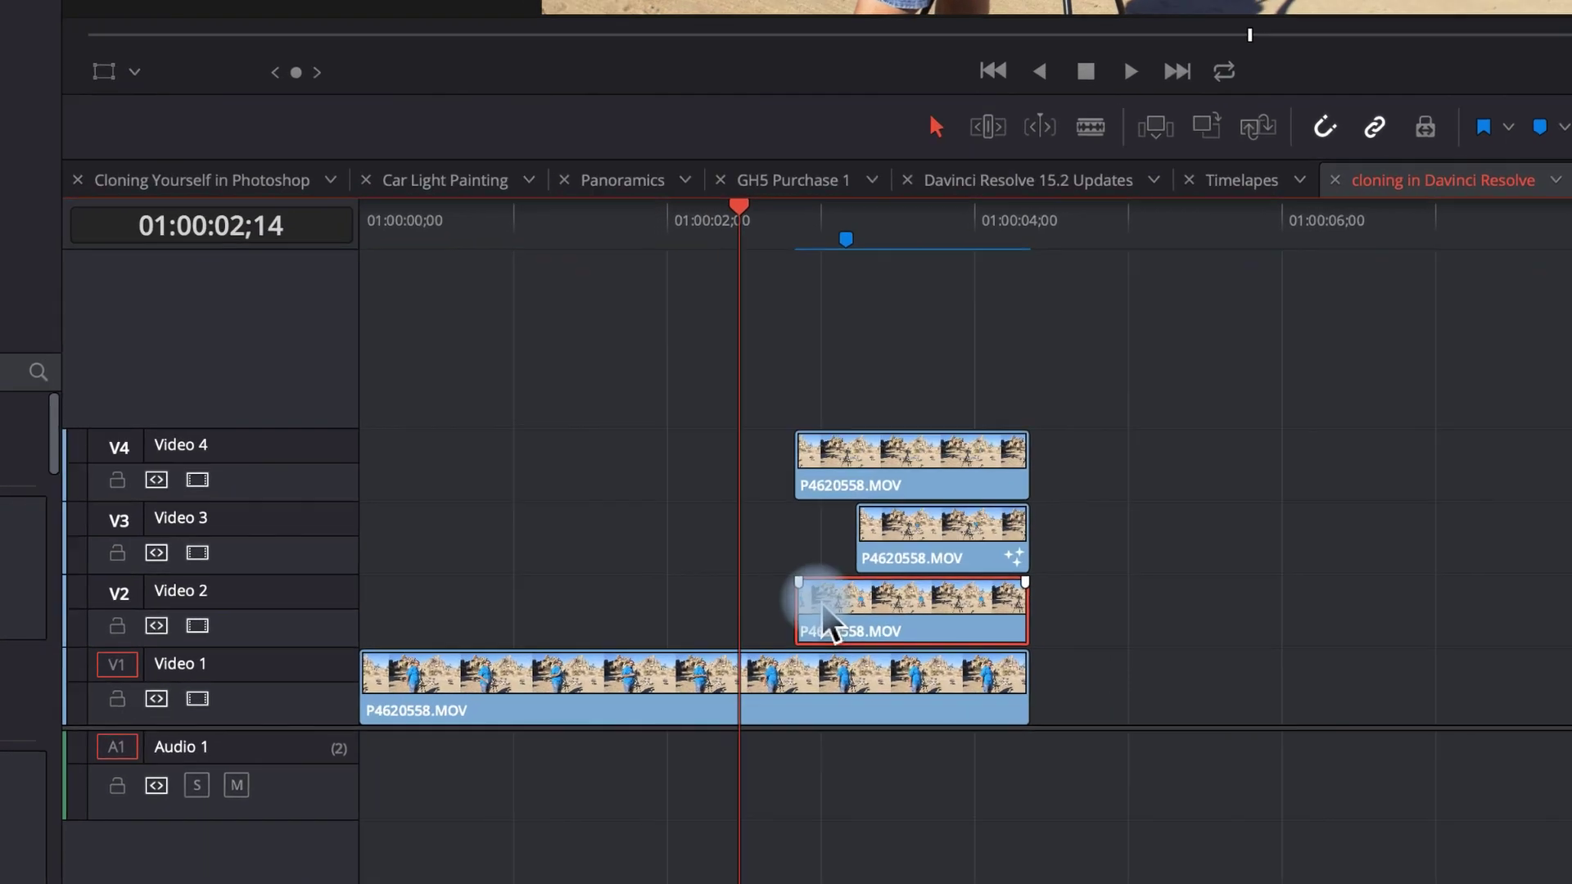
left_click(869, 557)
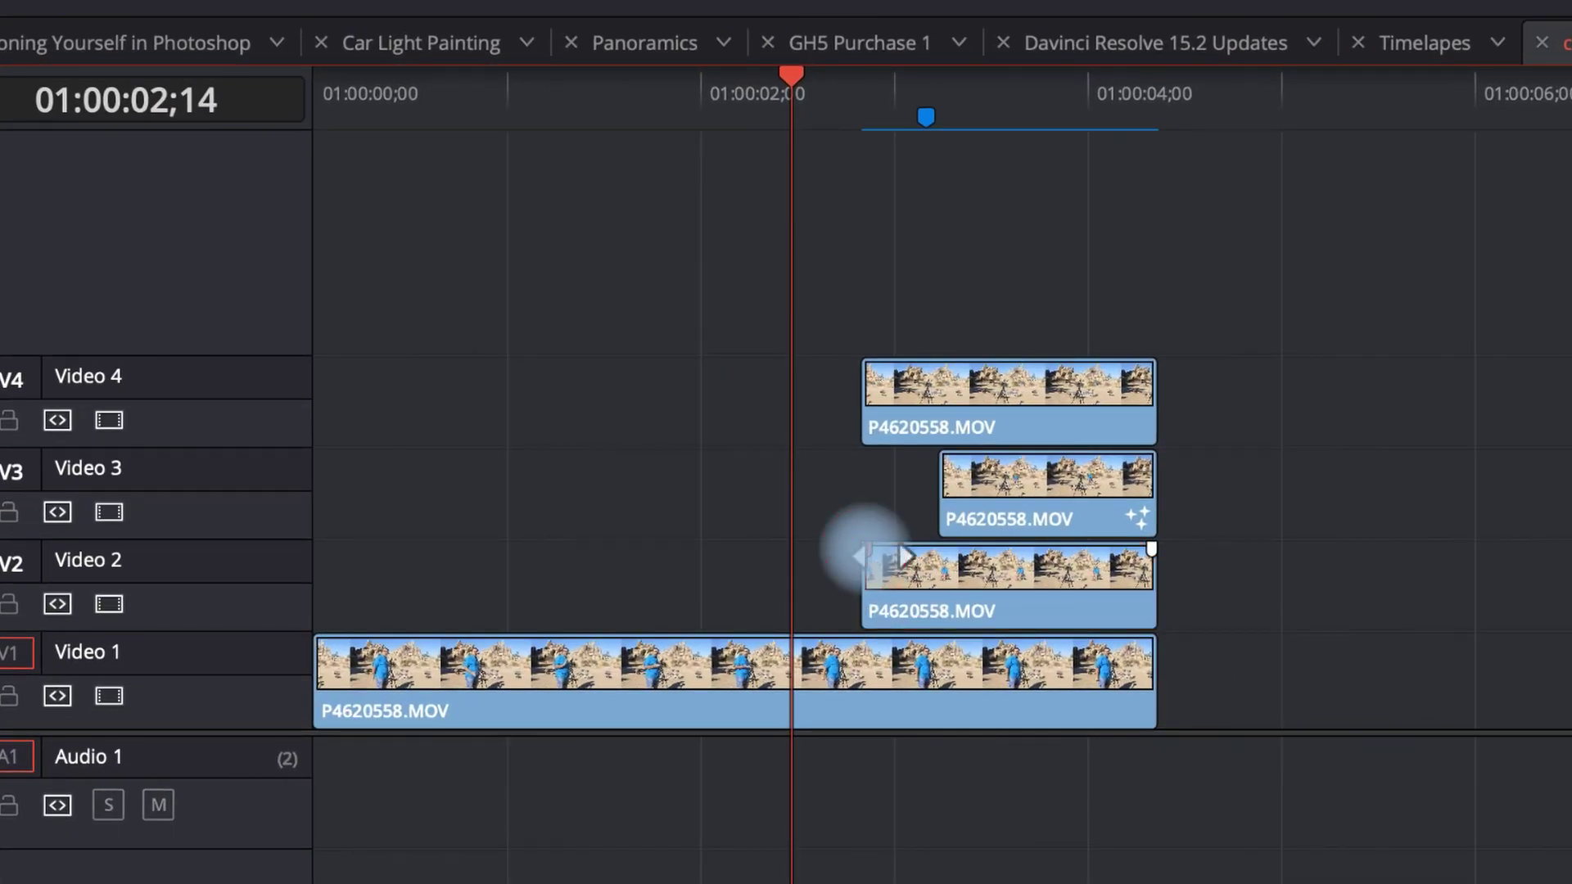
Step: Add short fade-ins to the Video 2, Video 3, Video 4 and Video 1 clips
left_click_drag(868, 555, 968, 472)
left_click(942, 473)
left_click(868, 373)
left_click_drag(867, 373, 886, 369)
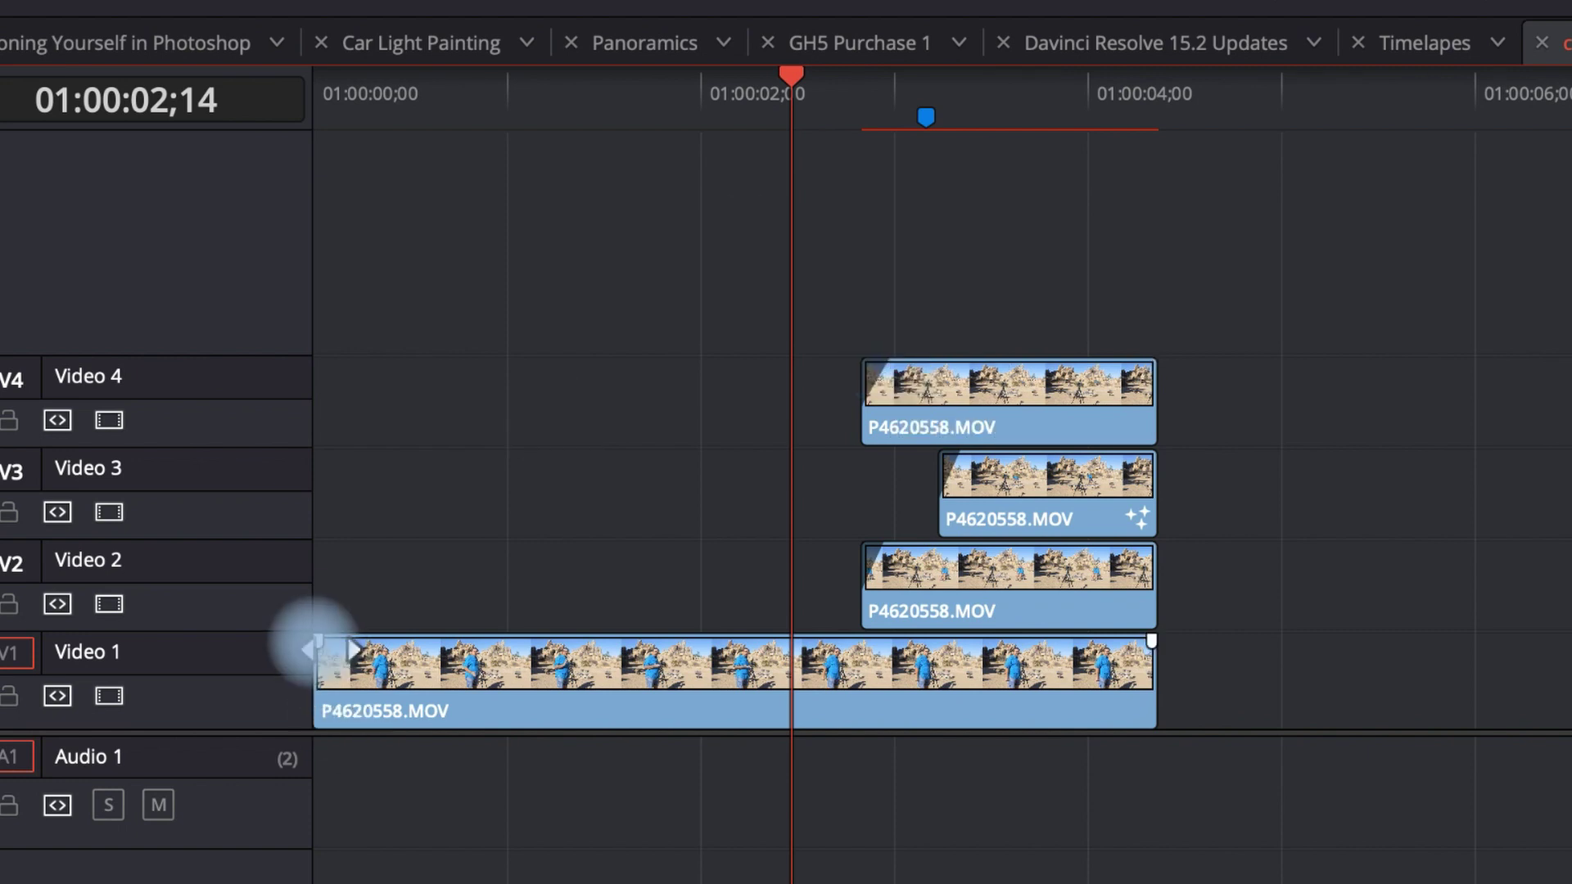
left_click_drag(315, 642, 332, 642)
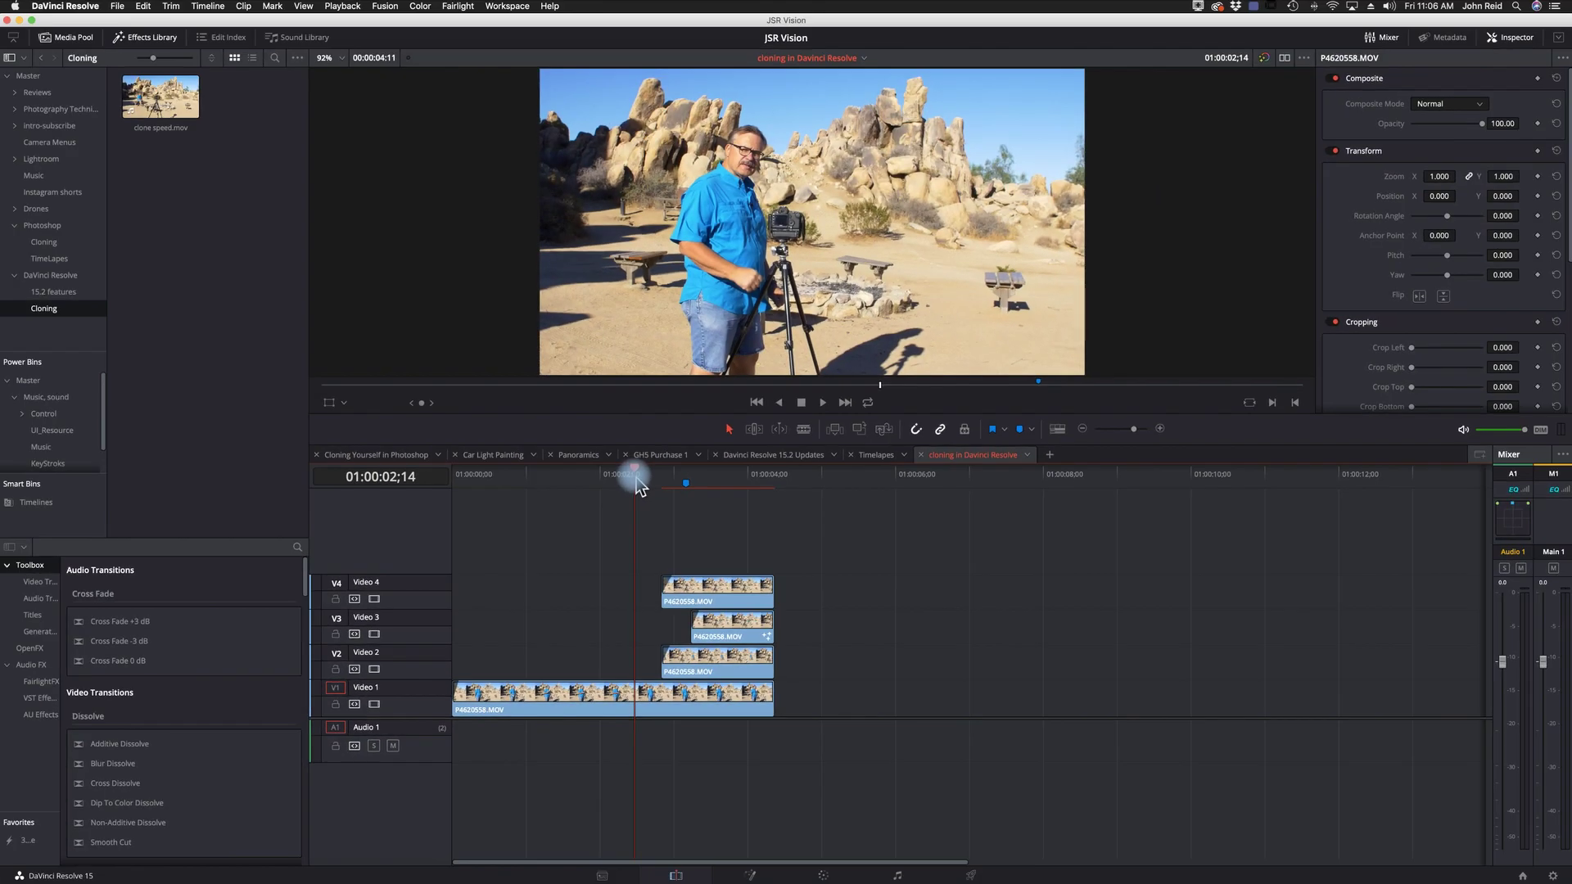
Step: Preview the fades from 01:00:02;05, from the start, and just before the clones appear
key("space")
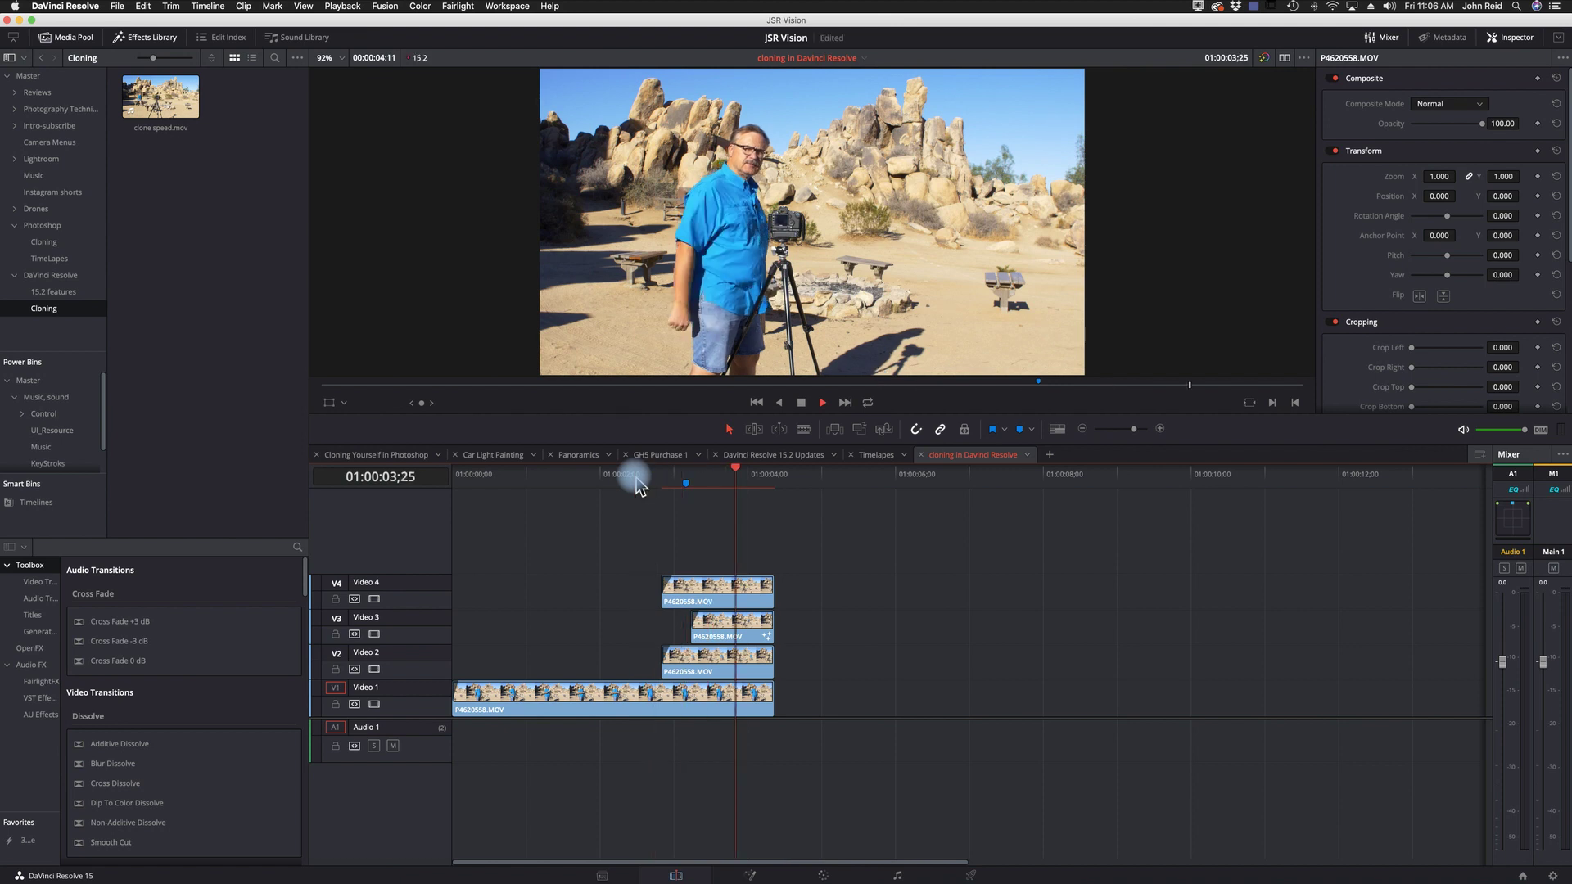
left_click(616, 478)
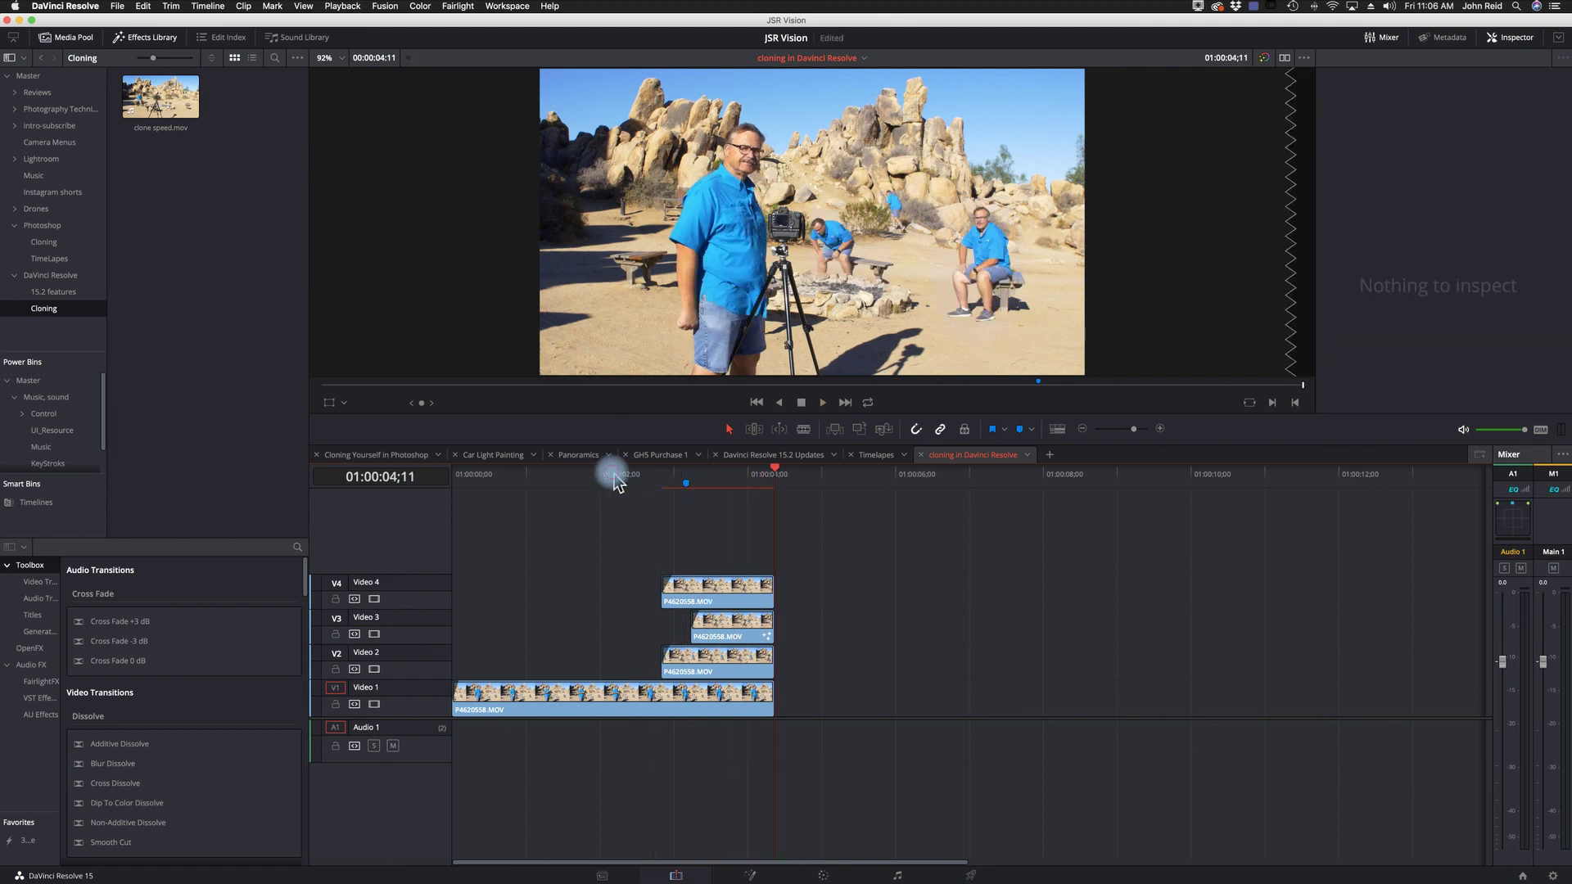
key("space")
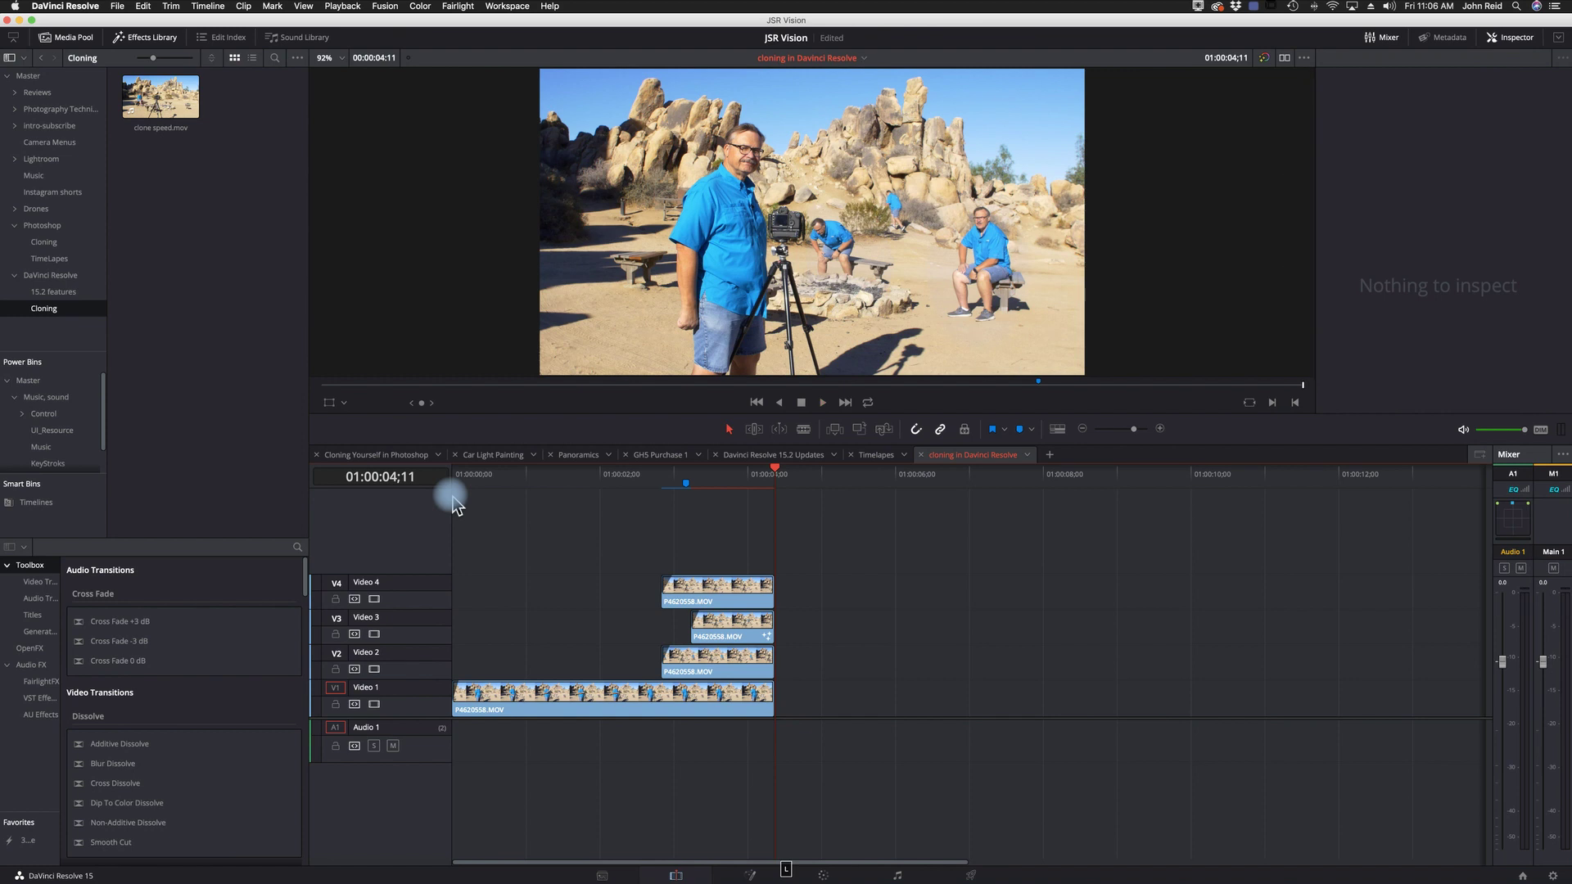
key("Home")
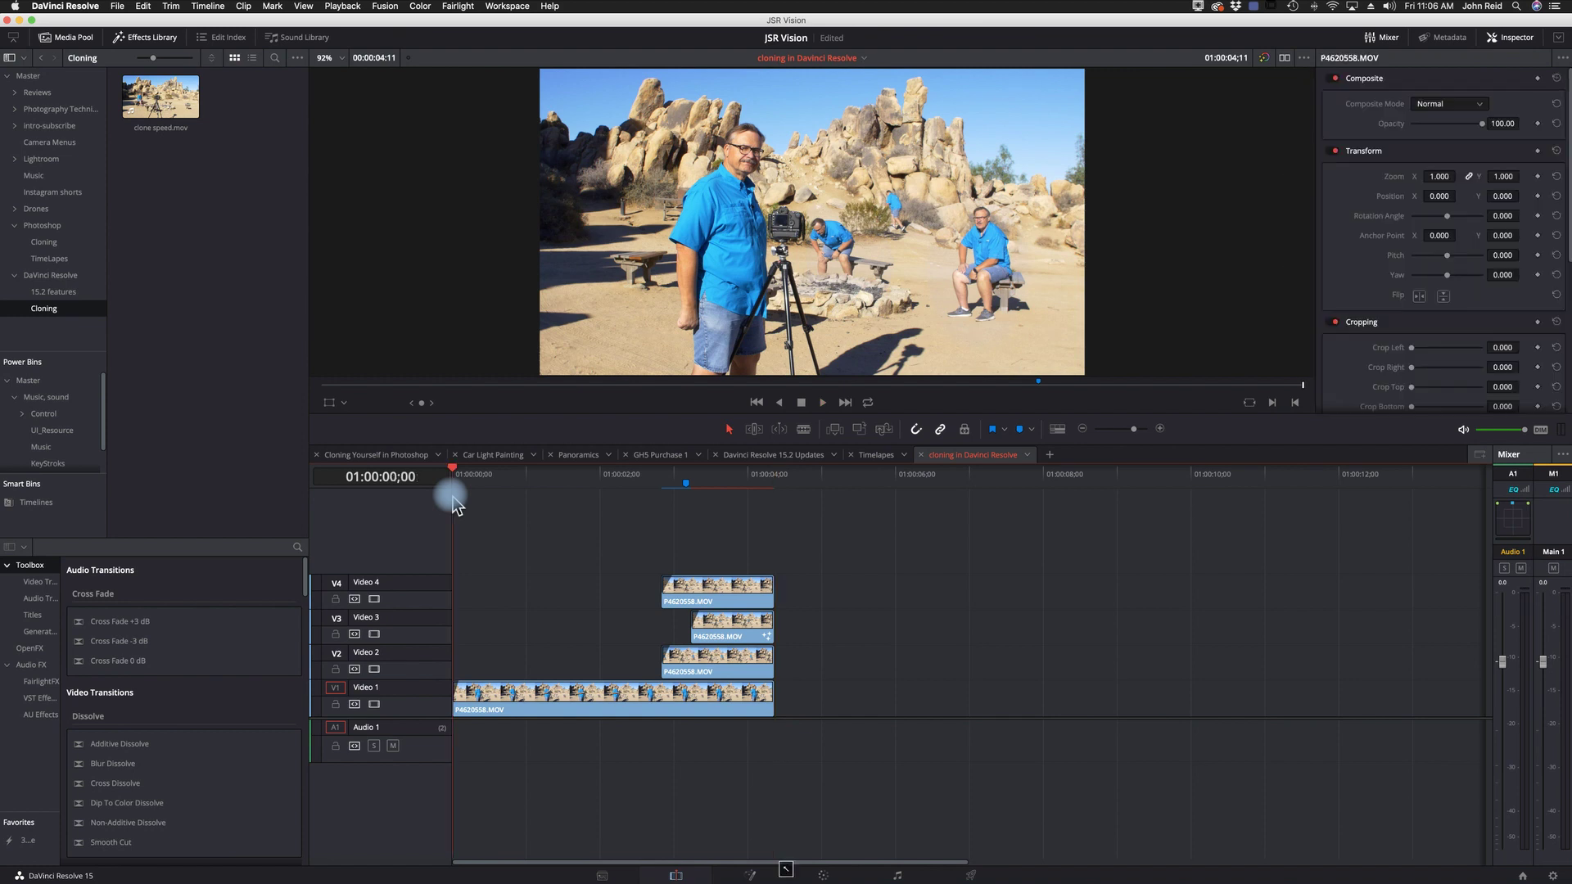
key("space")
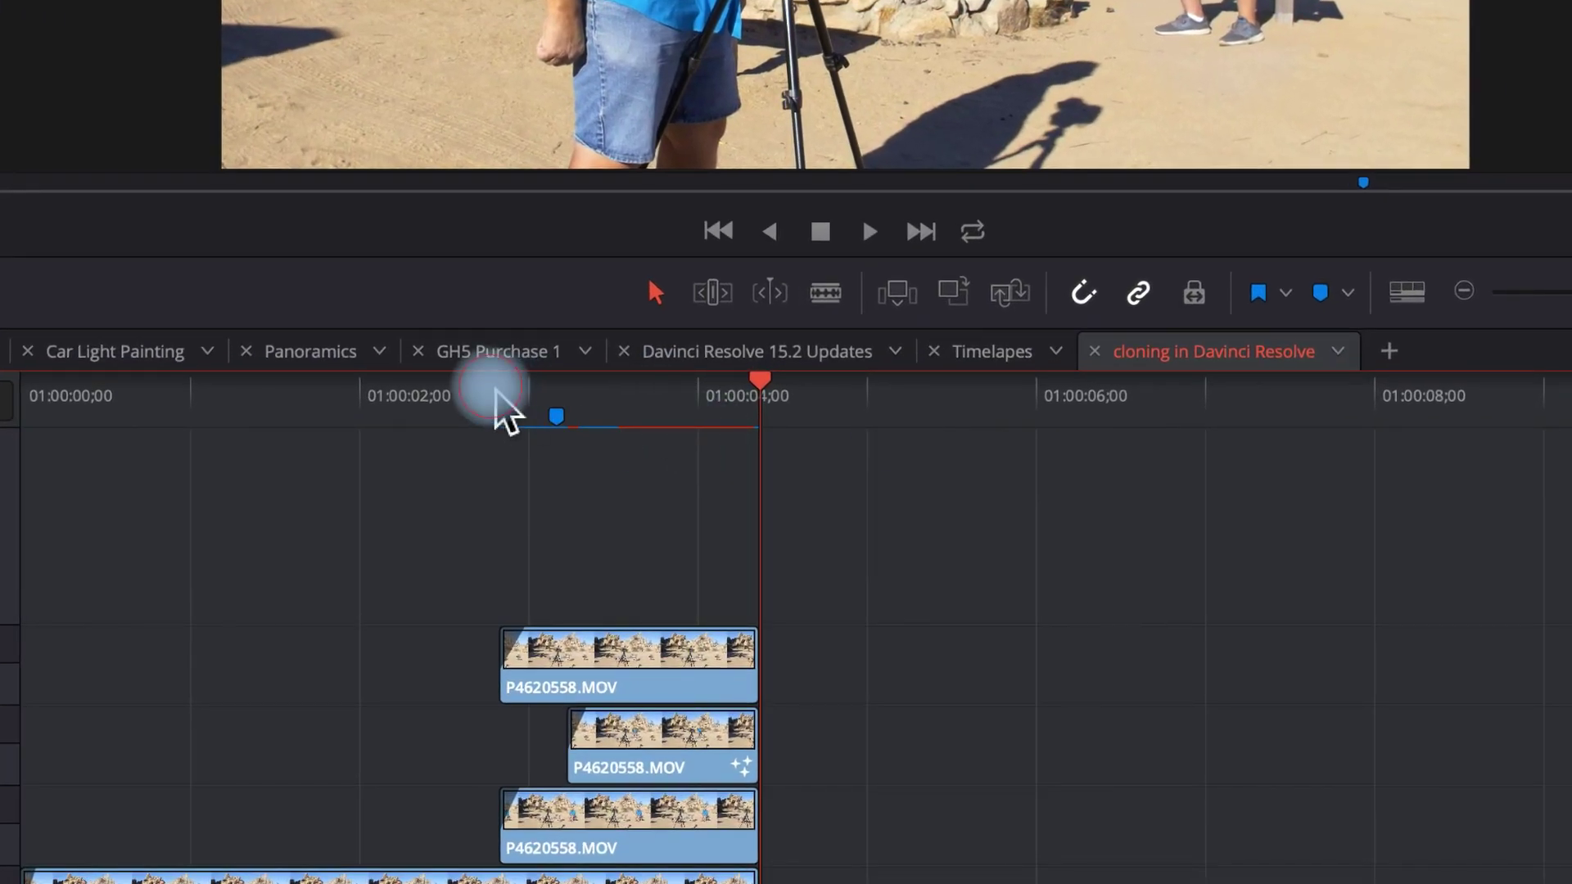
left_click(496, 390)
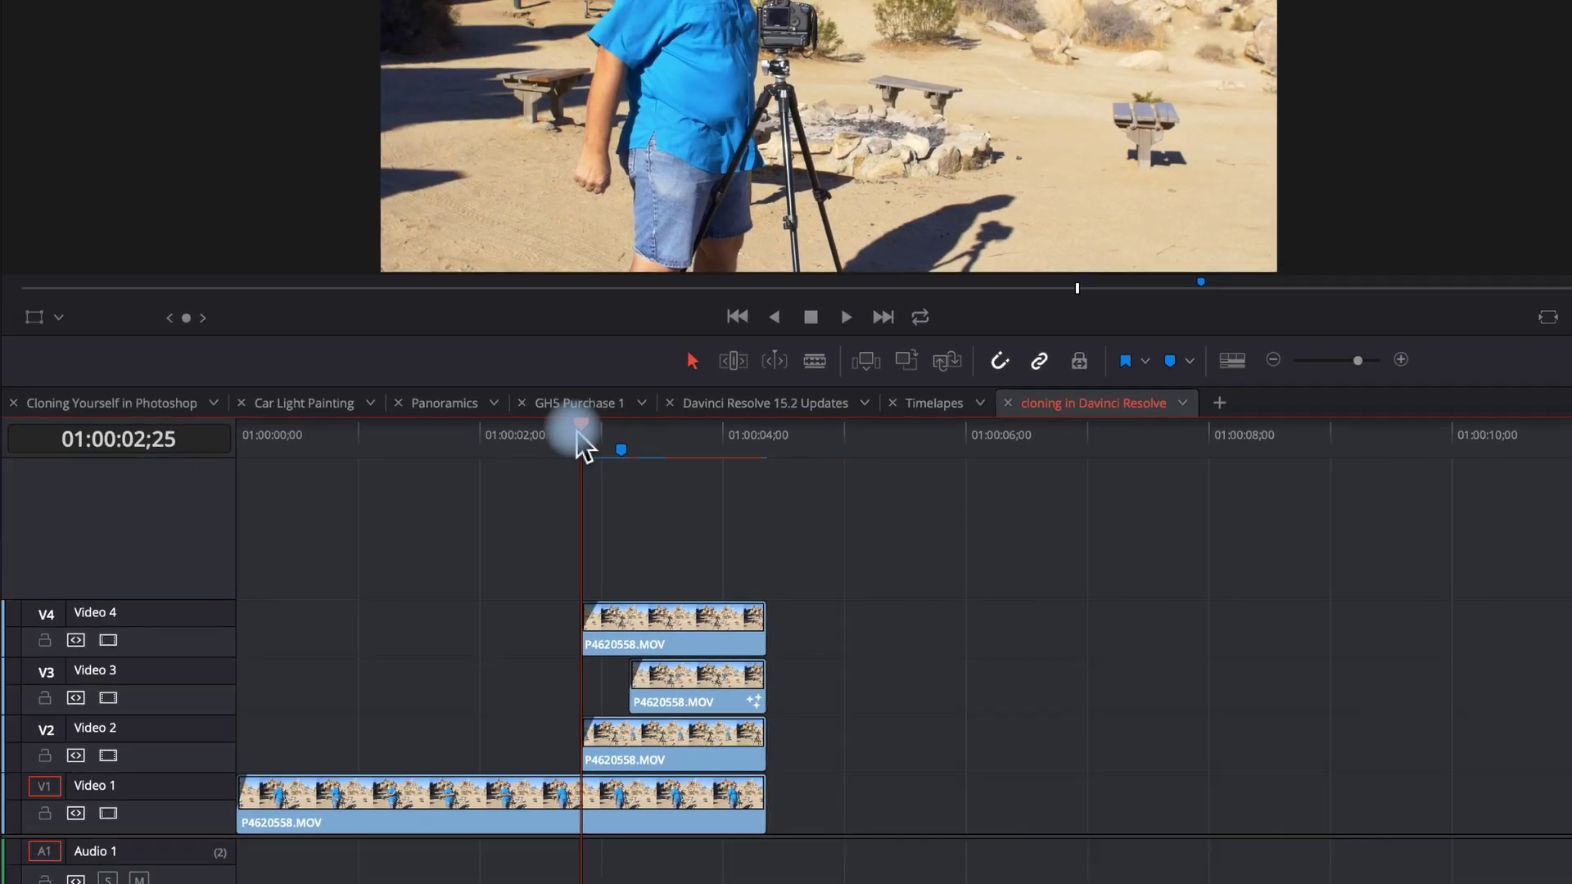
key("space")
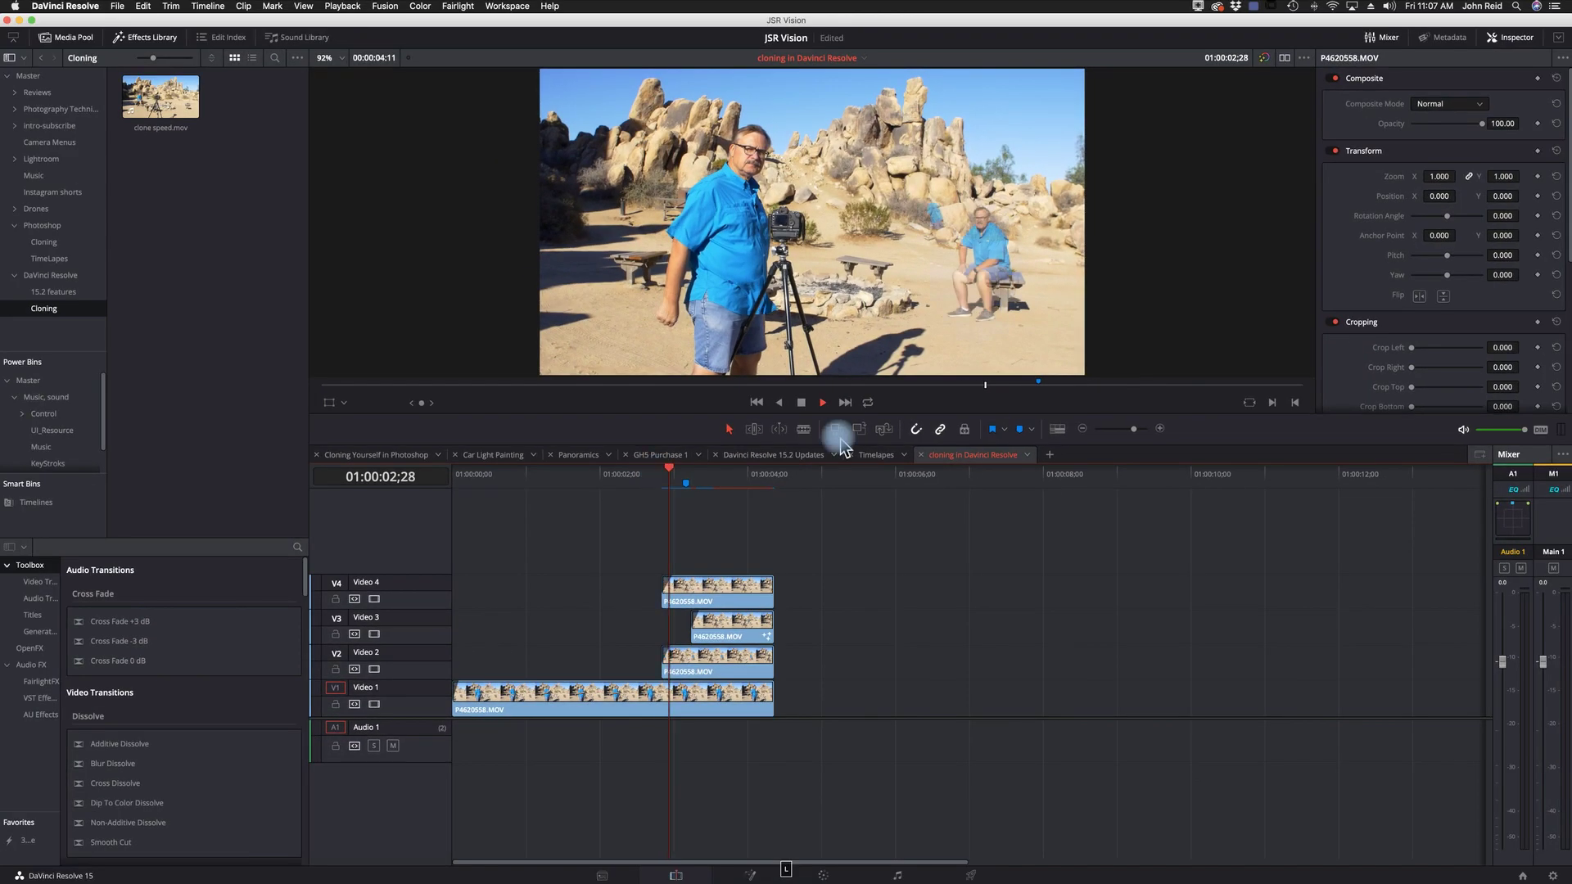
Step: Turn on looped playback and play the composite from the start
left_click(868, 402)
left_click(659, 479)
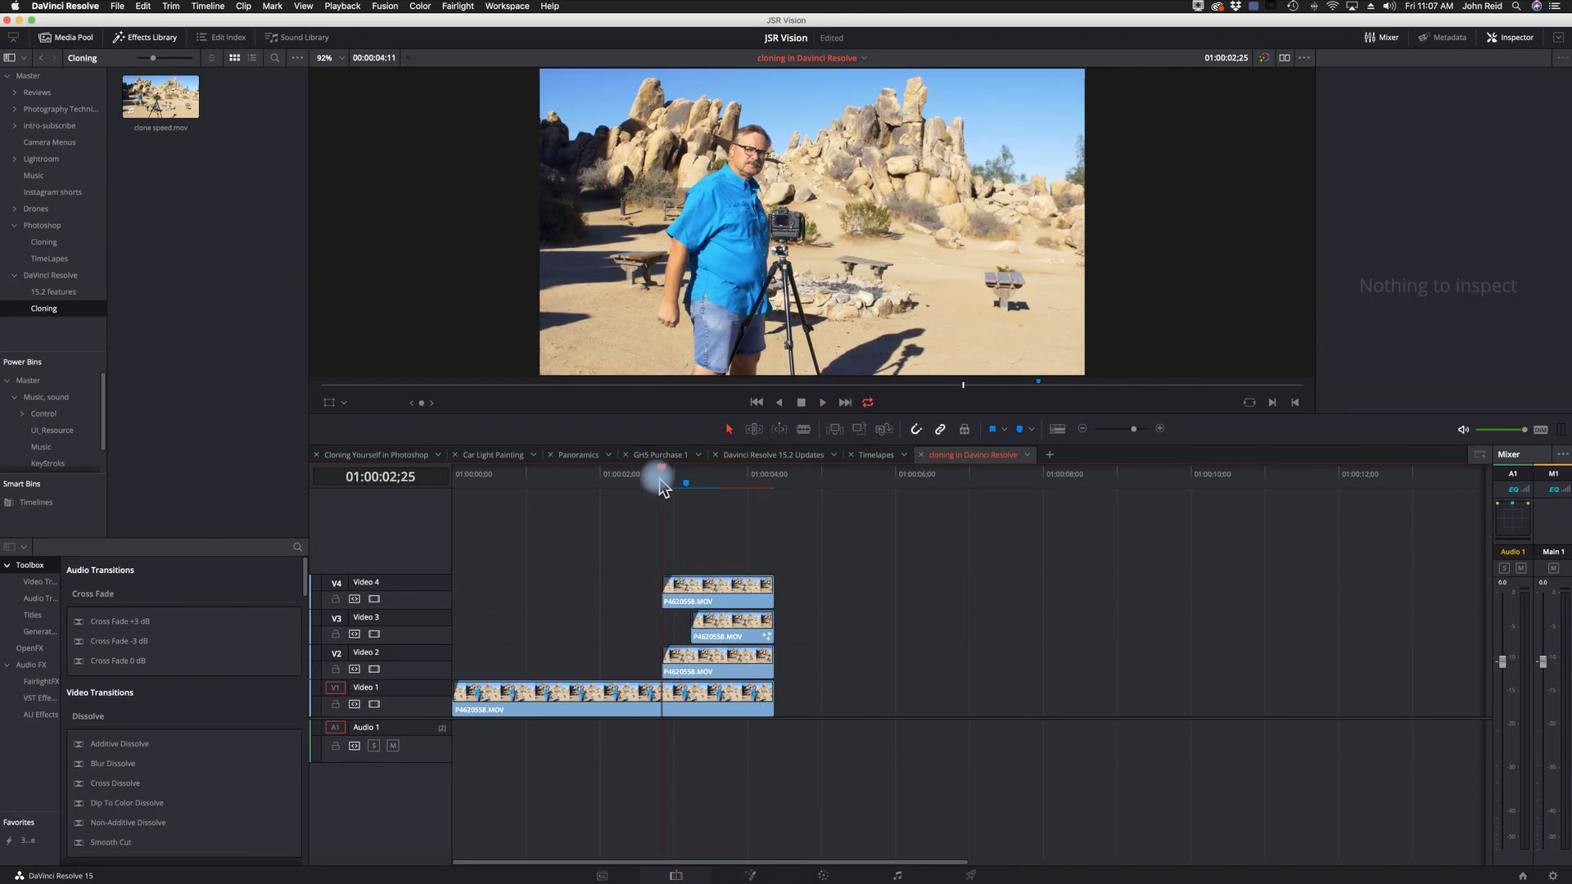
key("Home")
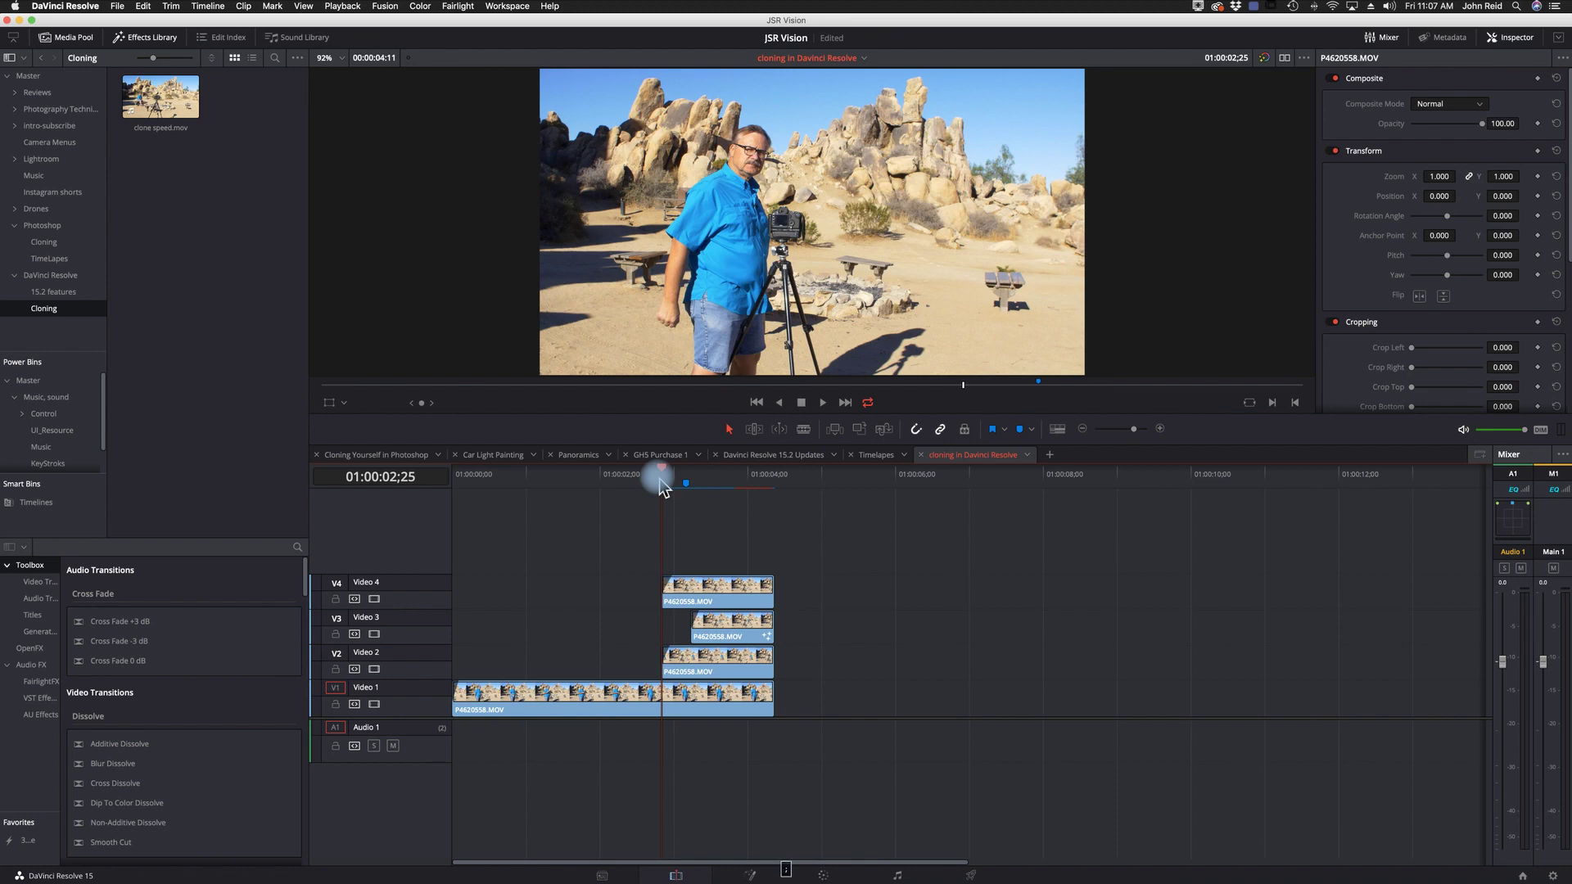
key("l")
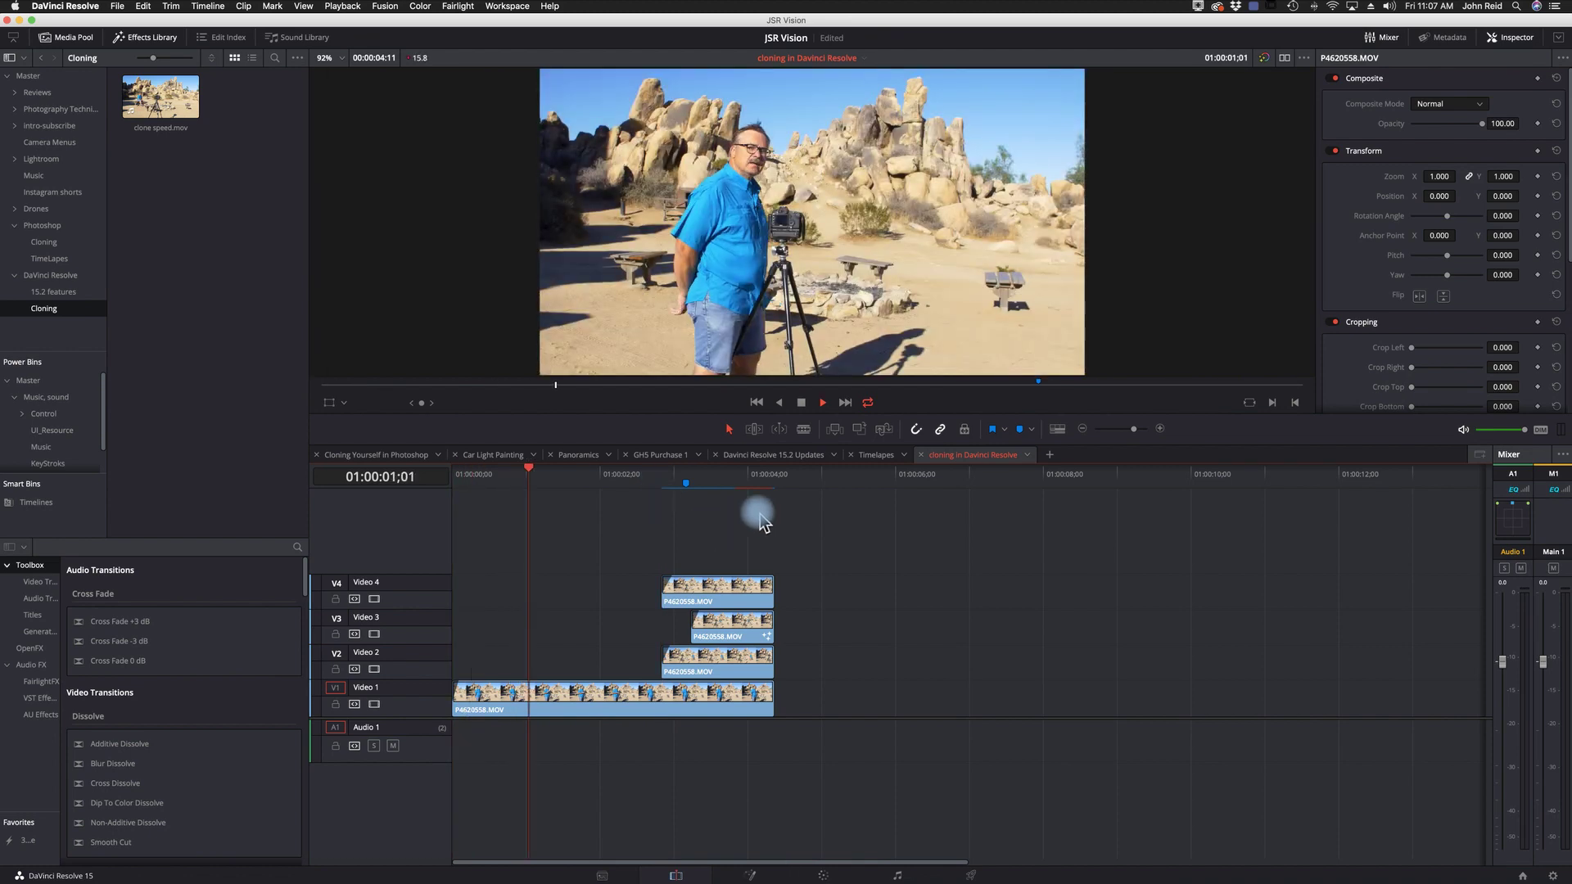